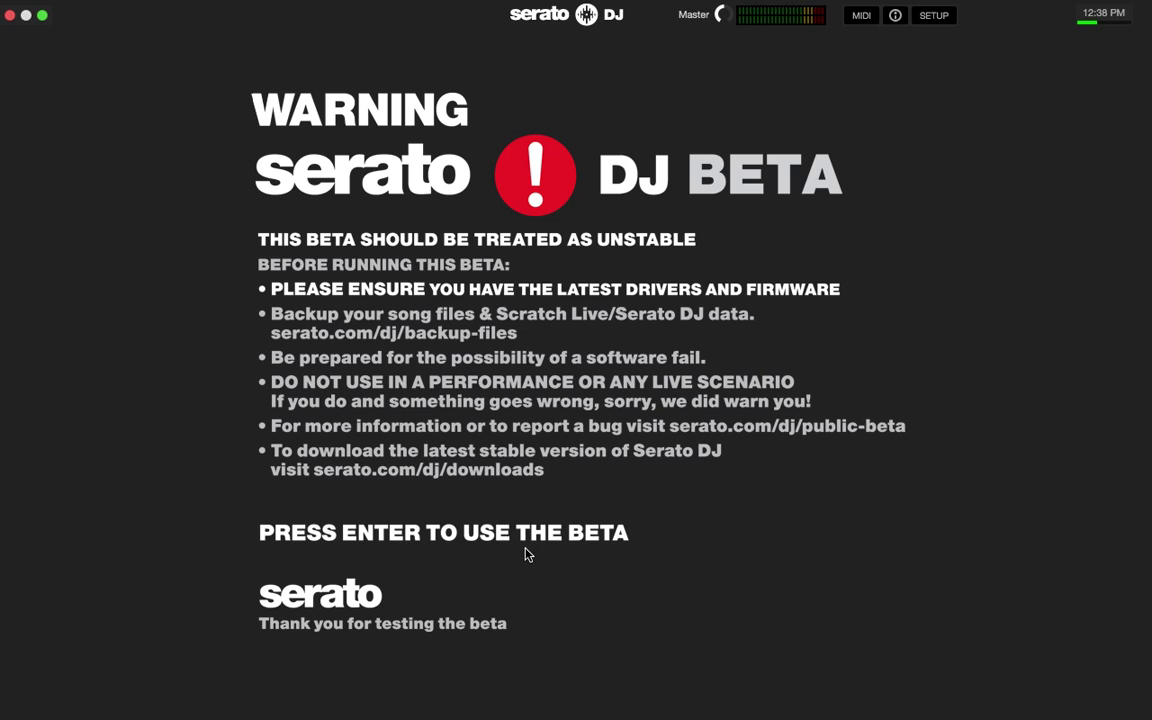
Dismiss the beta warning to enter the Serato DJ 1.9.3 beta.
key(Return)
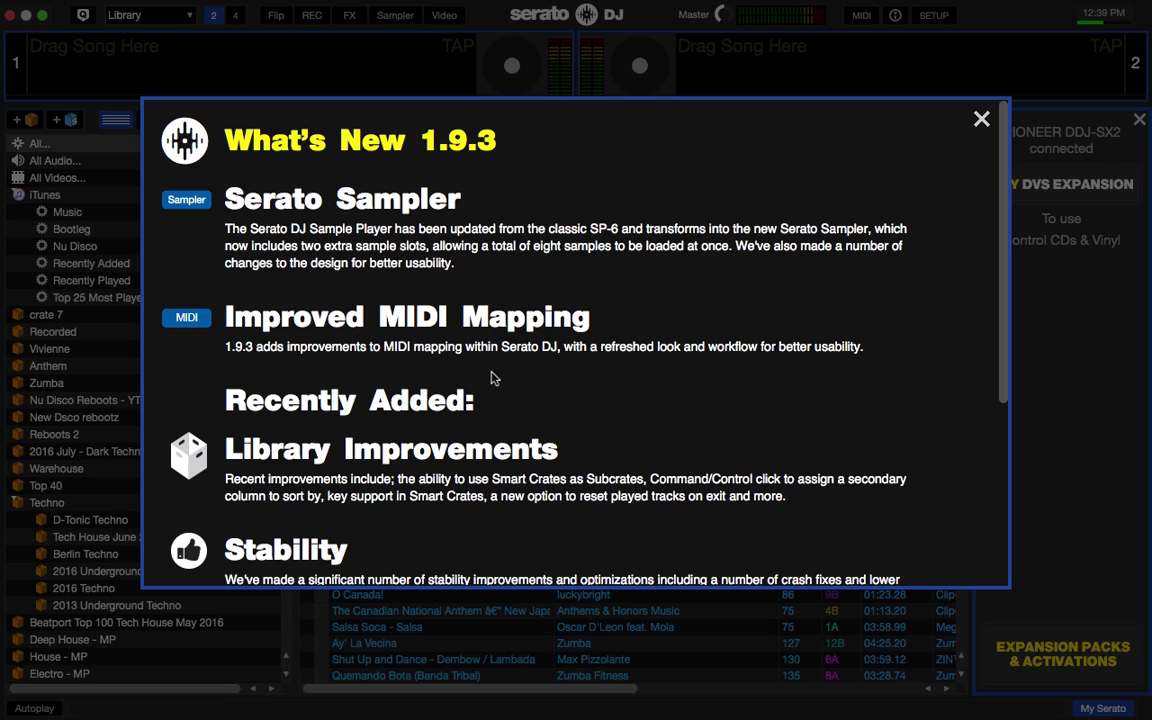
Scroll through the What's New 1.9.3 notes on library improvements, stability fixes and subscriptions.
scroll(491, 377, down, 2)
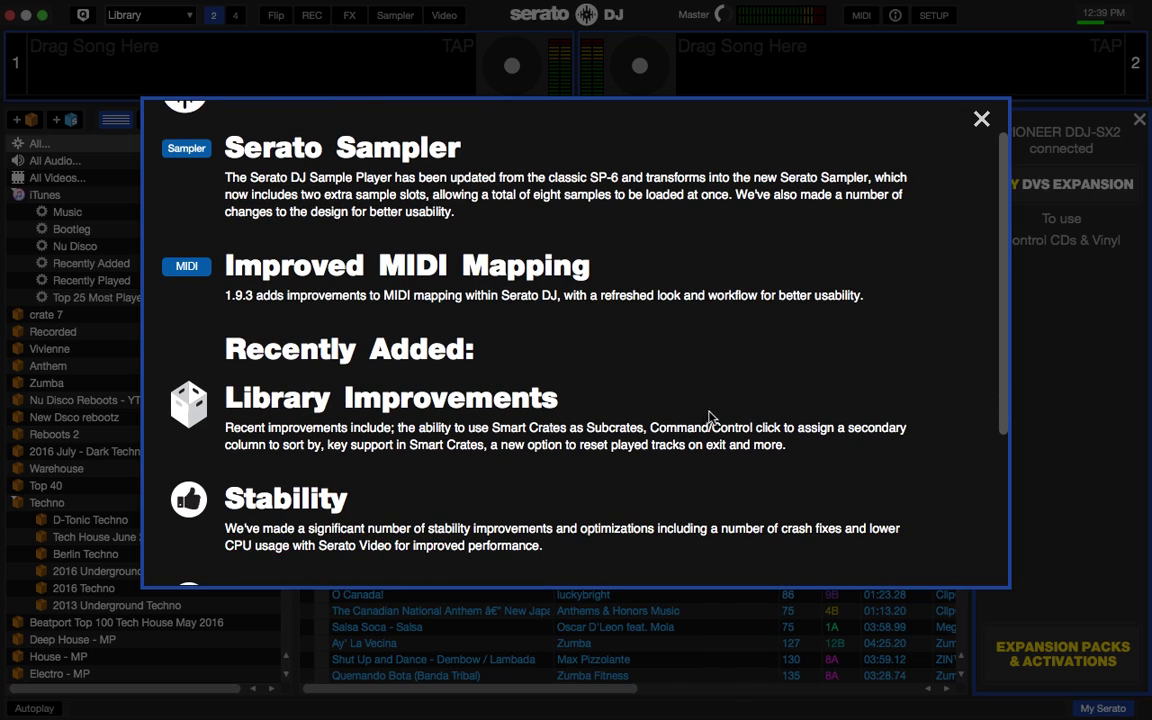
scroll(550, 368, down, 3)
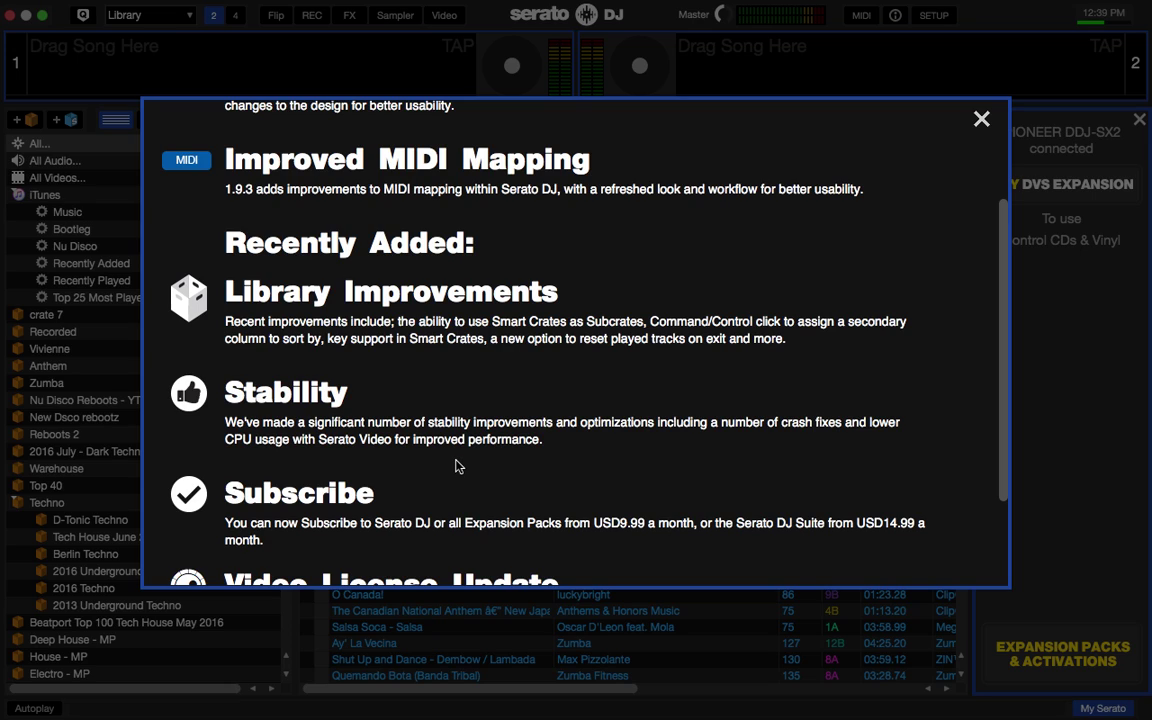
Scroll to the end of the notes, reaching Video License Update and the 1.9.3 Release Notes link.
scroll(455, 466, down, 3)
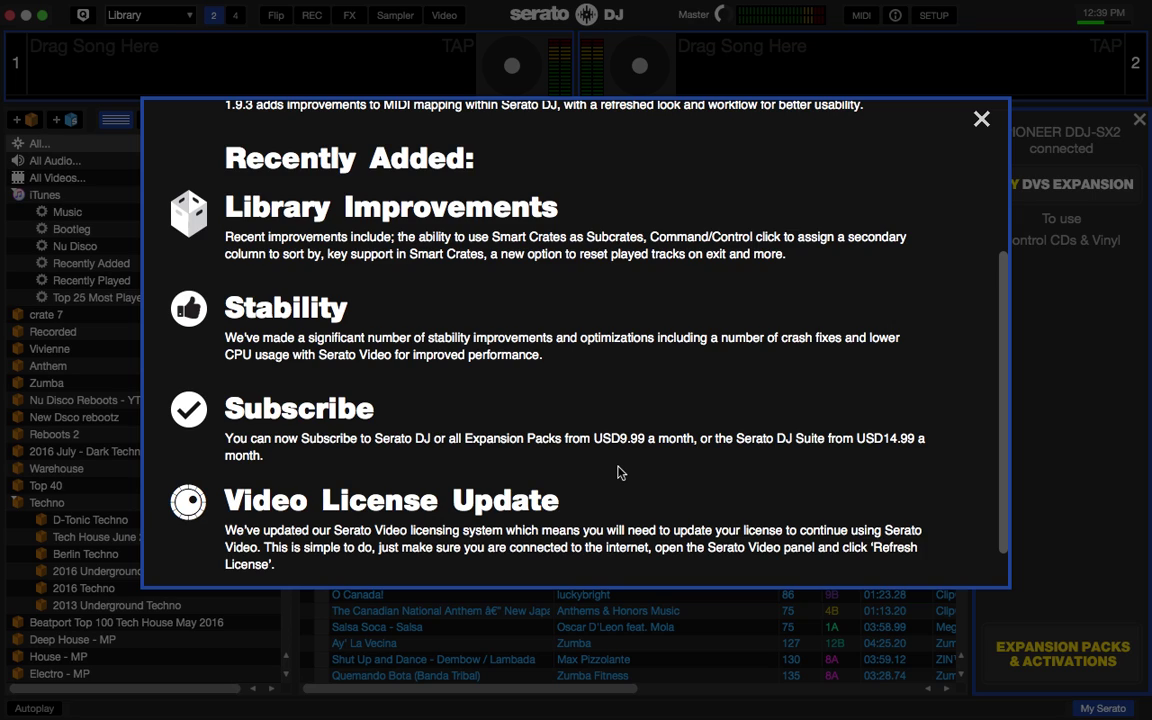
scroll(620, 472, down, 2)
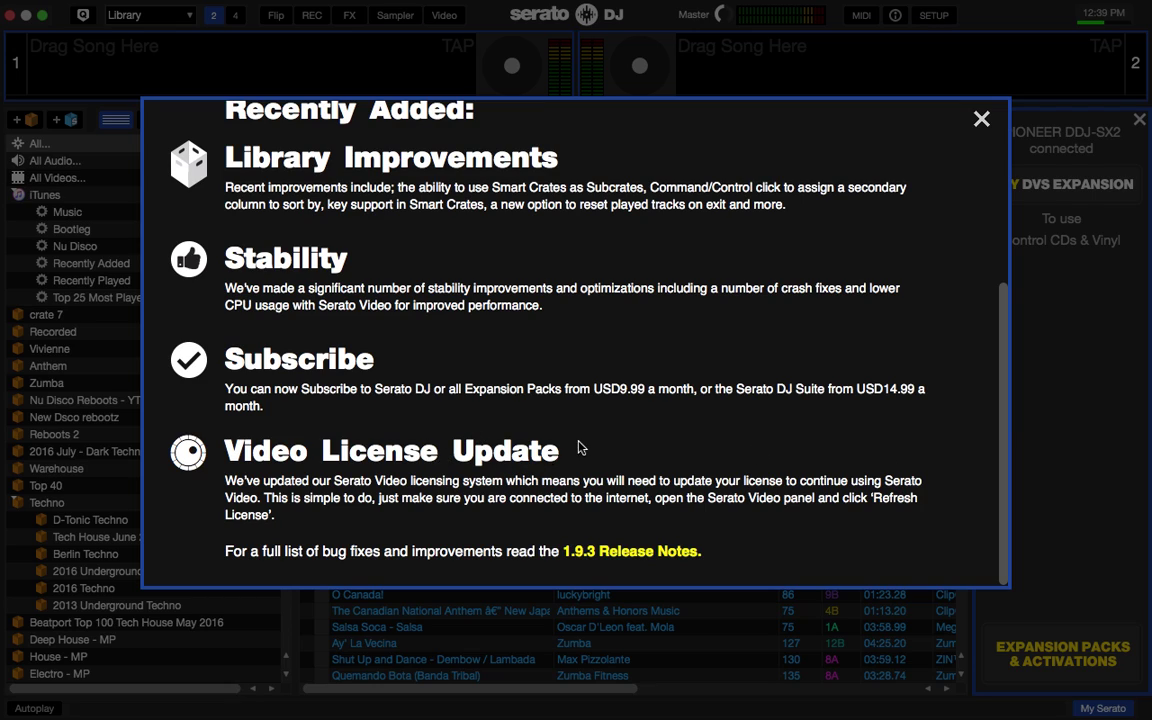
Close the What's New notes and switch to the Extended layout showing both decks.
click(982, 120)
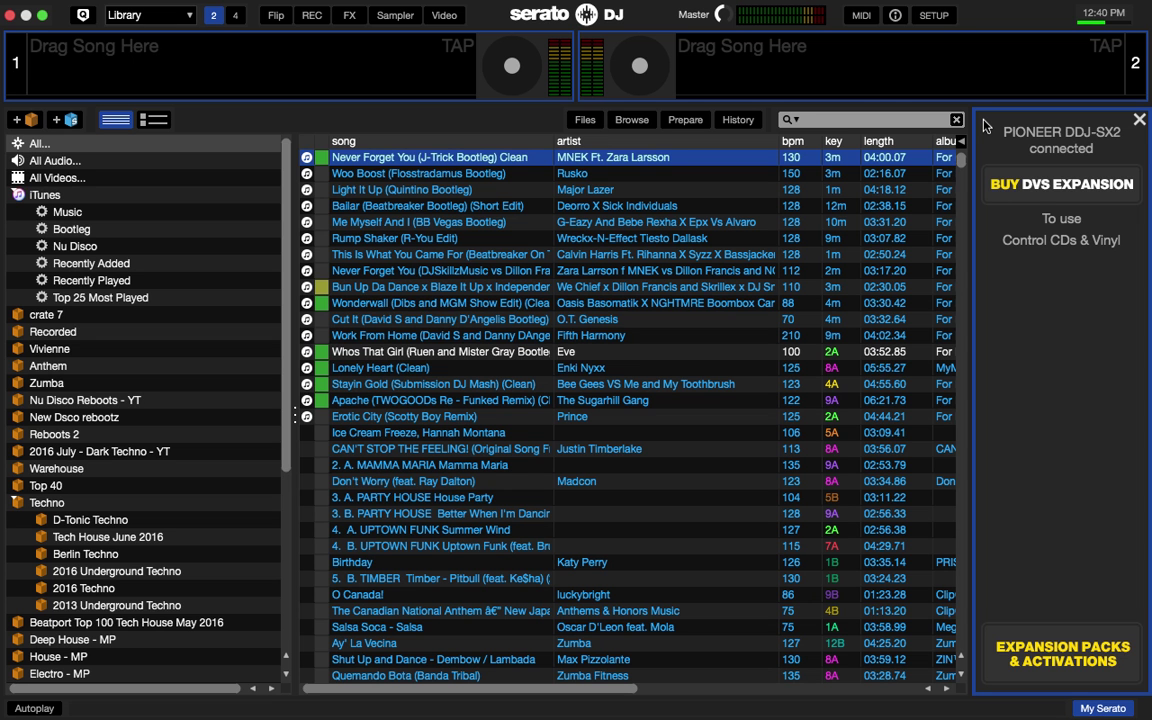
click(172, 20)
click(153, 57)
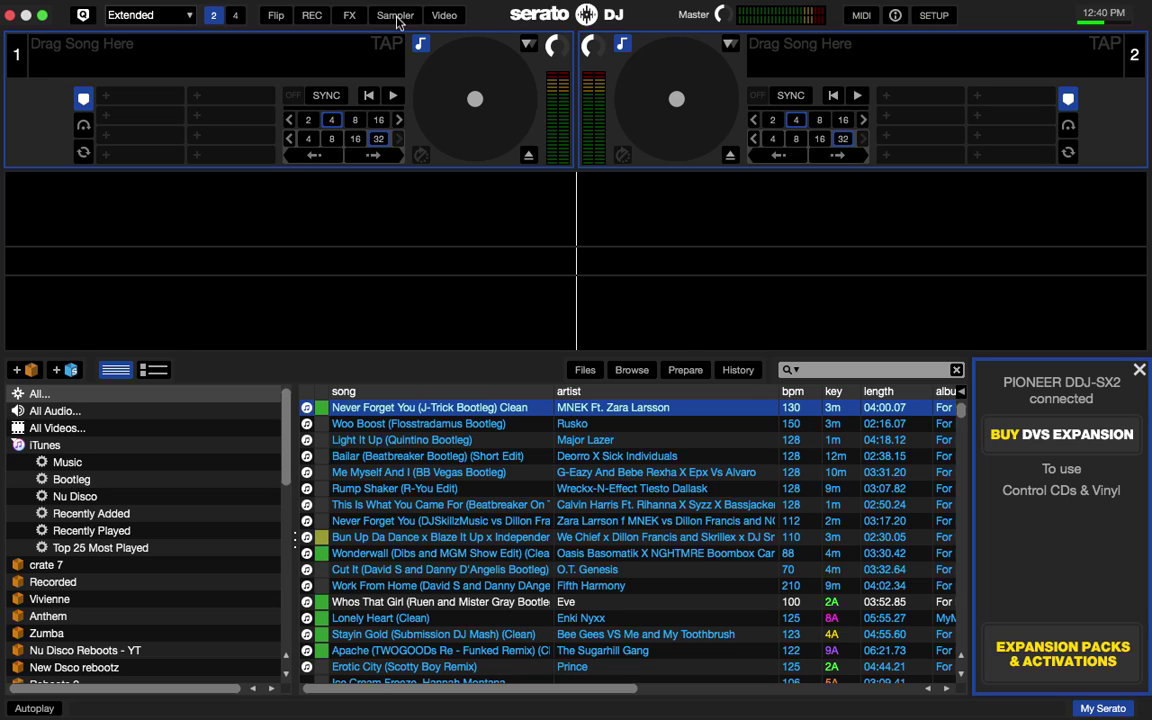
Show the Sampler panel's empty slots above the library and browse the crate list.
click(396, 16)
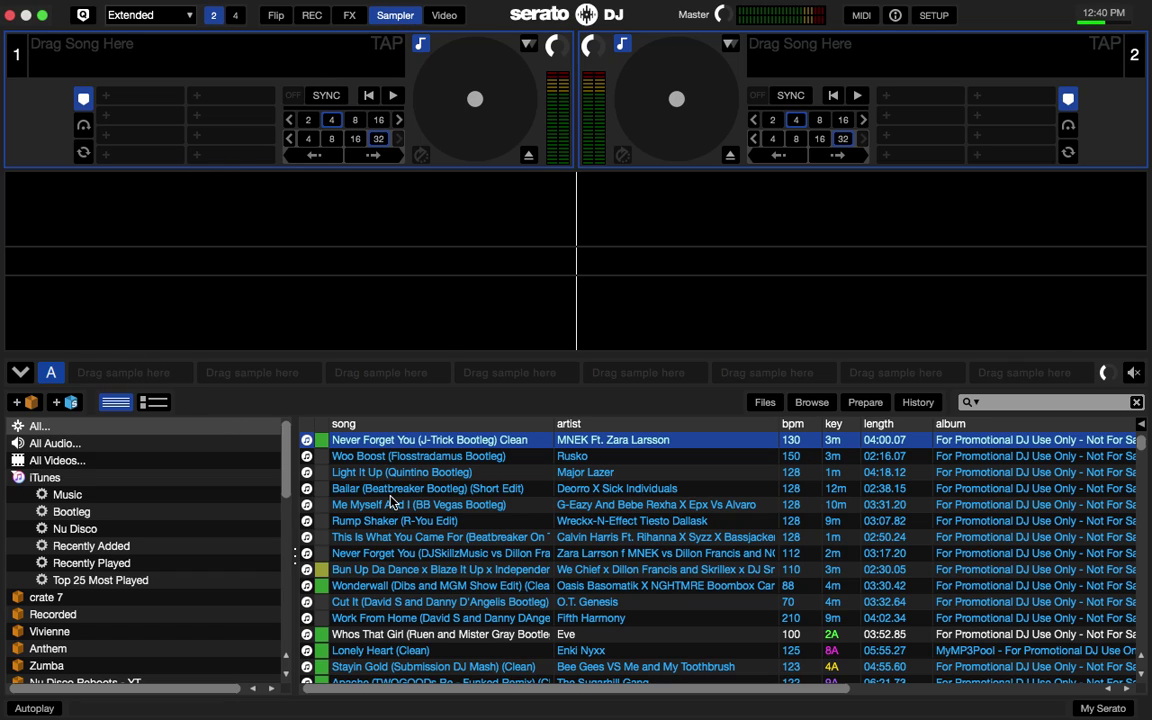
scroll(195, 571, down, 5)
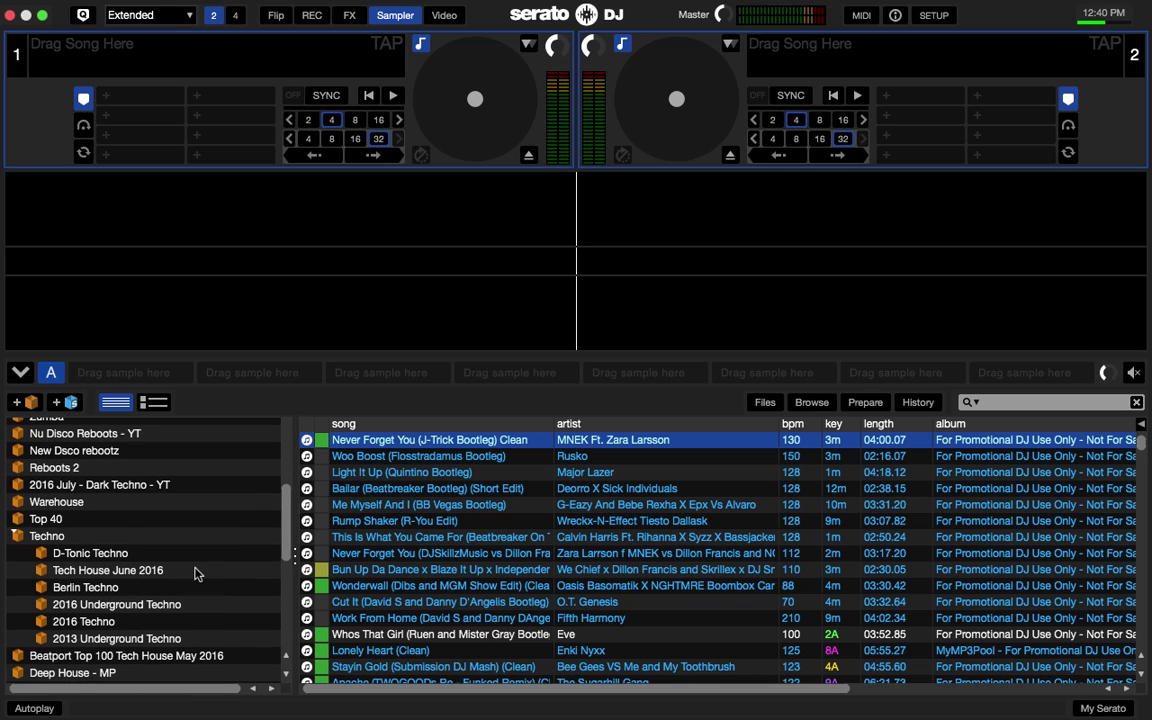
scroll(195, 571, down, 6)
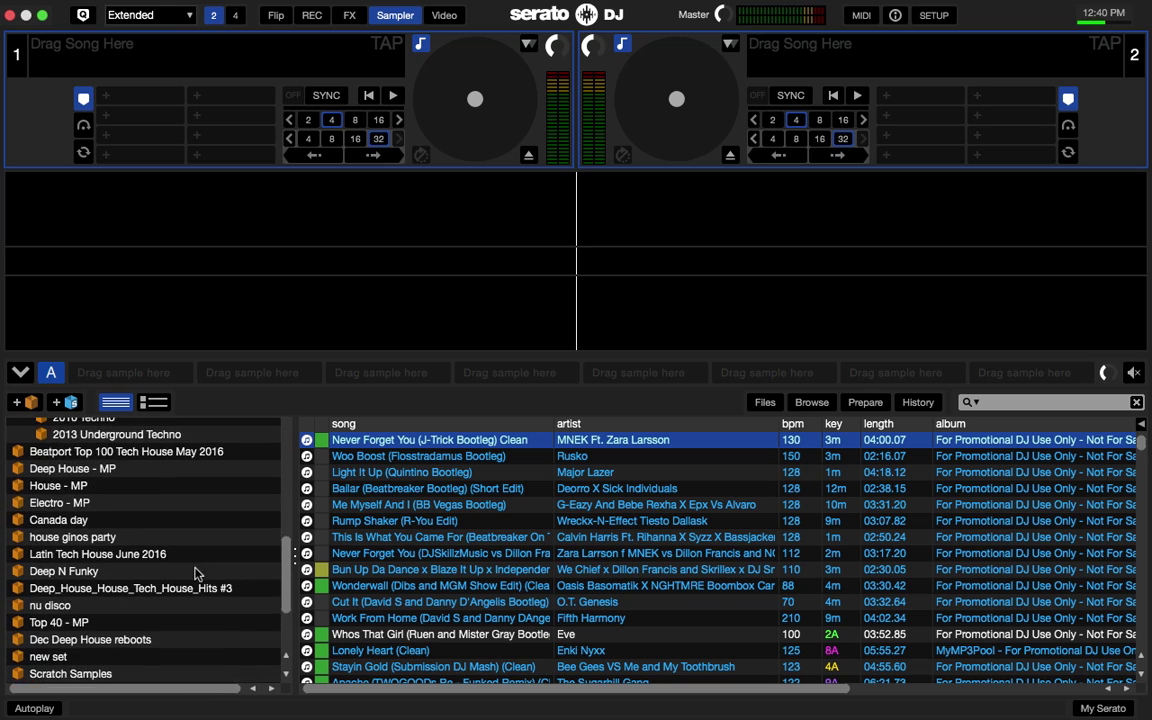
scroll(195, 572, down, 4)
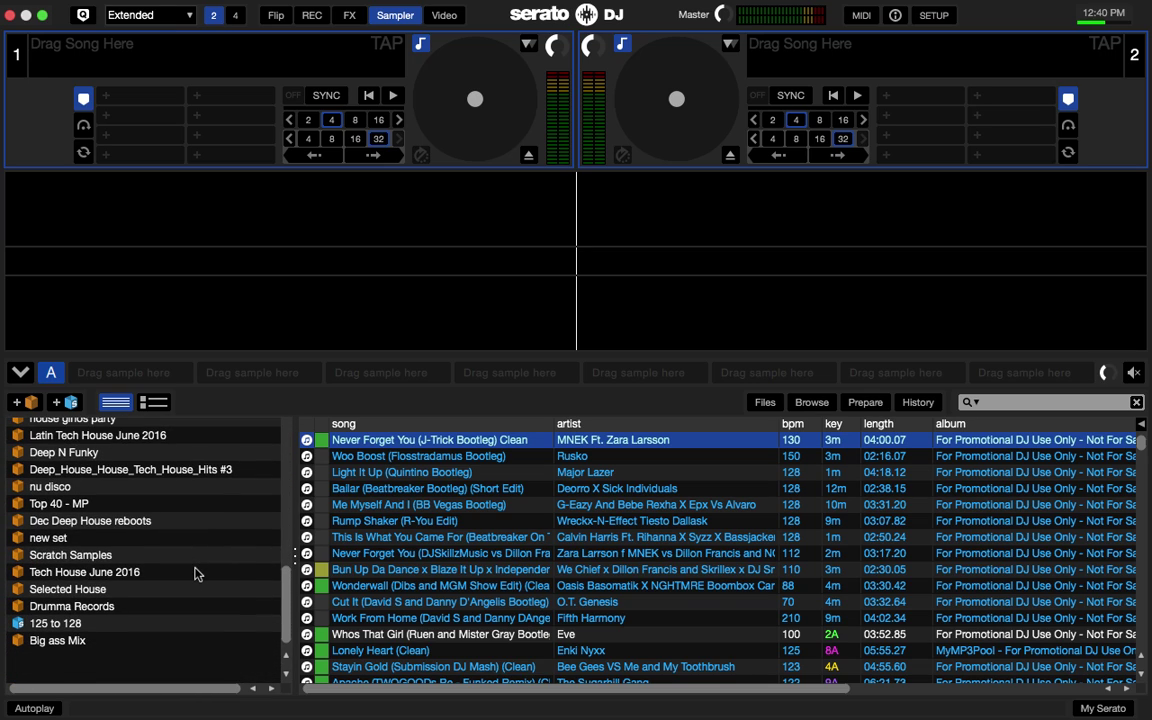
scroll(195, 572, up, 10)
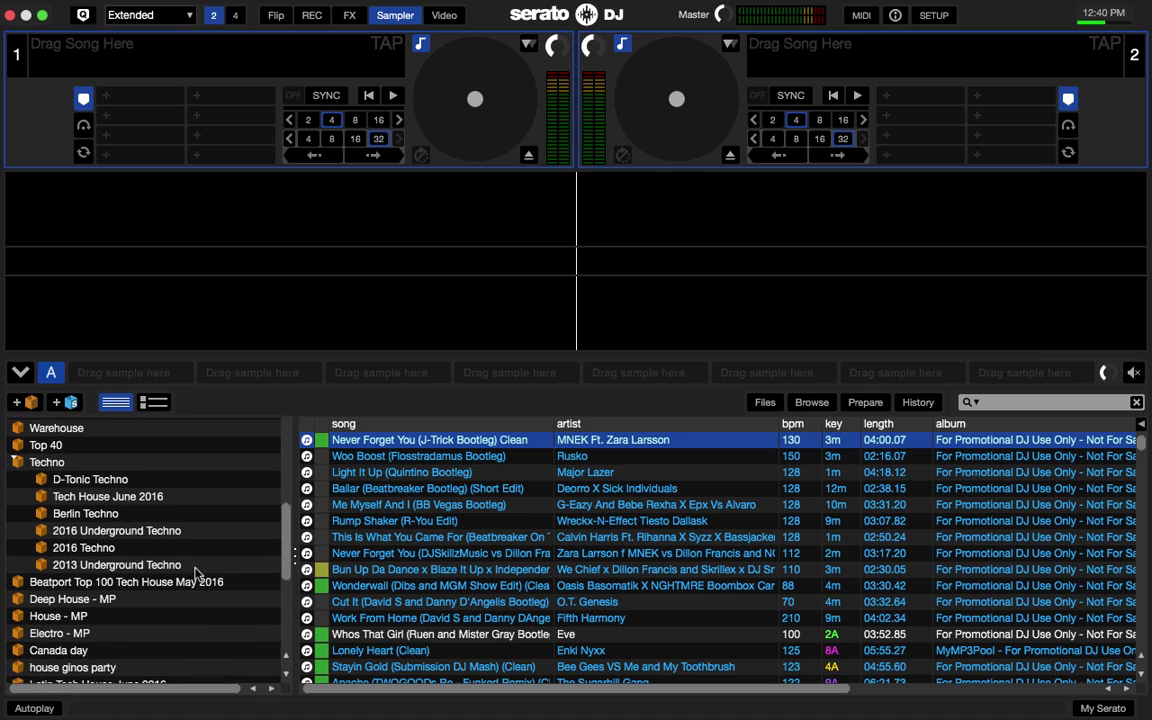
scroll(195, 572, up, 5)
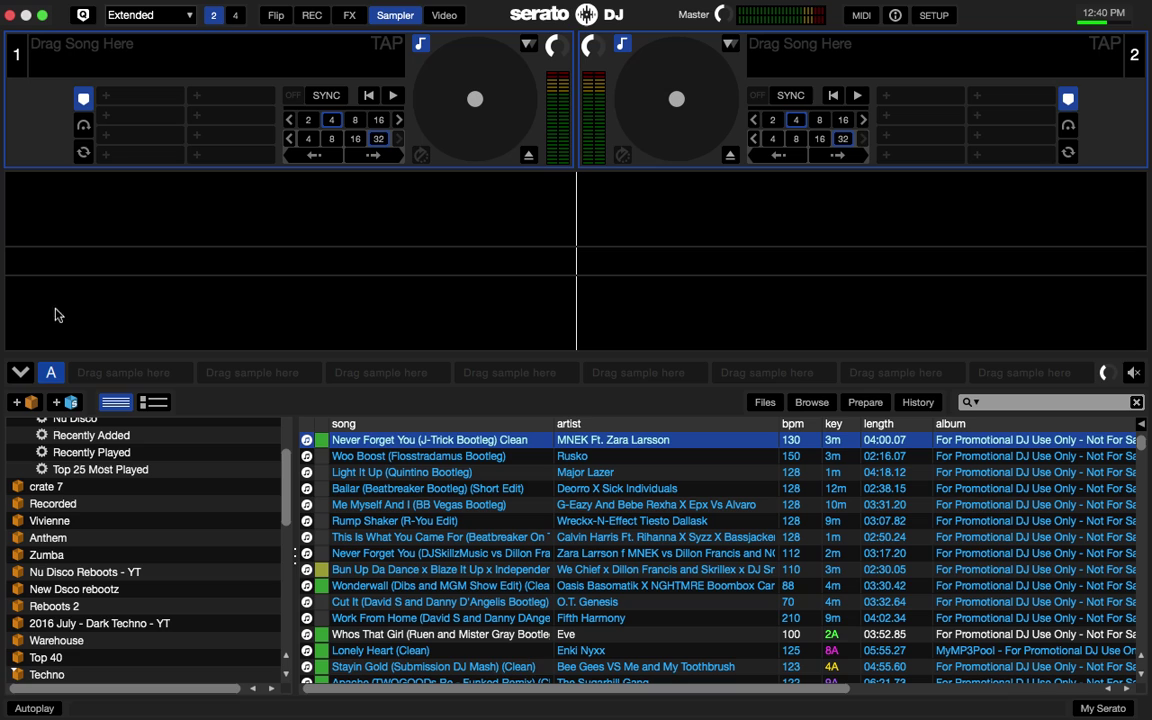
Take Serato DJ out of full screen, switch to Finder and close the info and installer windows.
click(42, 16)
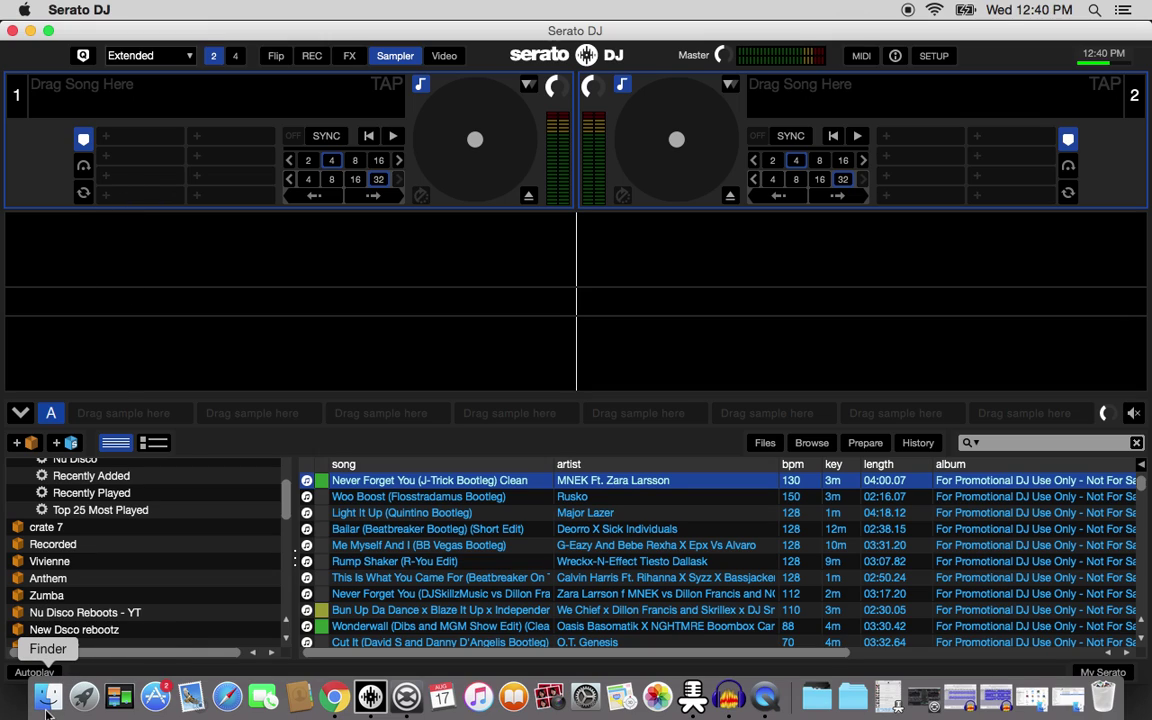
key(super+Tab)
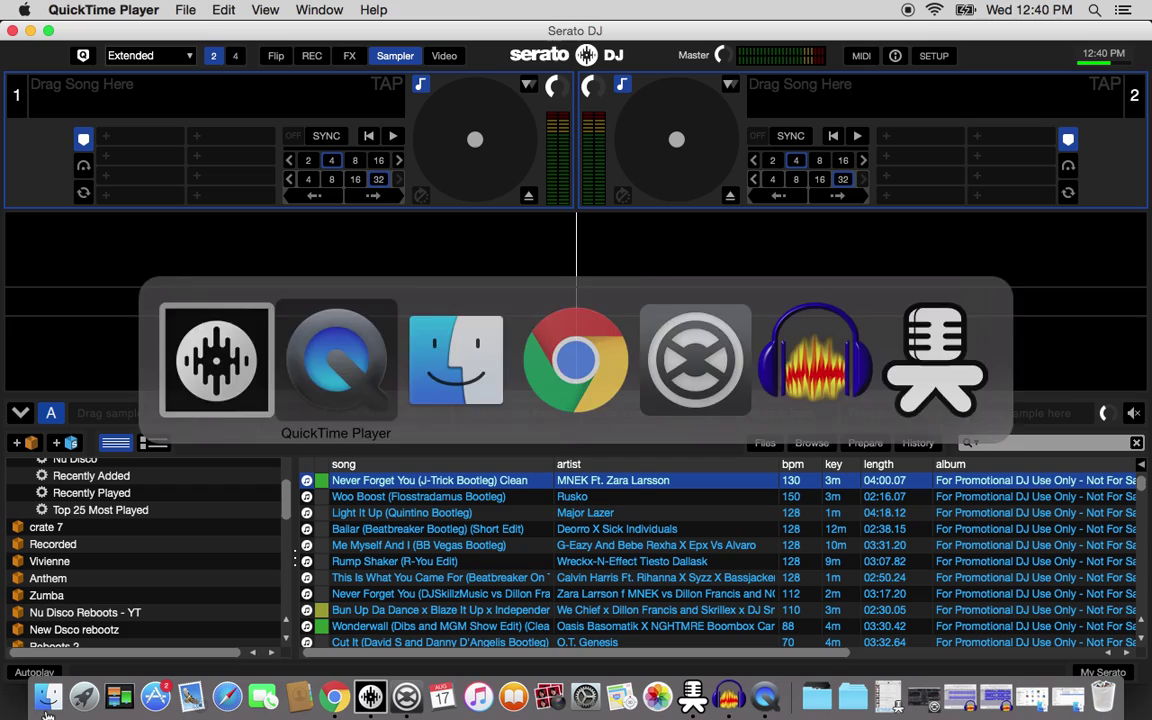
key(super+Tab)
key(super+Tab)
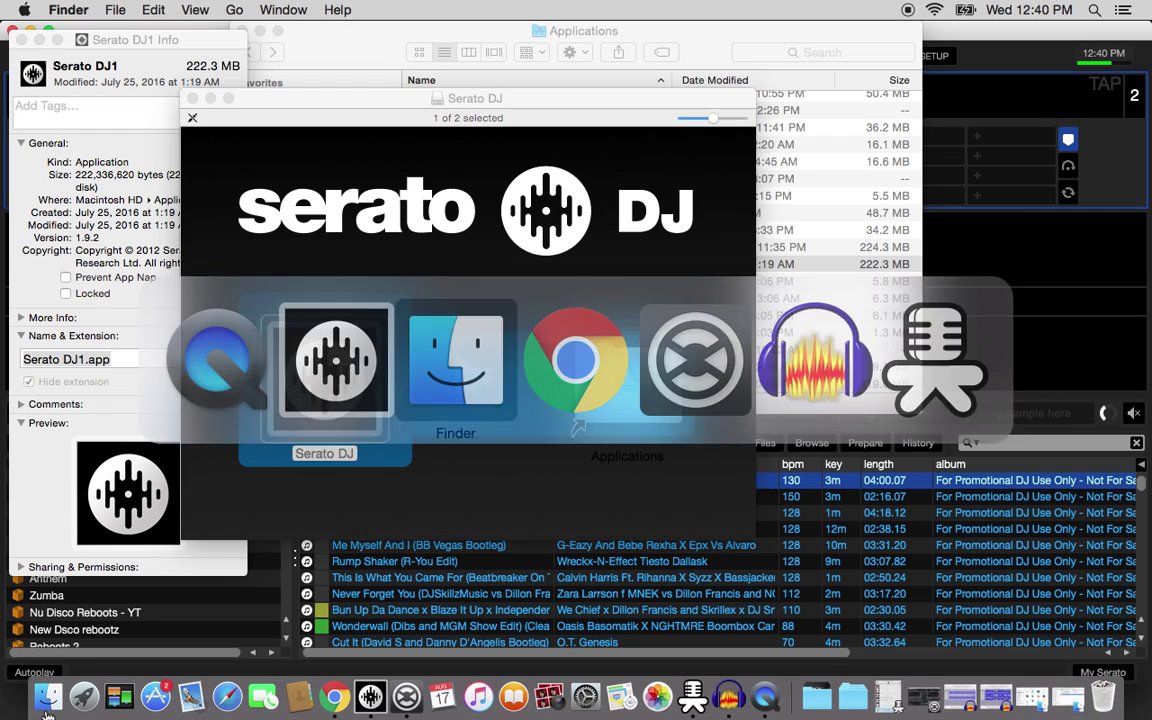
click(22, 40)
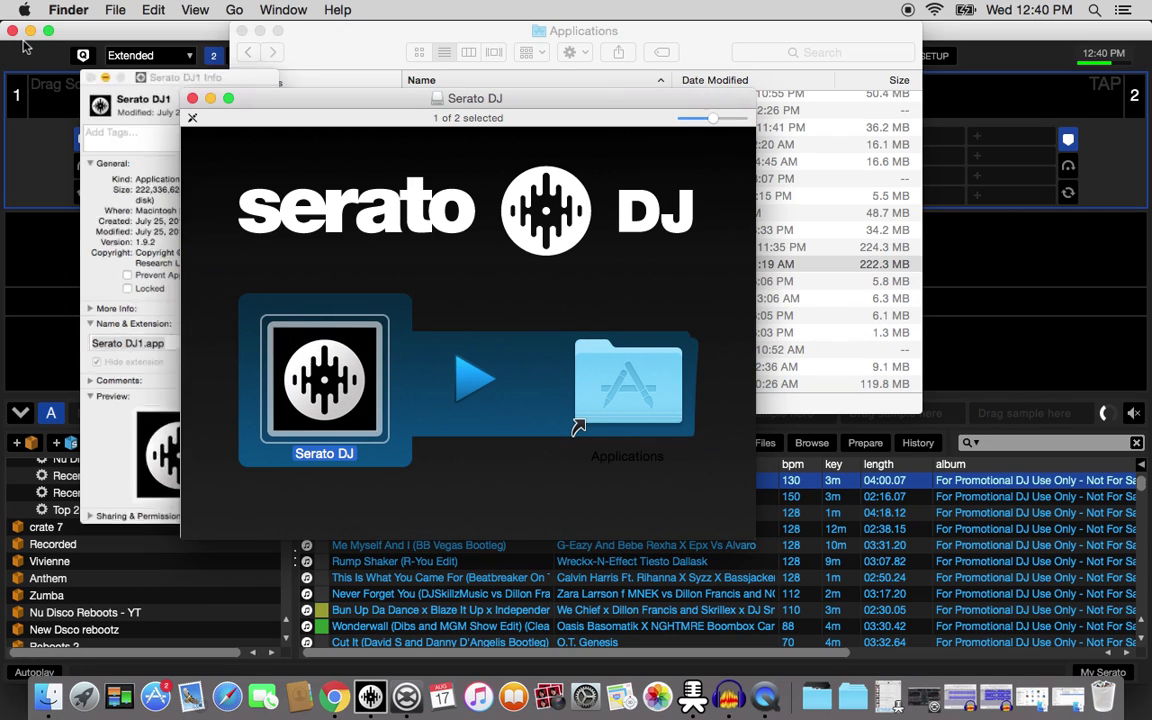
click(192, 98)
Open the TechHouseLoopTools_Wav_SP_Mini folder in Downloads.
click(276, 193)
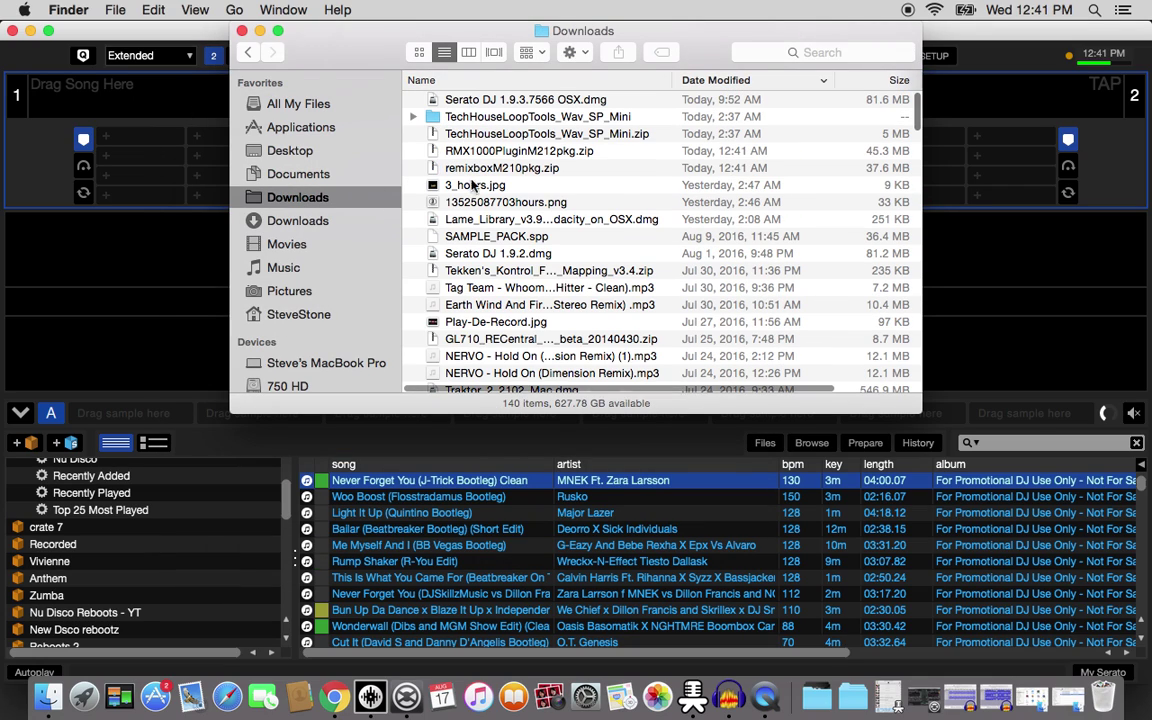
click(507, 118)
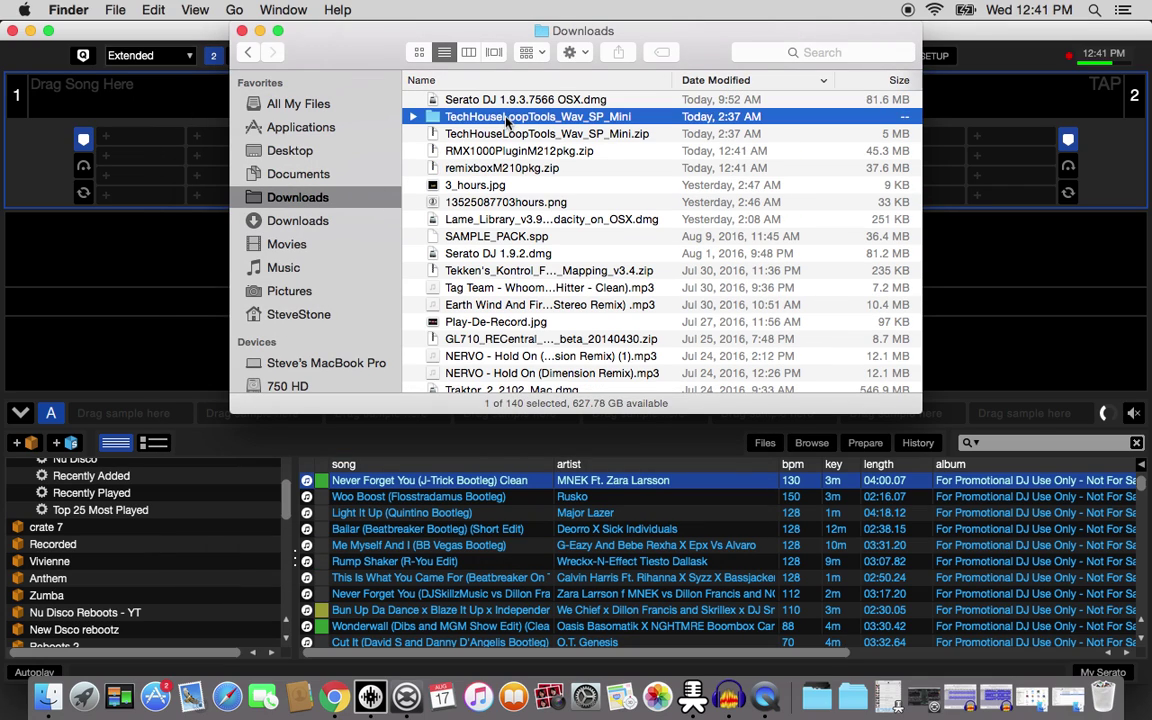
double_click(455, 117)
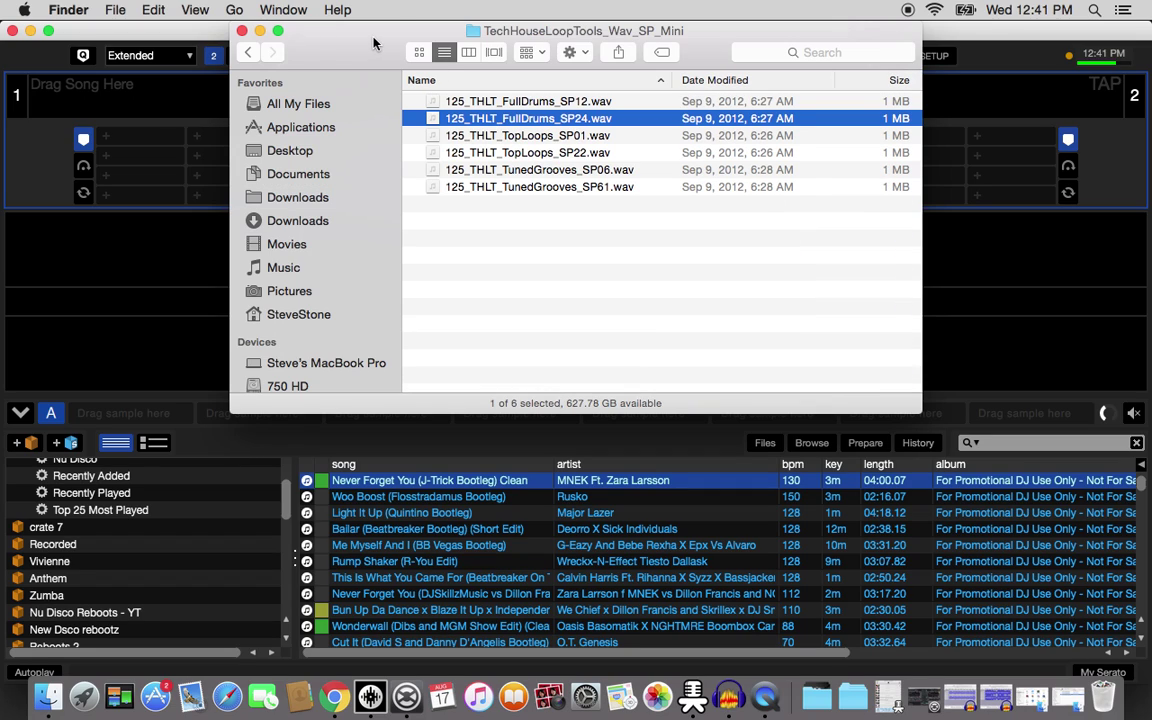
Load the two FullDrums loops and 125_THLT_TopLoops_SP01.wav into sampler slots 1–3.
drag(336, 32, 673, 74)
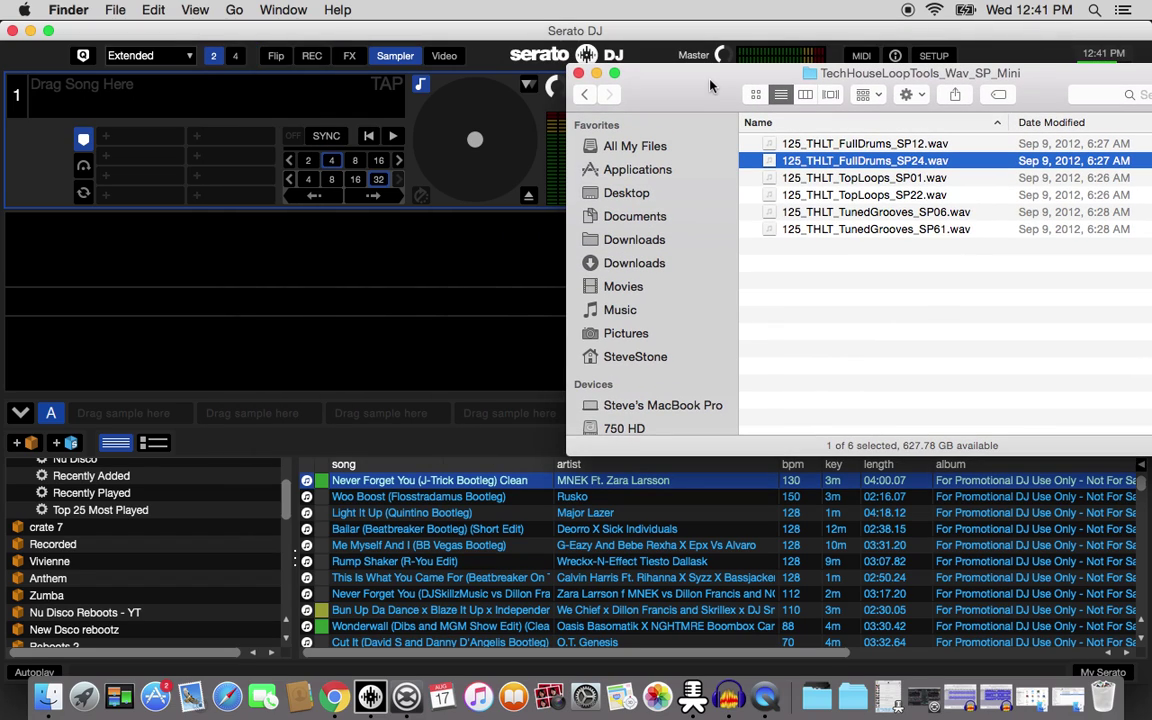
click(854, 145)
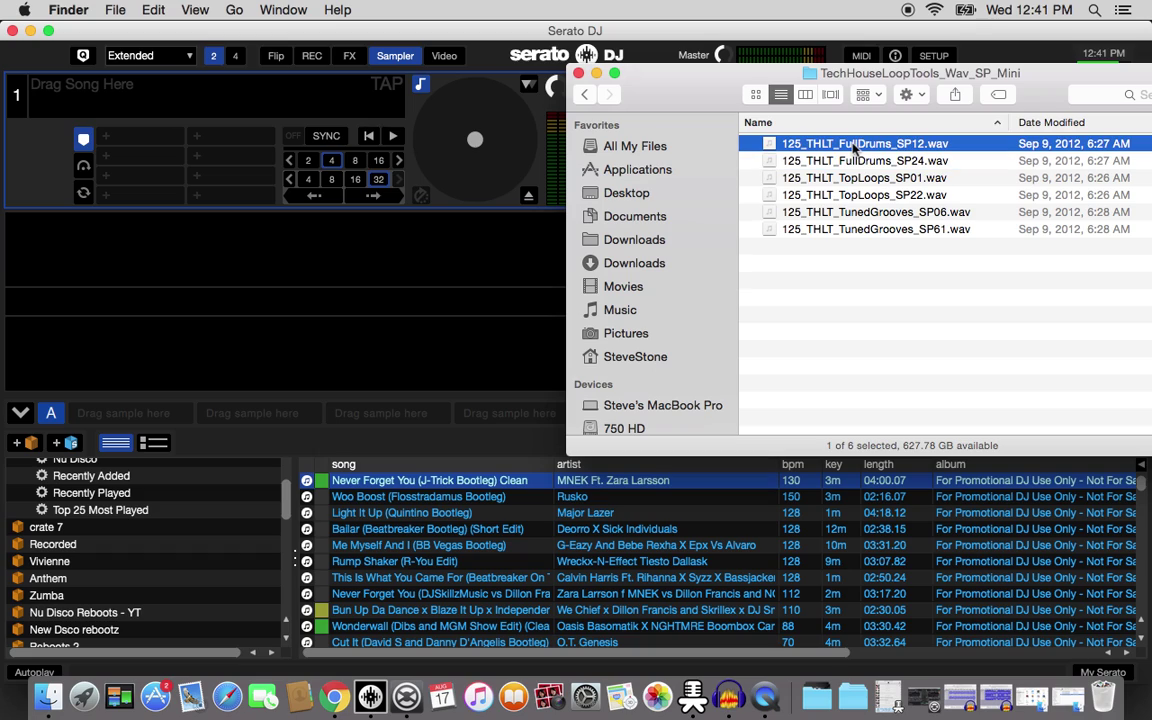
drag(854, 145, 146, 411)
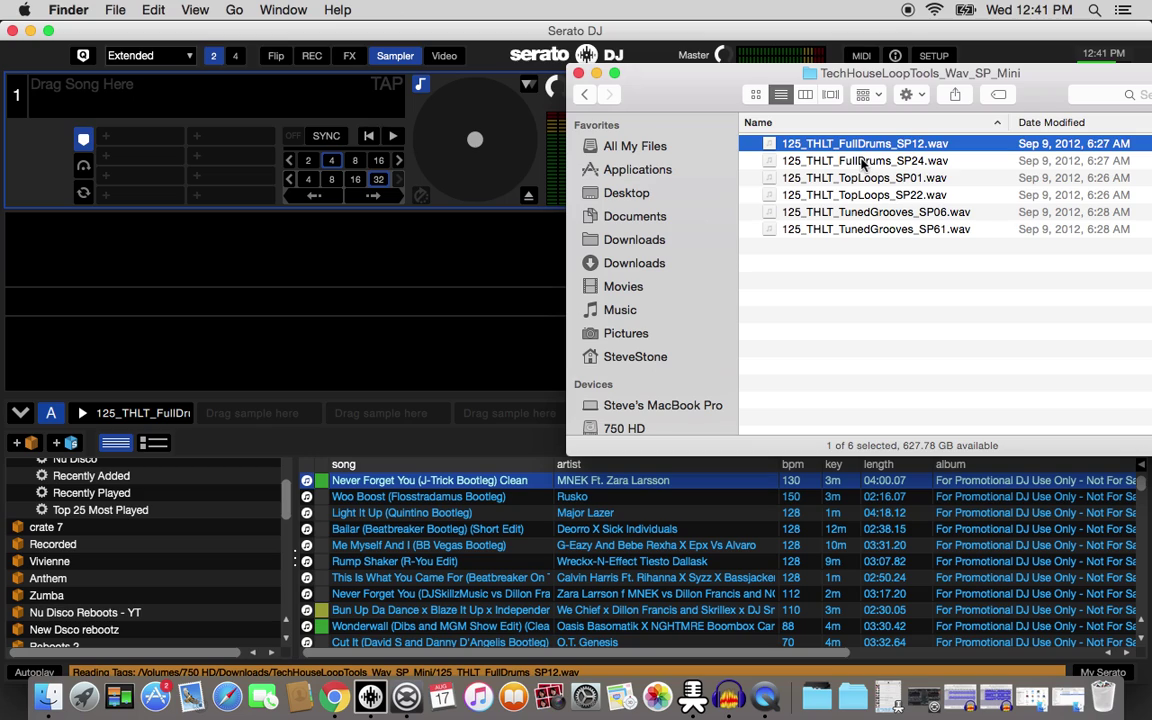
drag(862, 163, 284, 415)
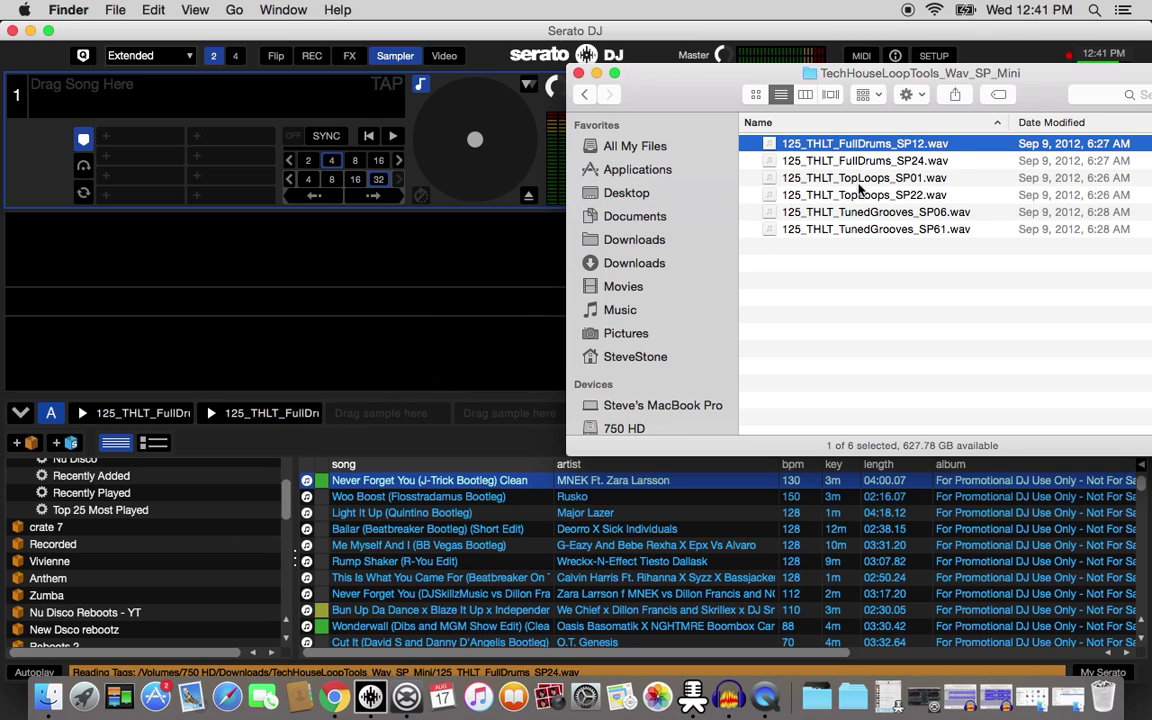
click(859, 181)
drag(859, 188, 395, 425)
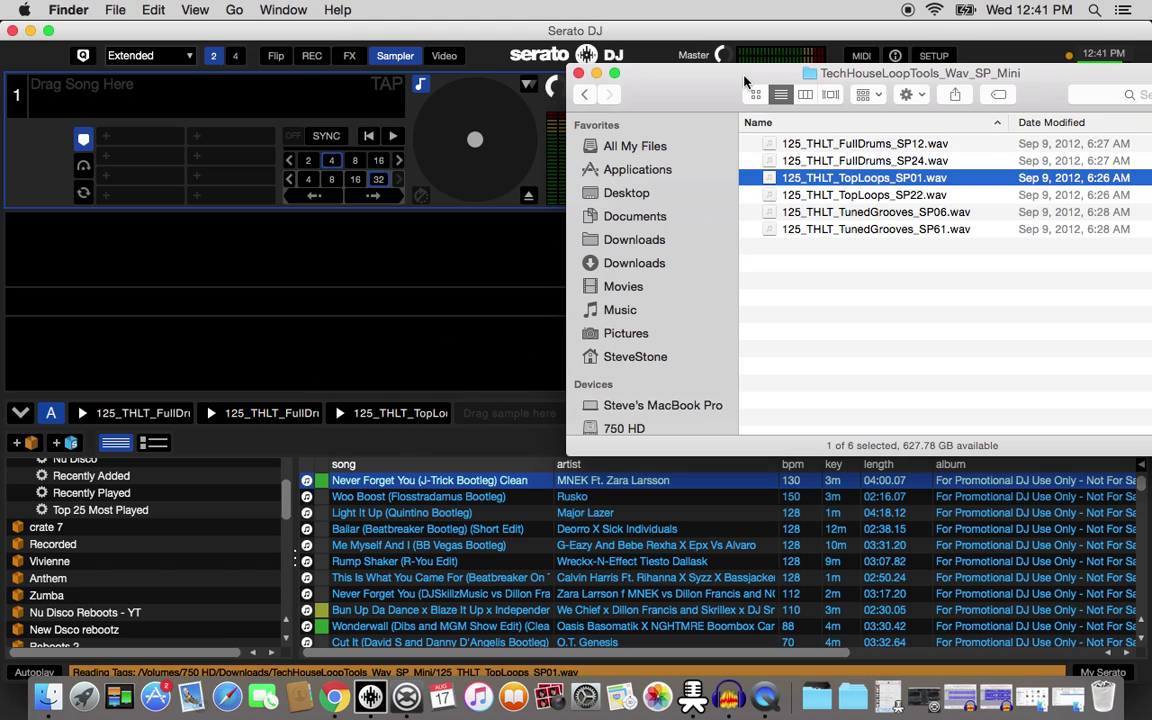
Load TopLoops_SP22, TunedGrooves_SP06 and TunedGrooves_SP61 into slots 4–6, then close Finder.
drag(747, 81, 903, 100)
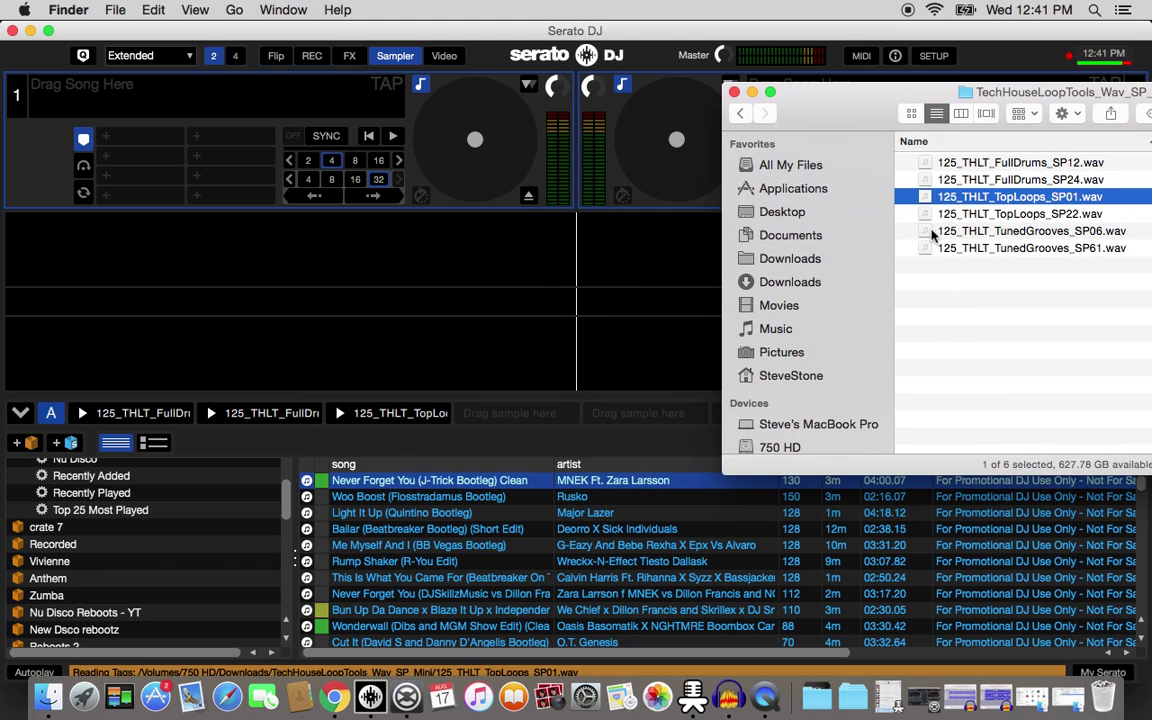
click(1034, 214)
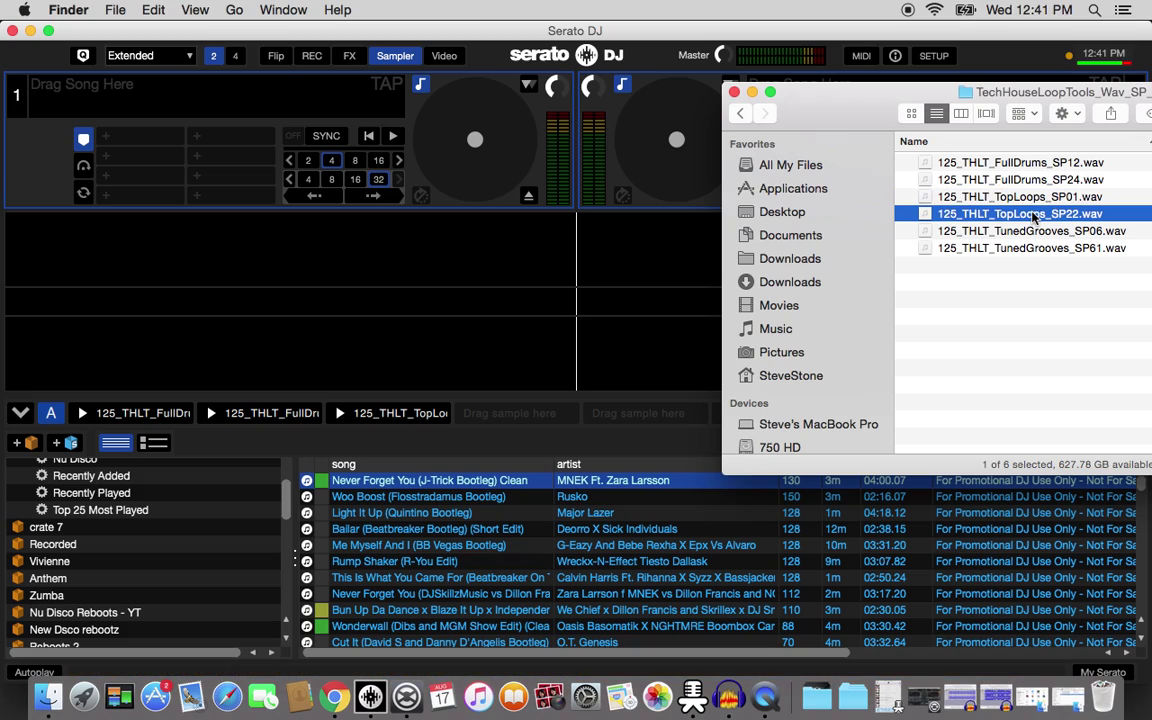
drag(1034, 216, 527, 418)
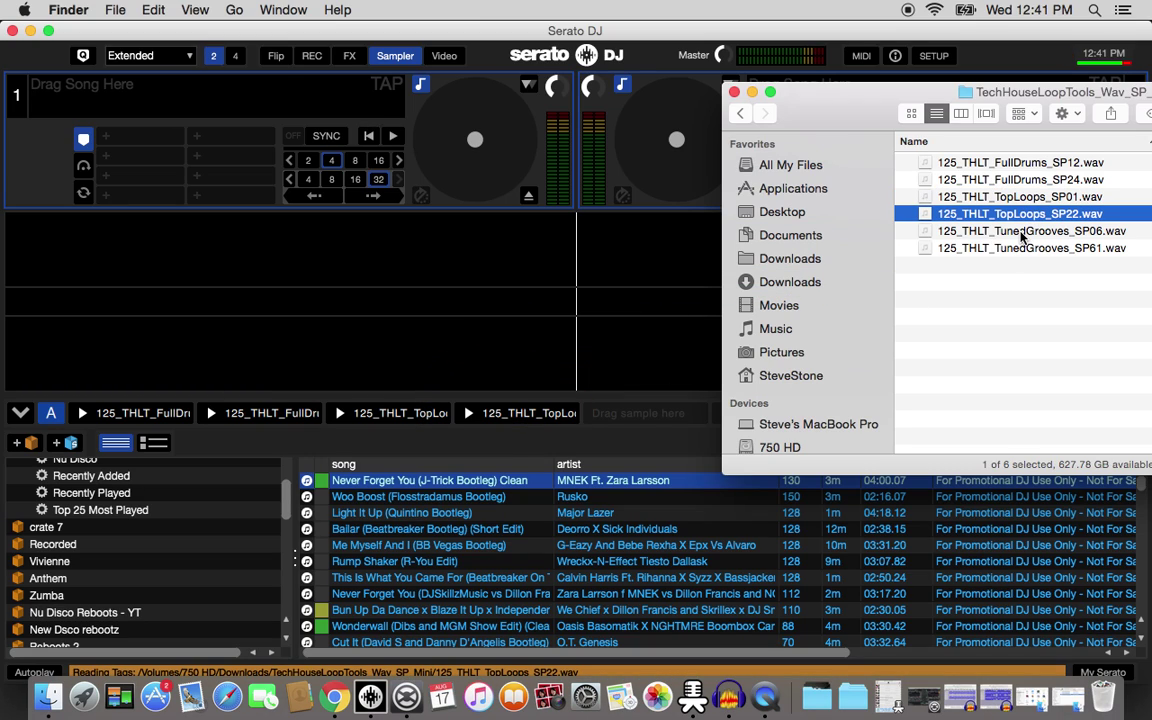
click(1022, 232)
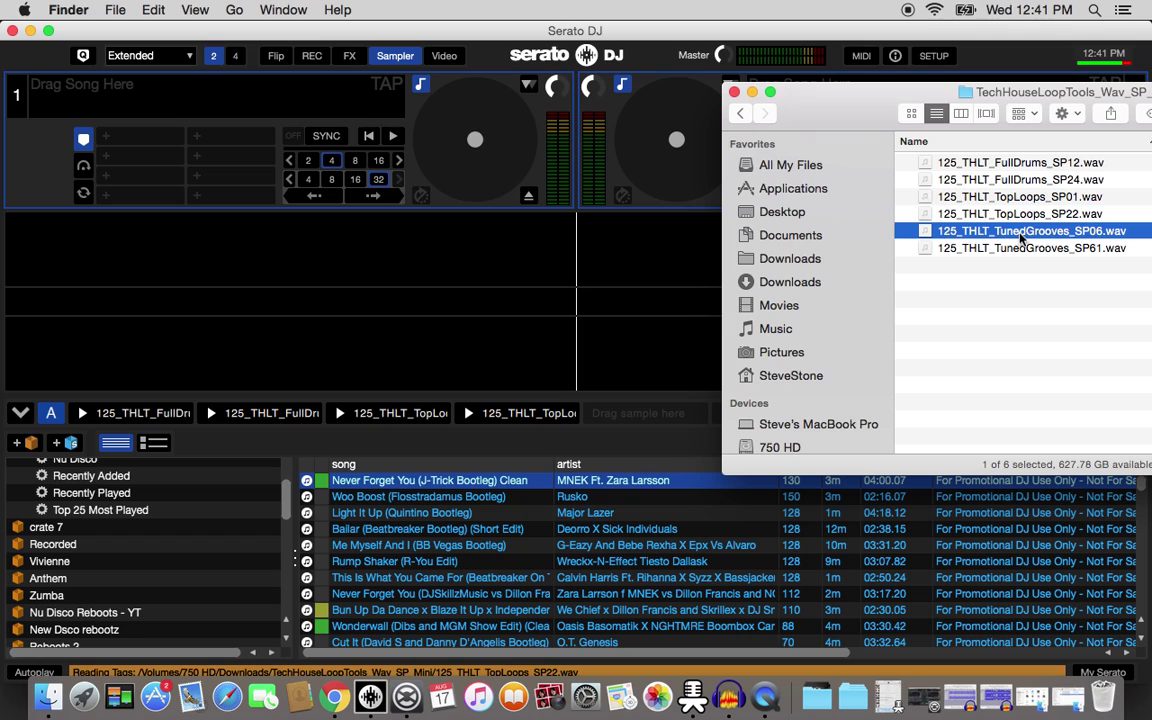
drag(1022, 236, 630, 425)
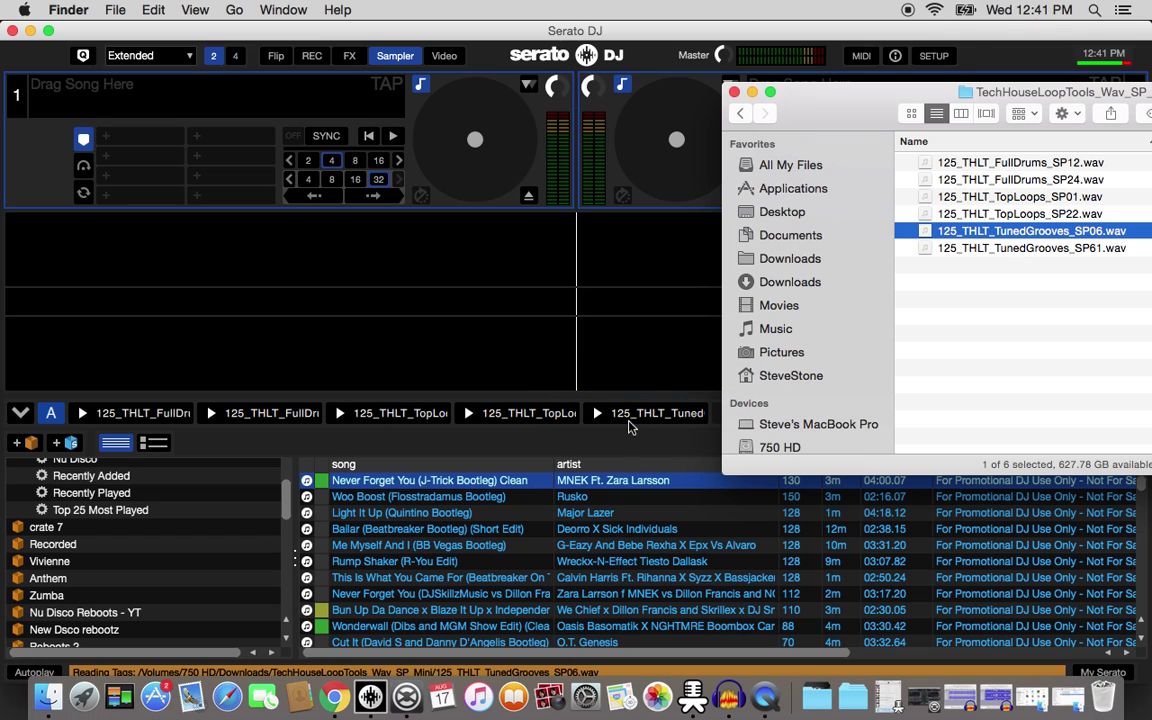
drag(868, 107, 80, 310)
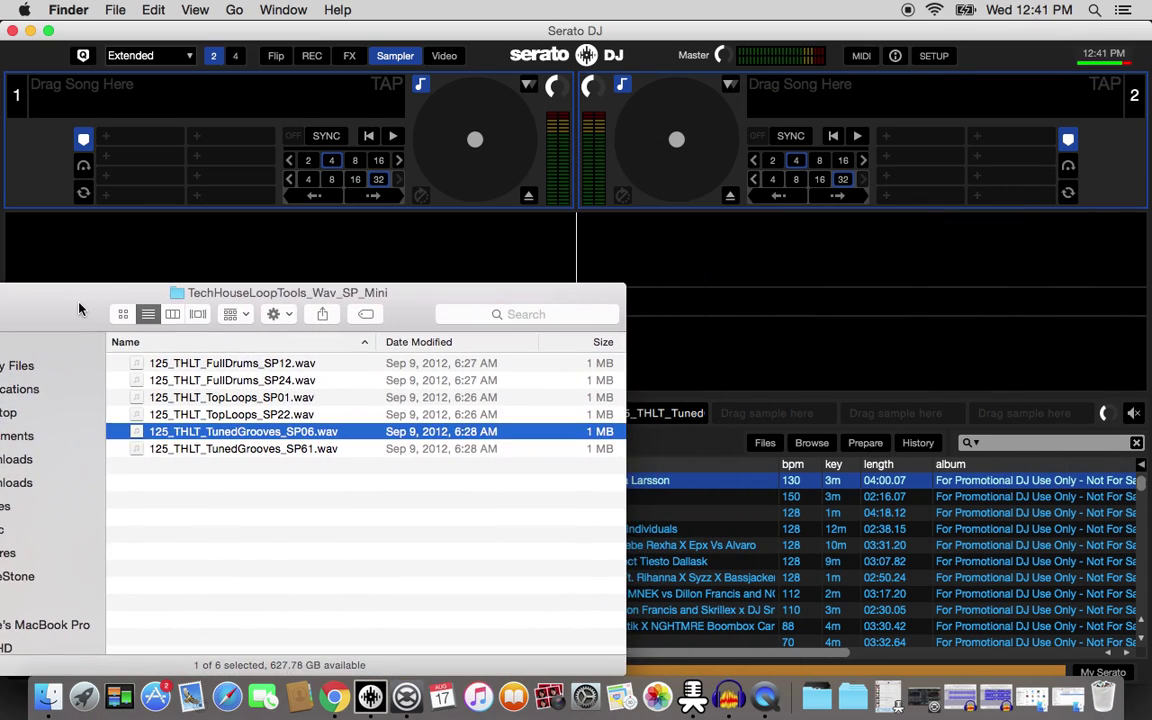
click(196, 453)
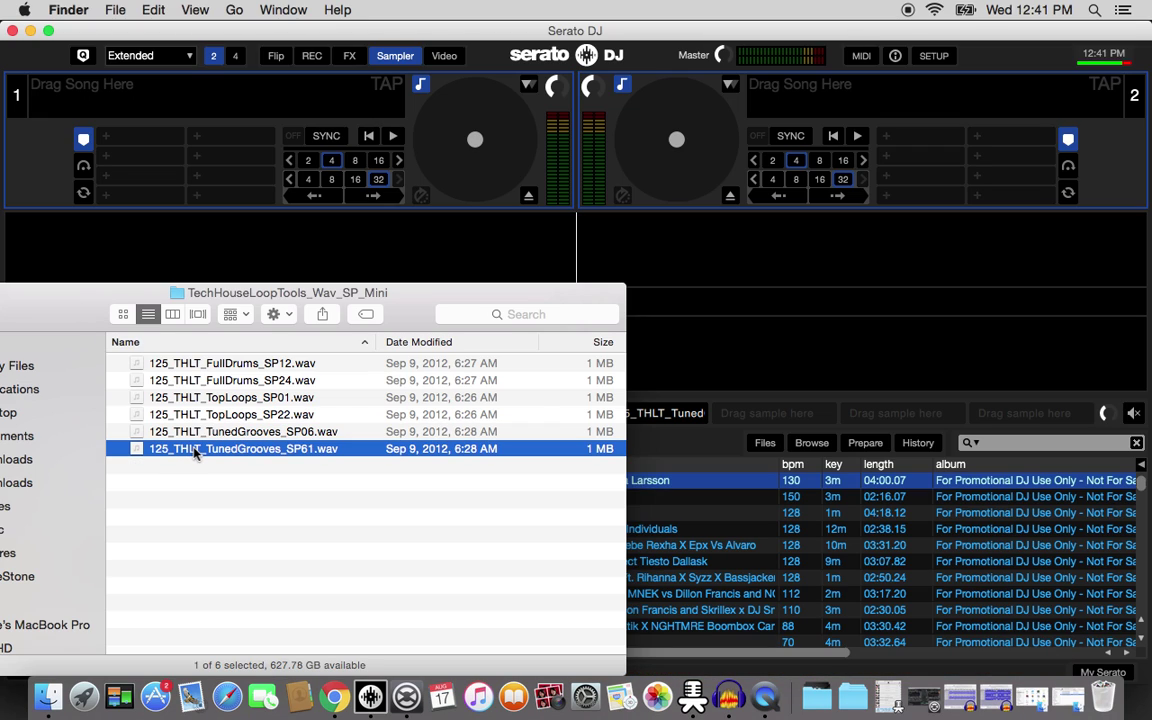
drag(196, 453, 780, 420)
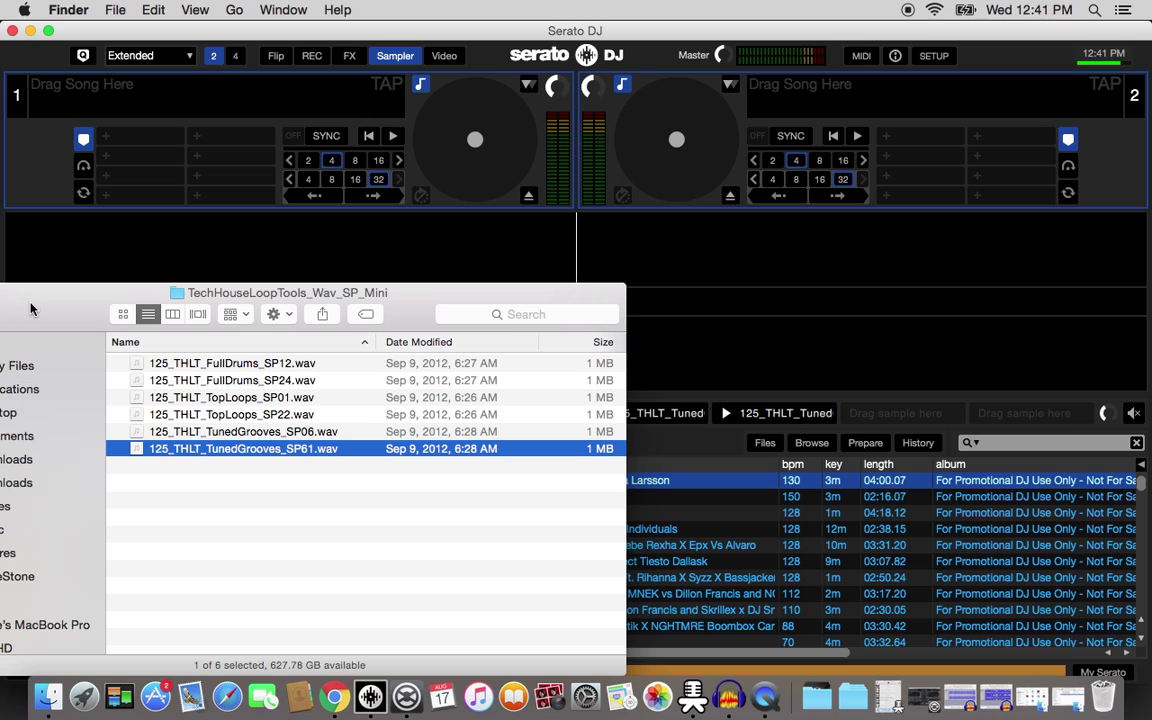
drag(30, 310, 224, 260)
click(143, 251)
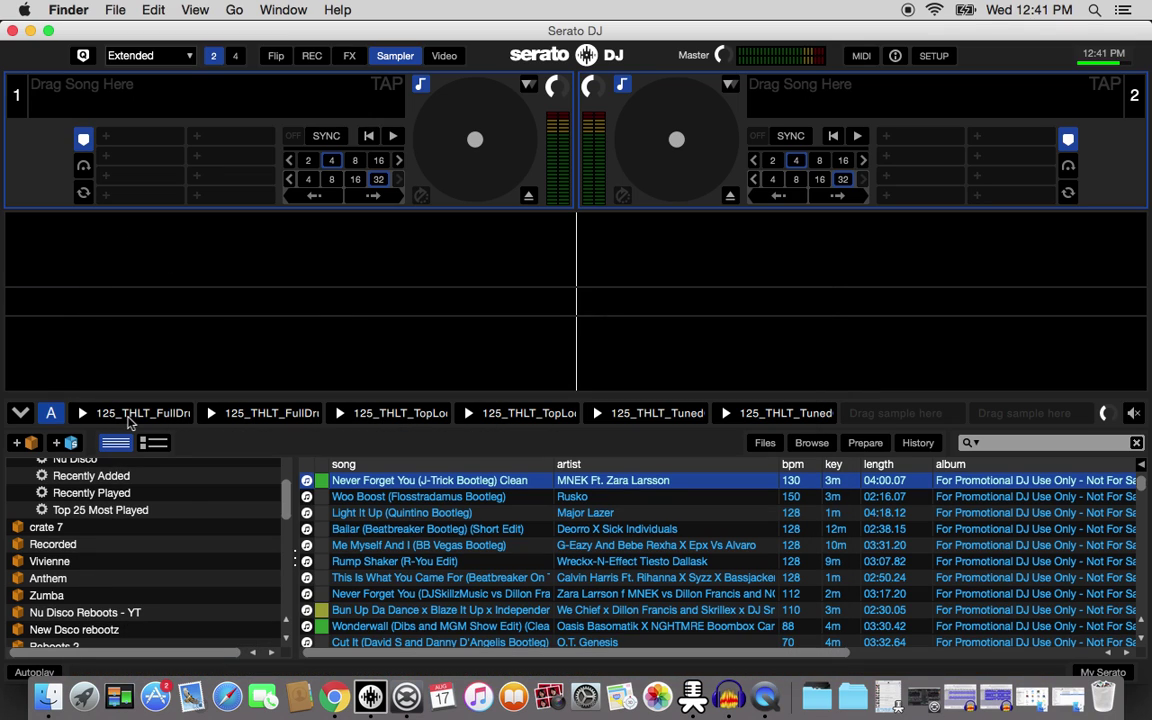
Expand the sampler in full screen and play the first FullDrums loop set to repeat.
click(23, 414)
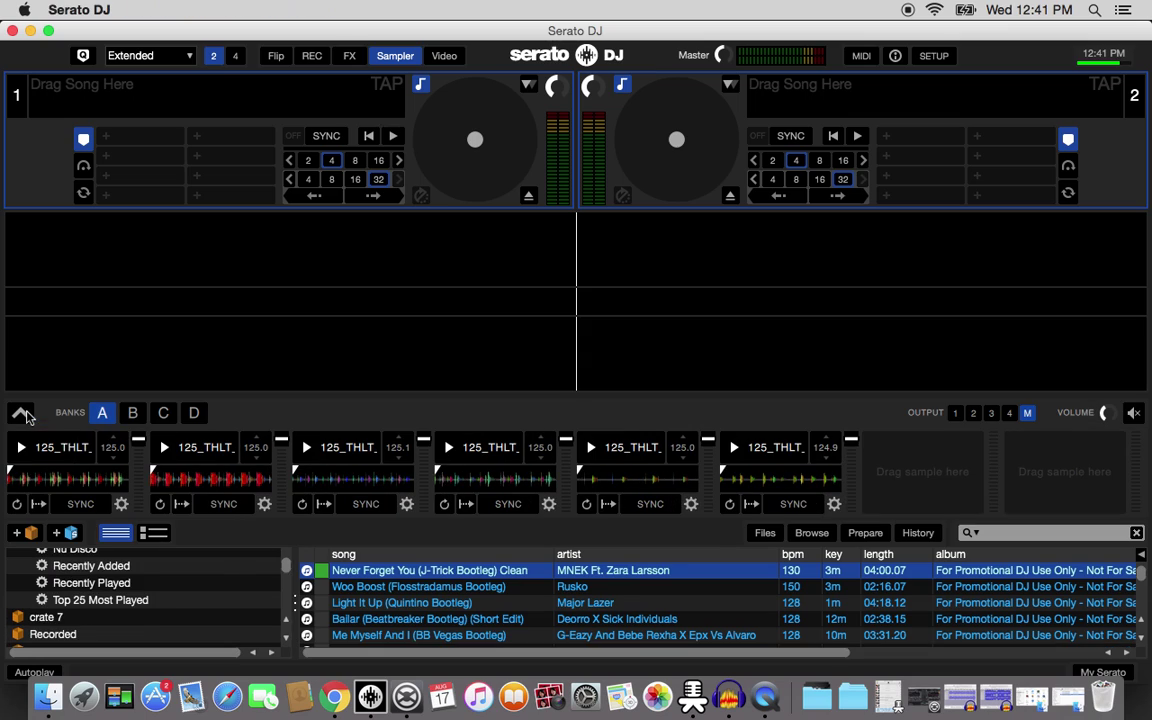
click(48, 31)
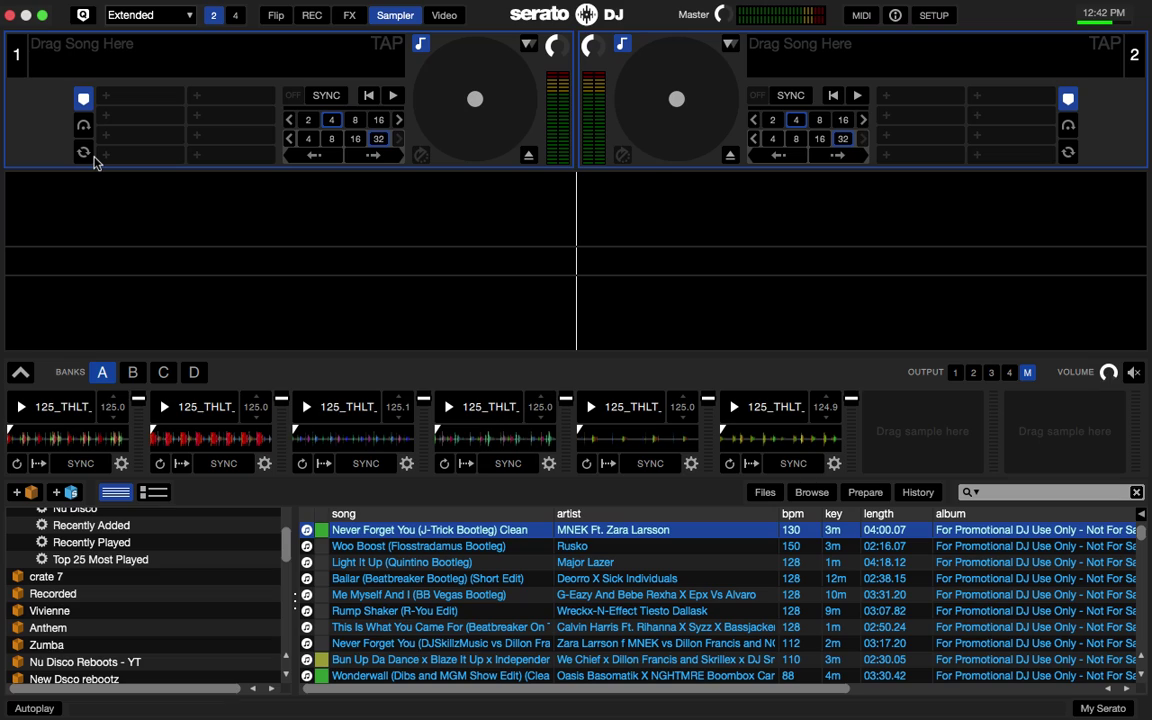
key(ctrl+1)
click(16, 463)
key(ctrl+1)
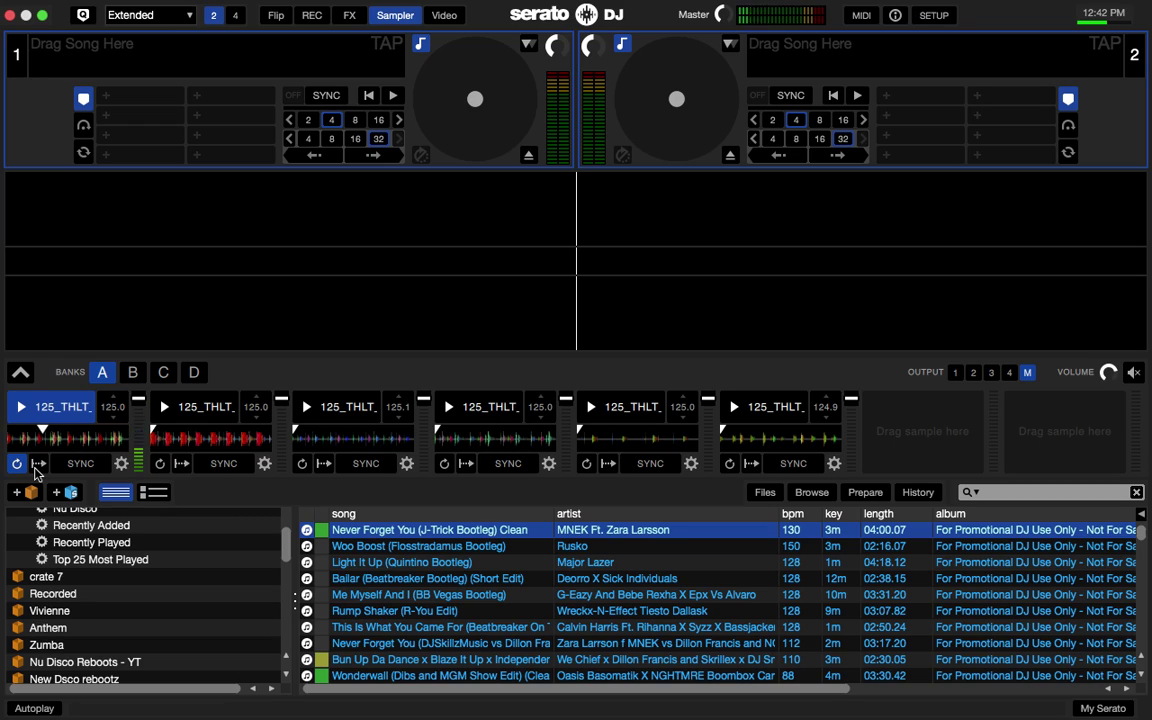
Set the second loop repeating and playing, then sync both loops to tempo.
click(160, 464)
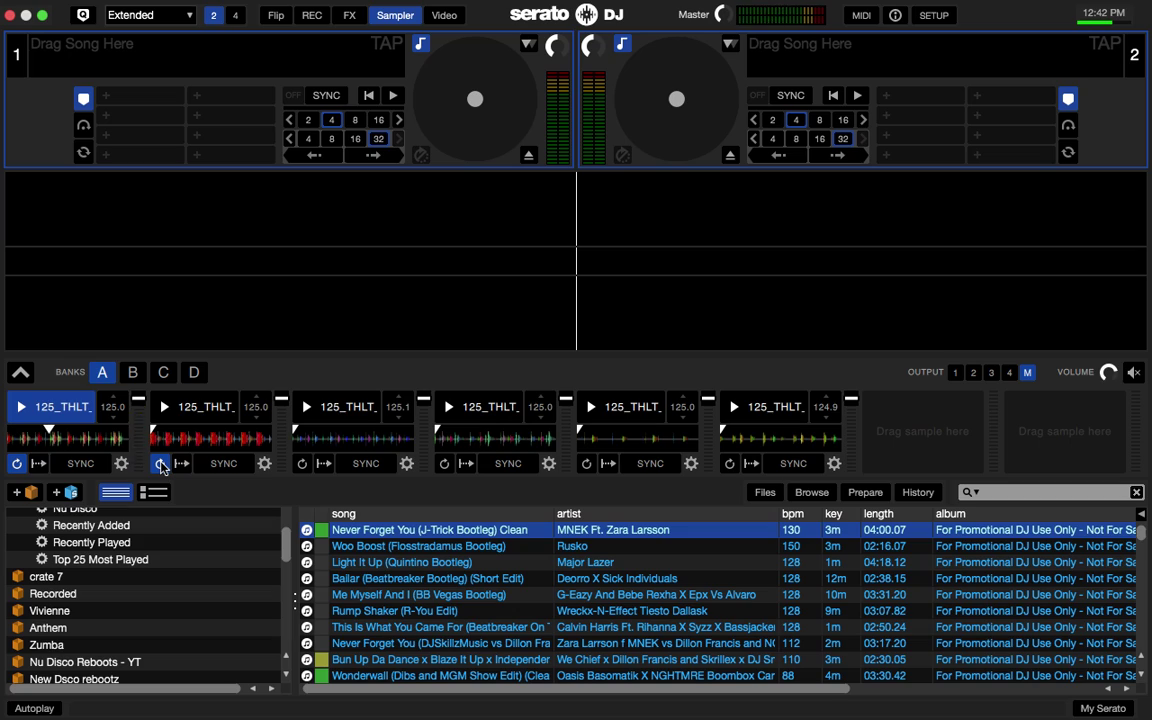
key(ctrl+2)
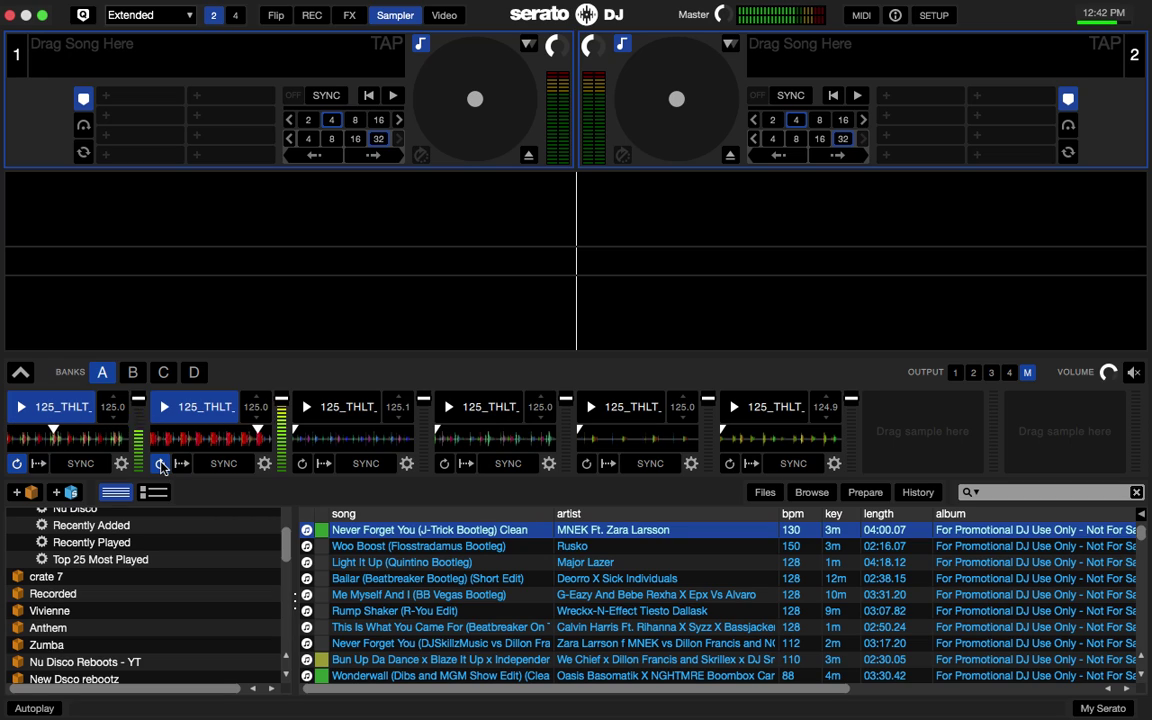
click(224, 463)
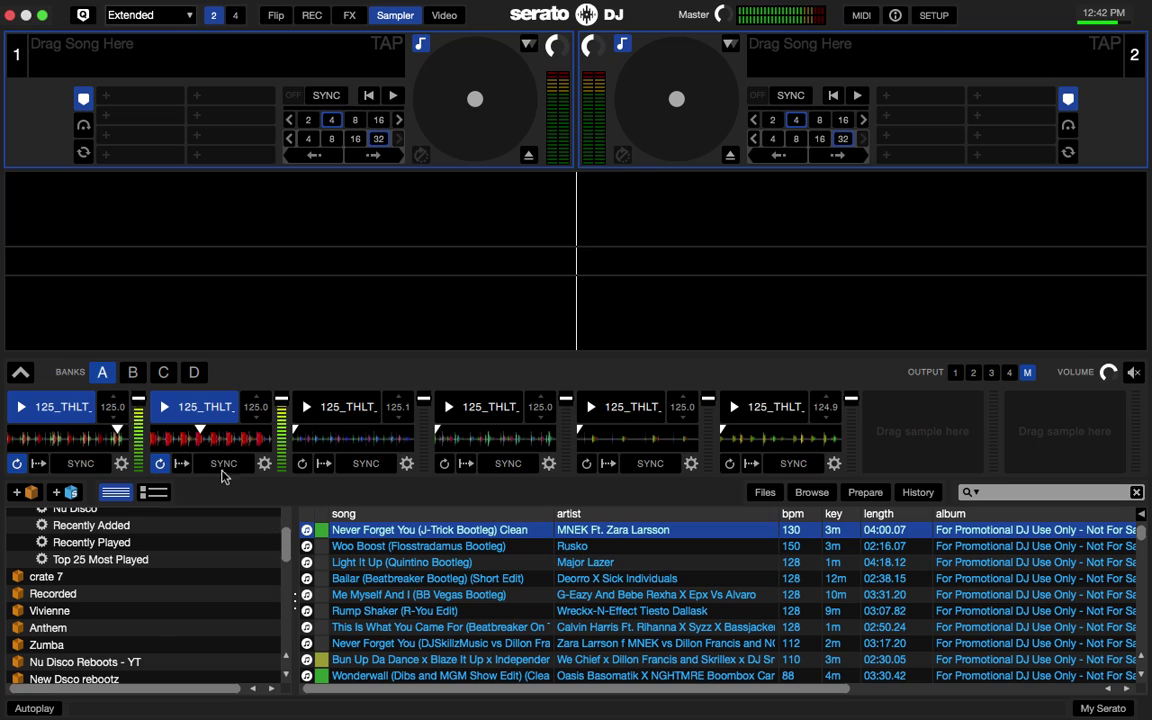
click(82, 465)
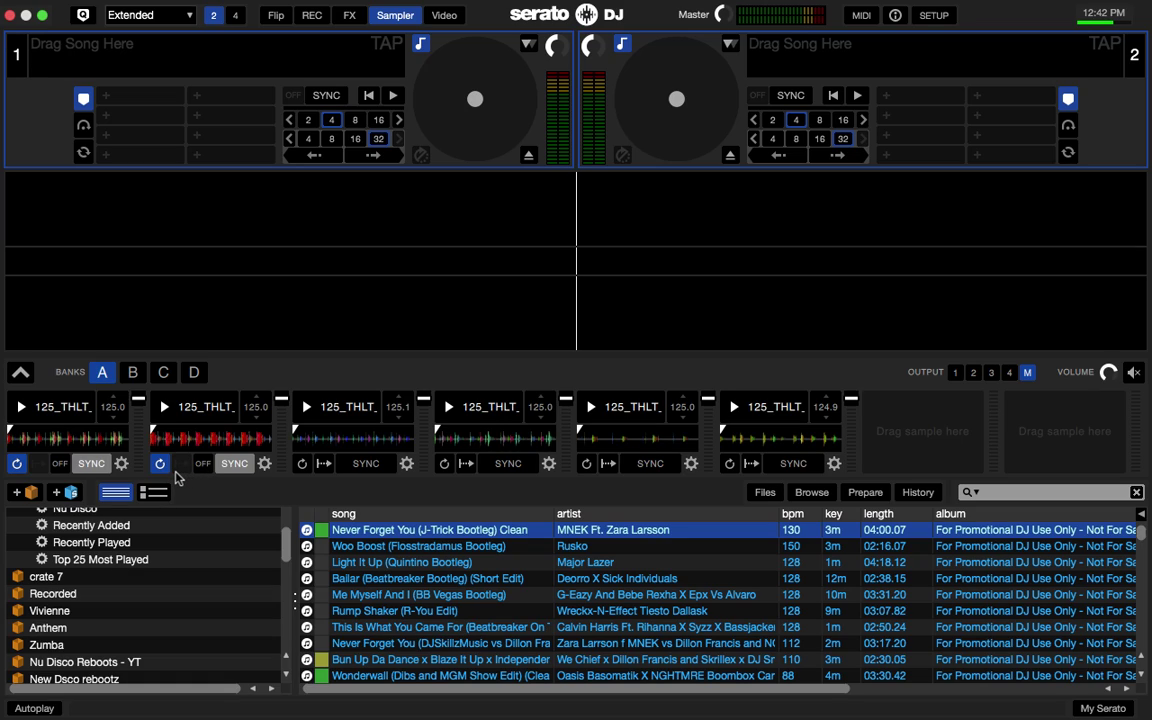
Exit Serato DJ, close Chrome, and relaunch Serato DJ from the Dock.
click(10, 16)
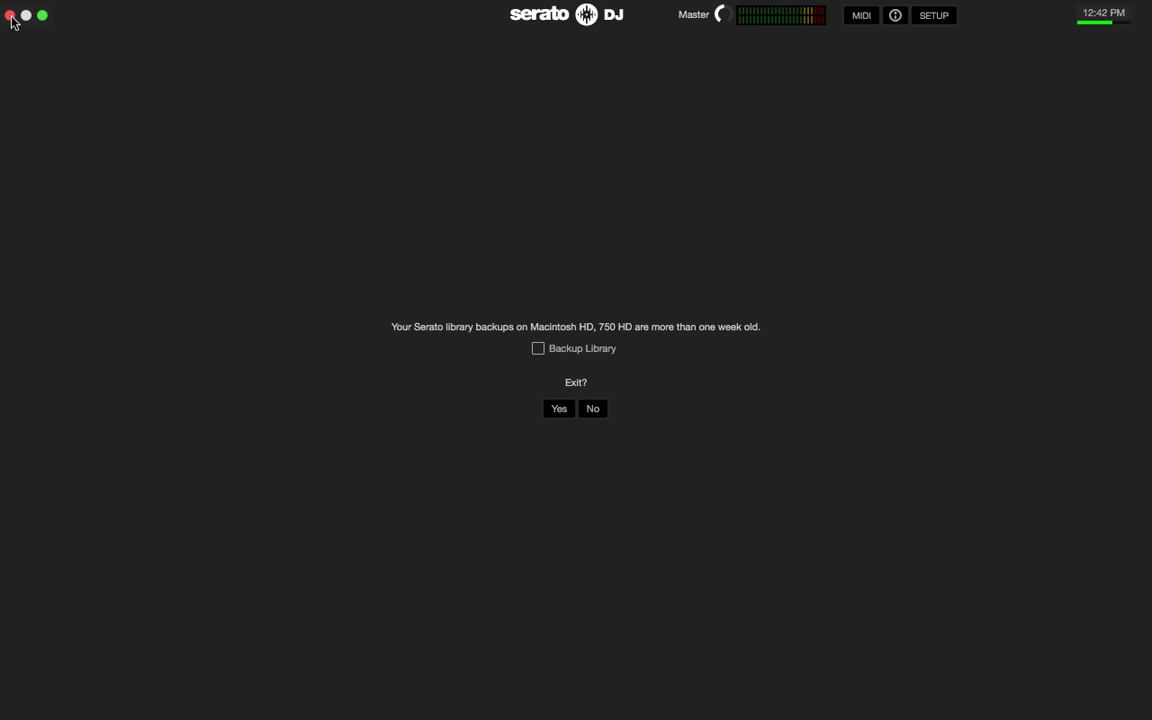
click(559, 409)
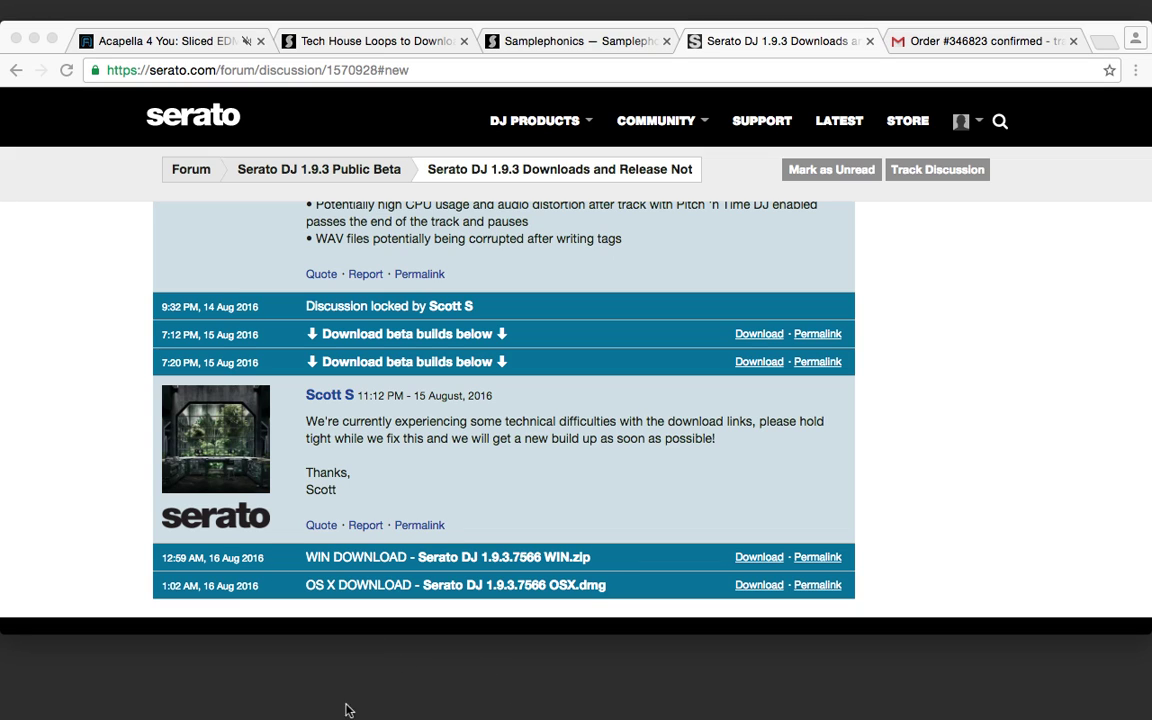
click(34, 39)
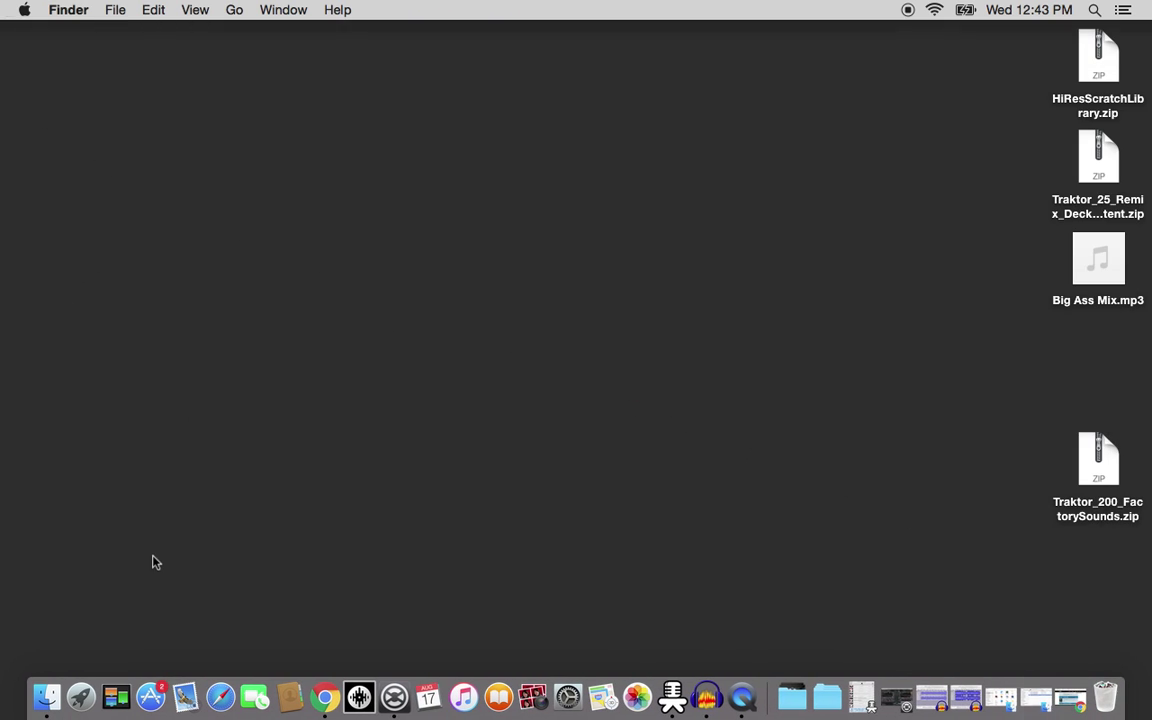
click(367, 705)
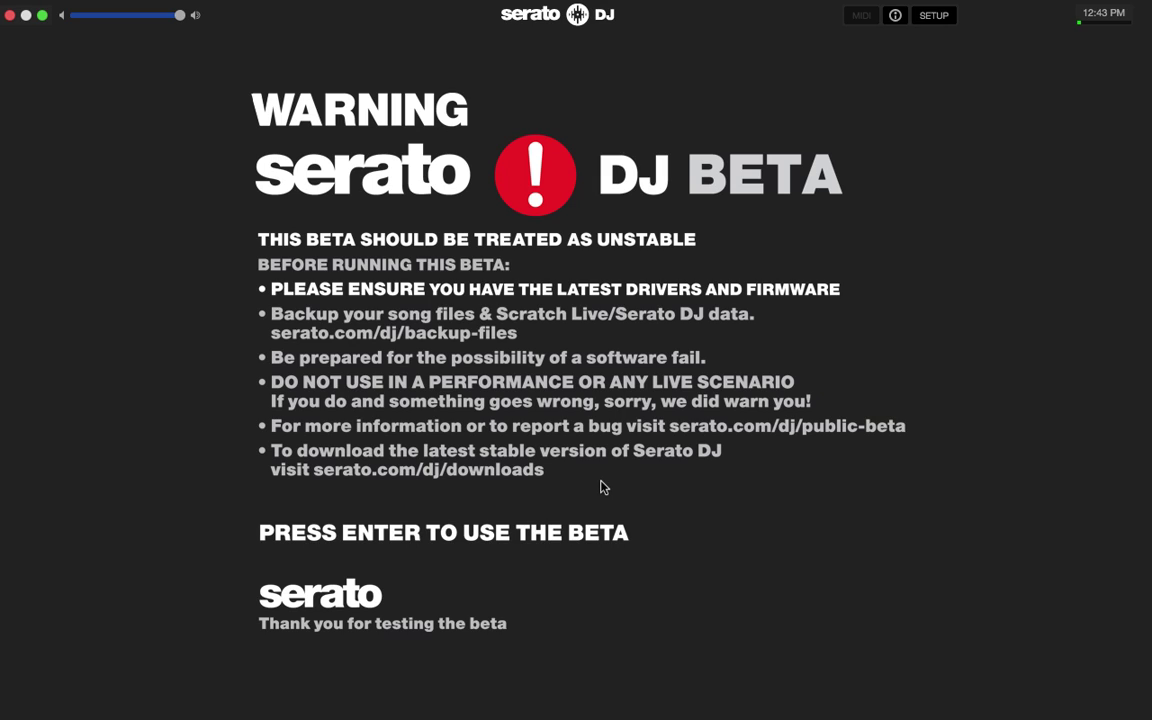
Accept the beta warning again to reach the library with the Pioneer DDJ-SX2 connected.
key(Return)
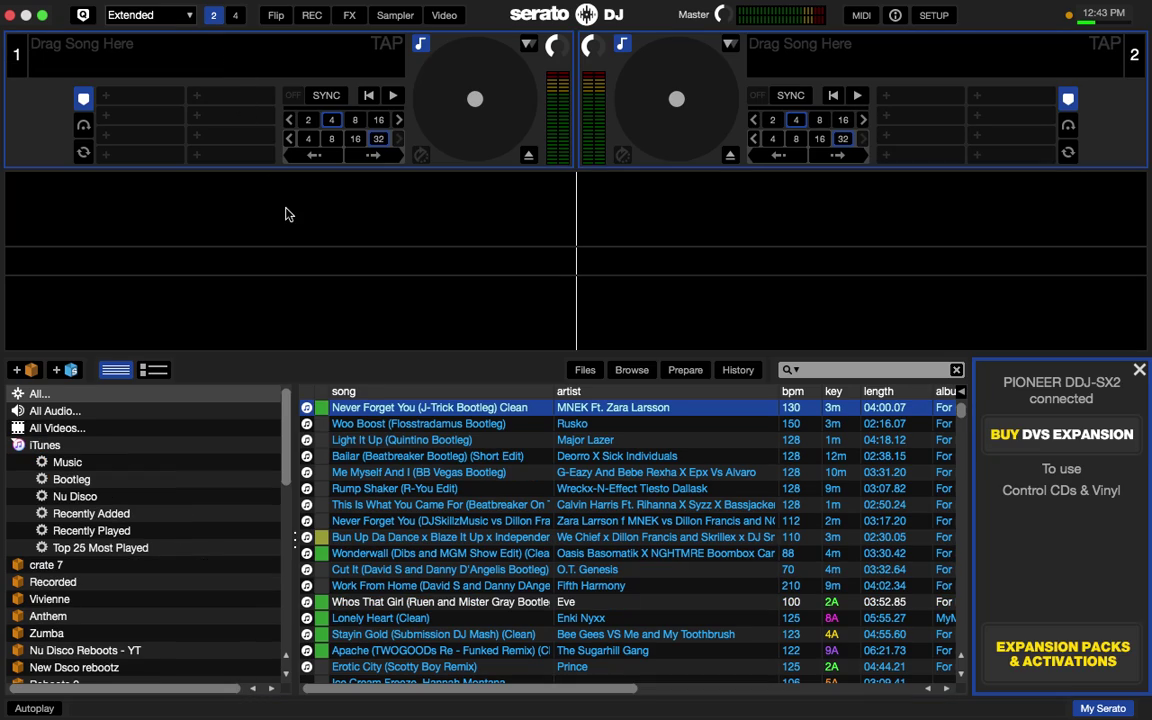
Bring back the beta's sampler and play the first 125_THLT loop in slot 1.
click(396, 16)
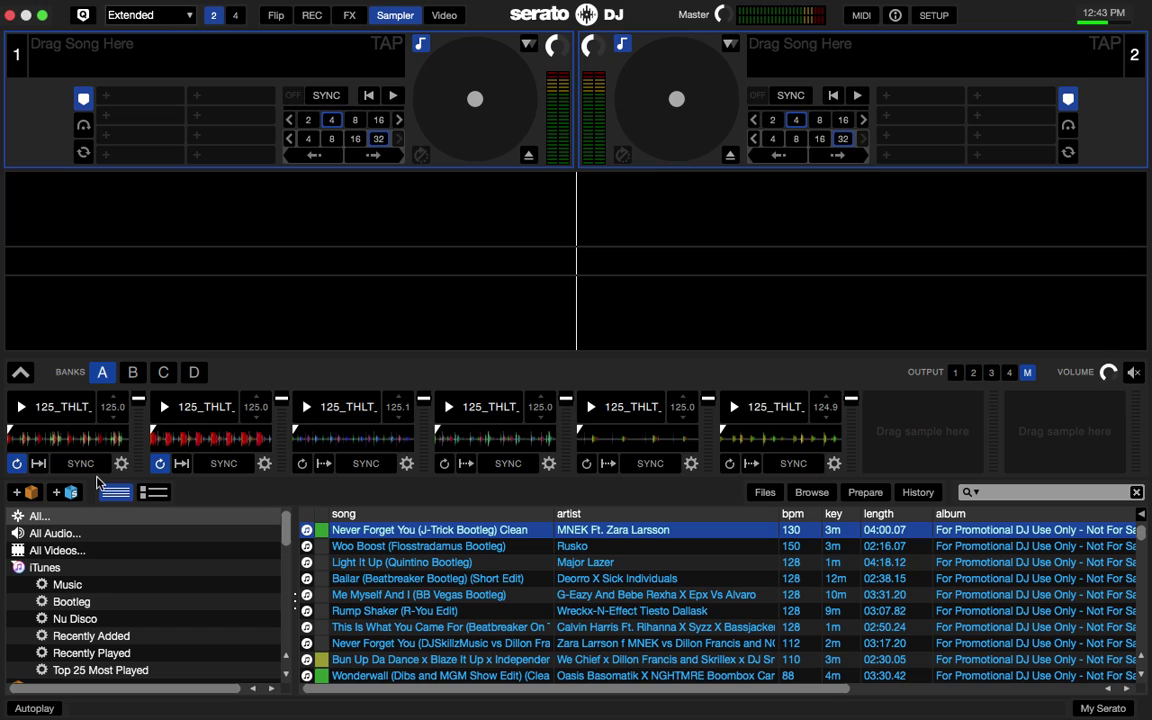
key(ctrl+5)
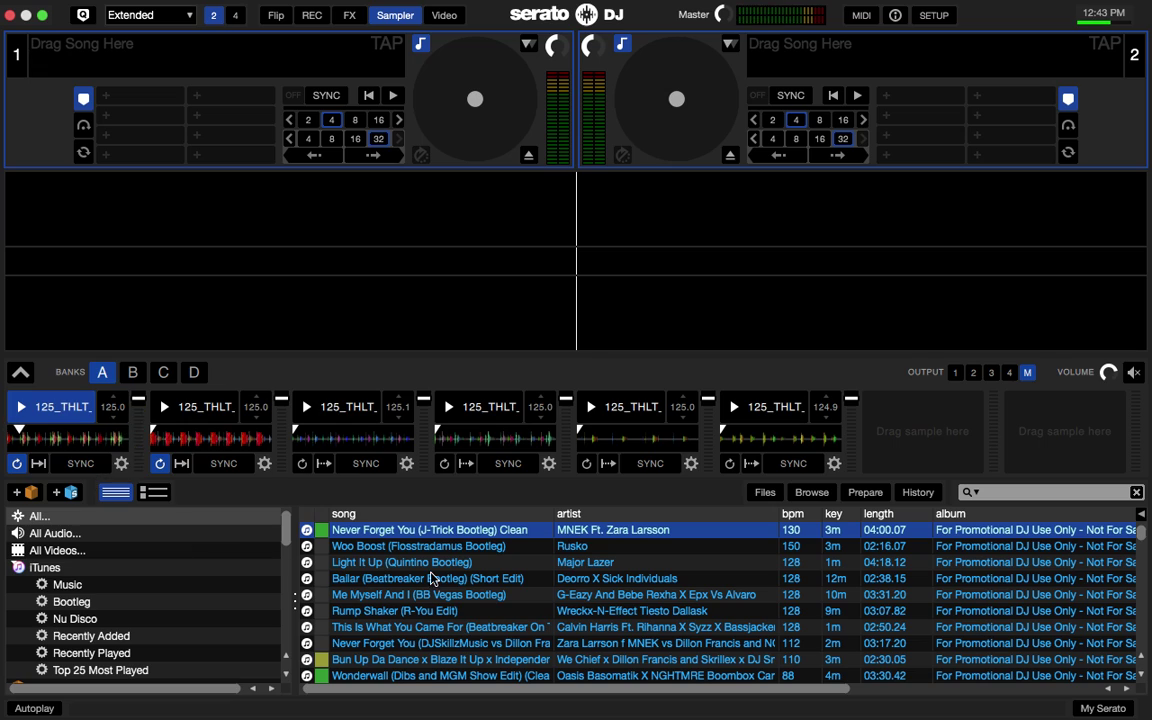
scroll(422, 578, down, 3)
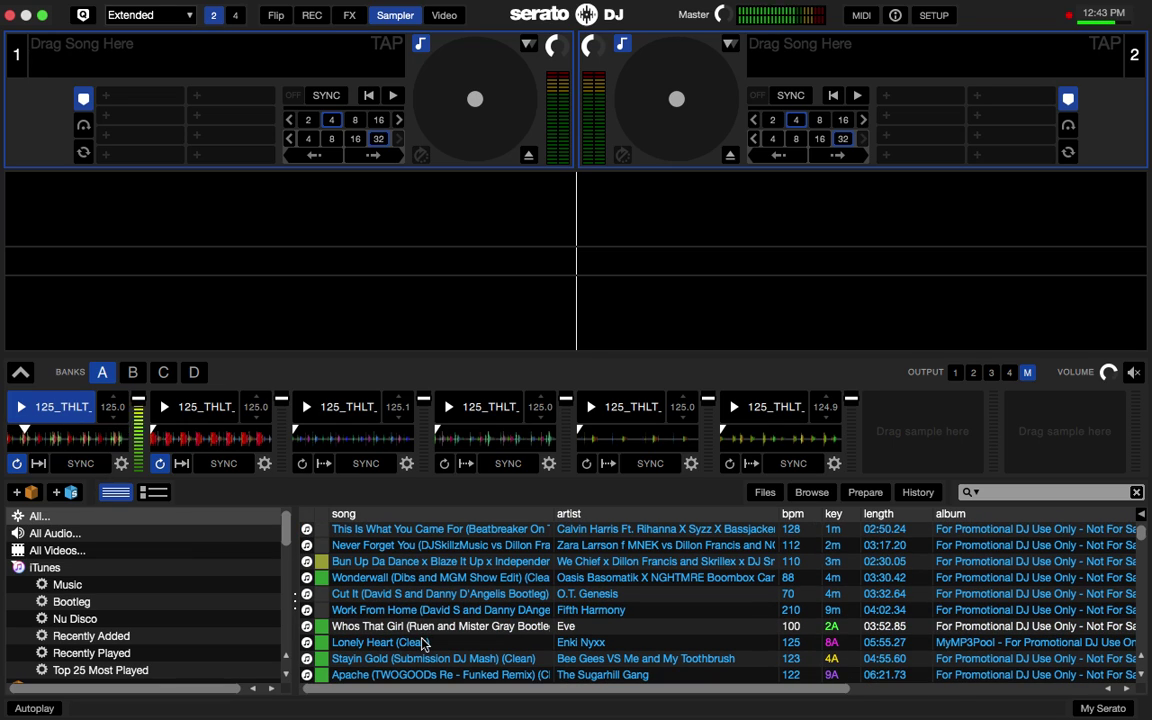
Load Lonely Heart (Clean) onto deck 2 and sync it to the master tempo.
click(422, 643)
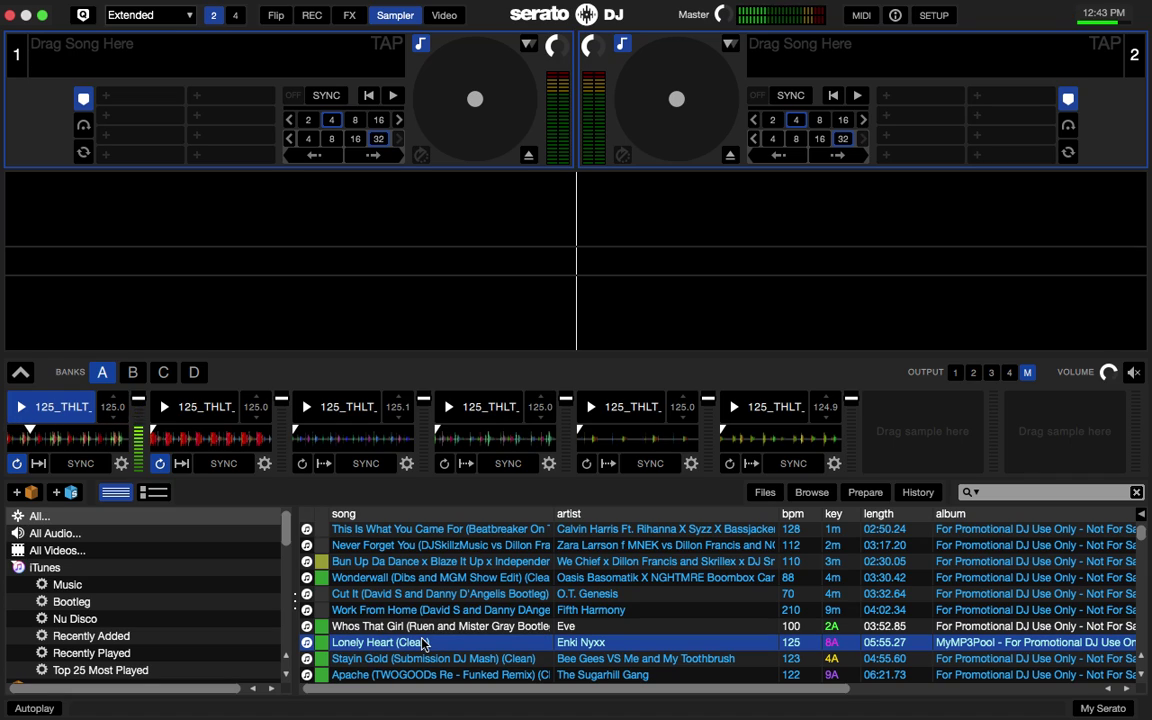
key(shift+Right)
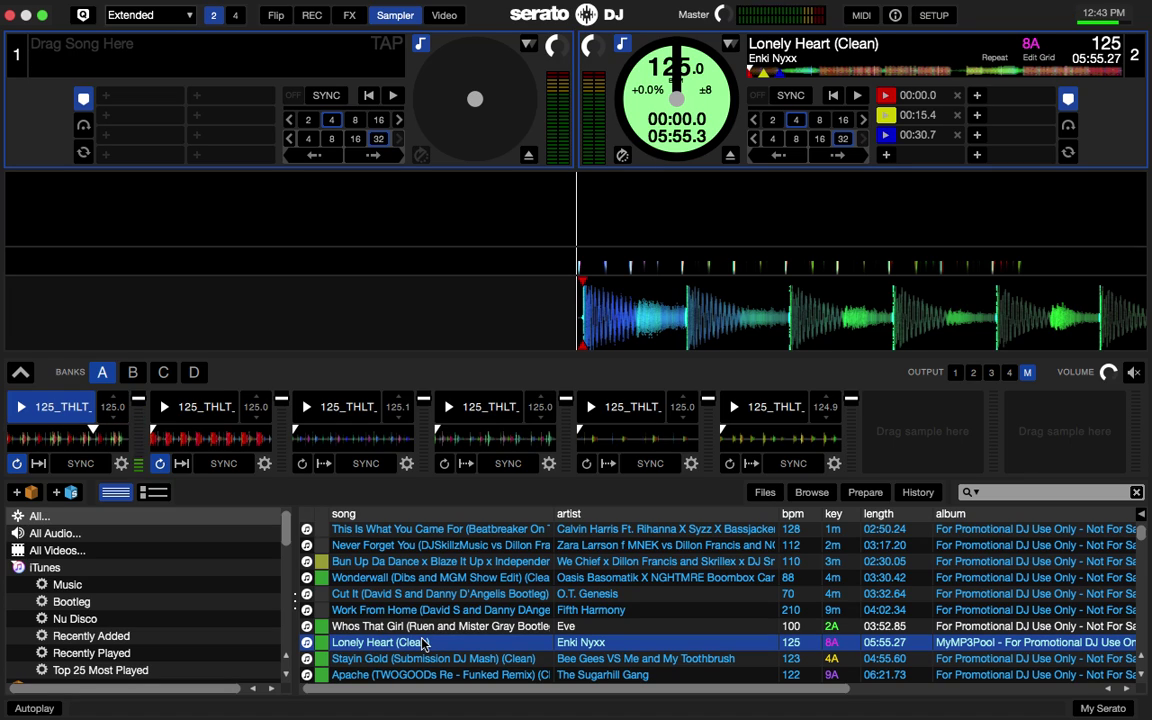
key(ctrl+k)
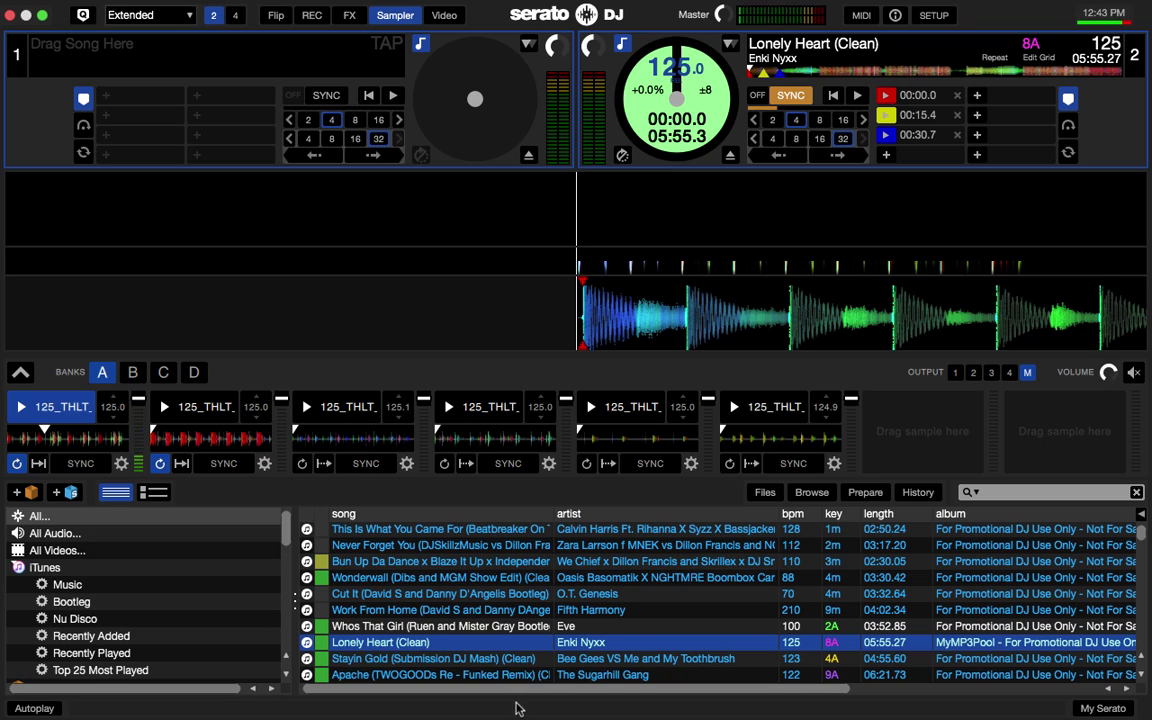
Load Erotic City (Scotty Boy Remix) onto deck 2 instead and start it playing.
scroll(527, 607, down, 4)
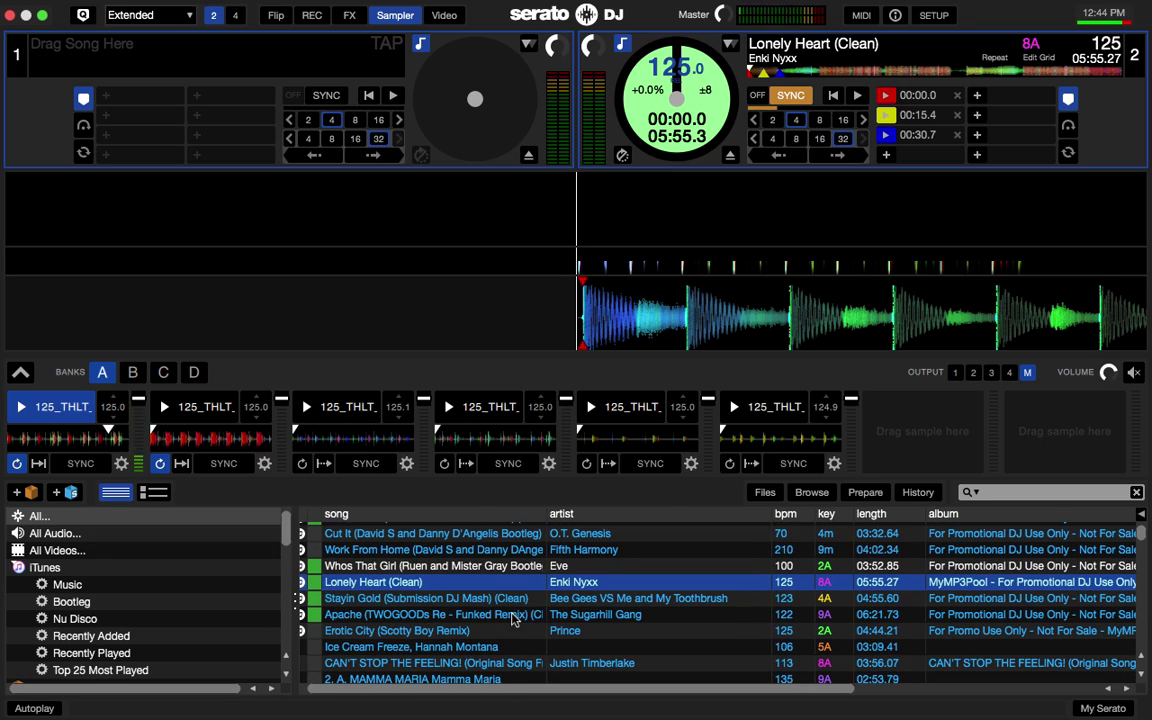
click(459, 634)
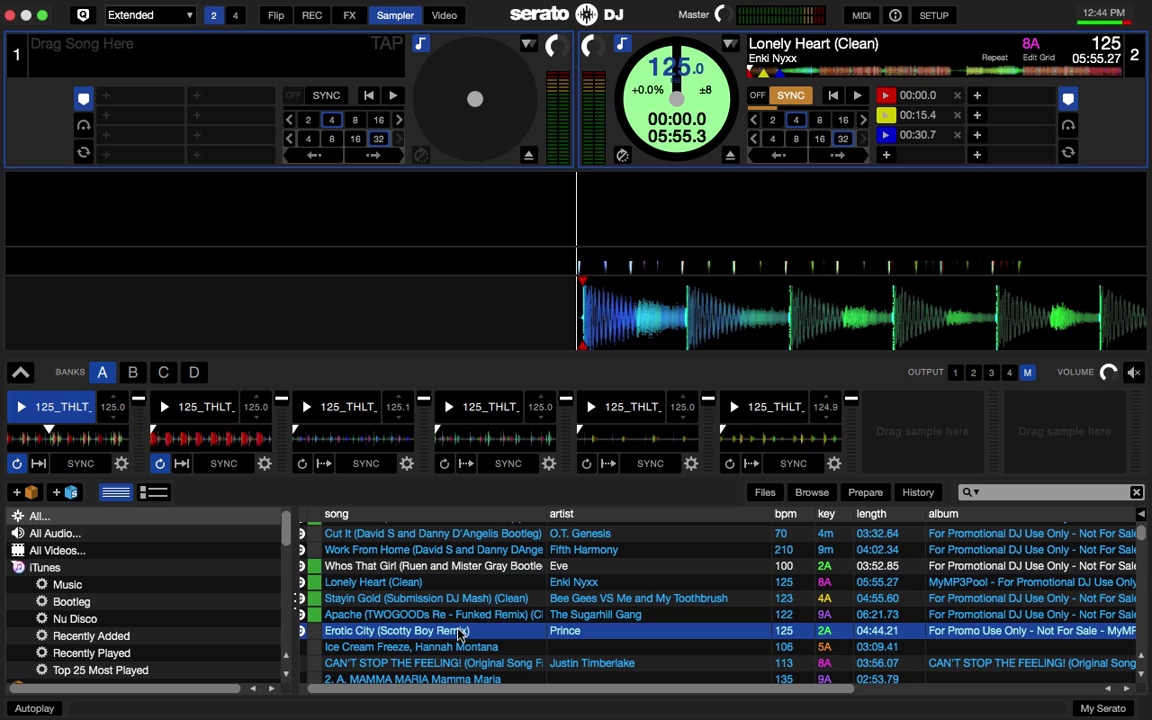
key(shift+Right)
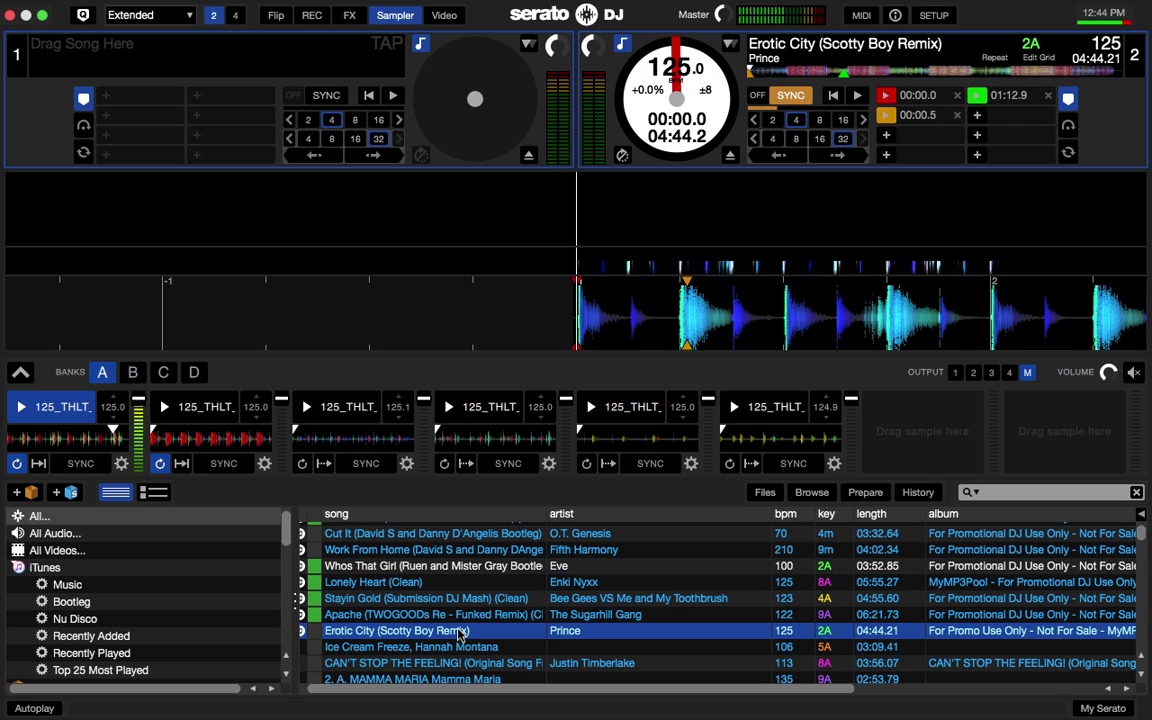
key(s)
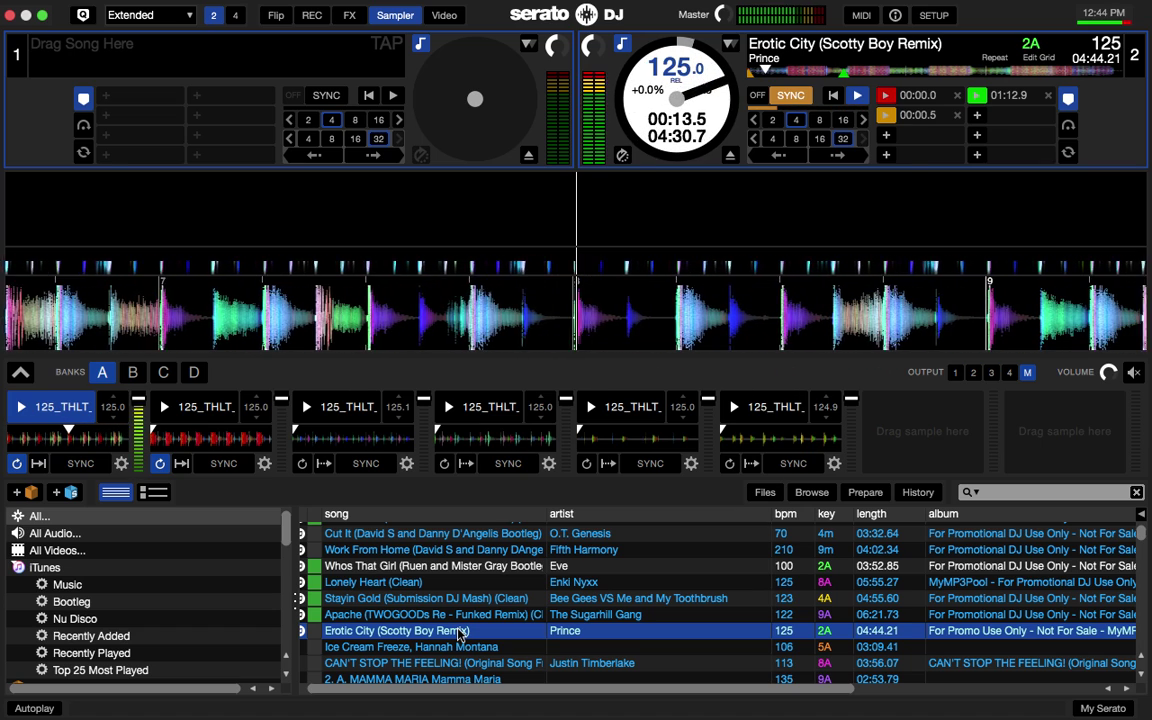
Turn on tempo sync for sampler slots 1 and 2, trigger slot 2, and show slot 1's playback options.
click(80, 463)
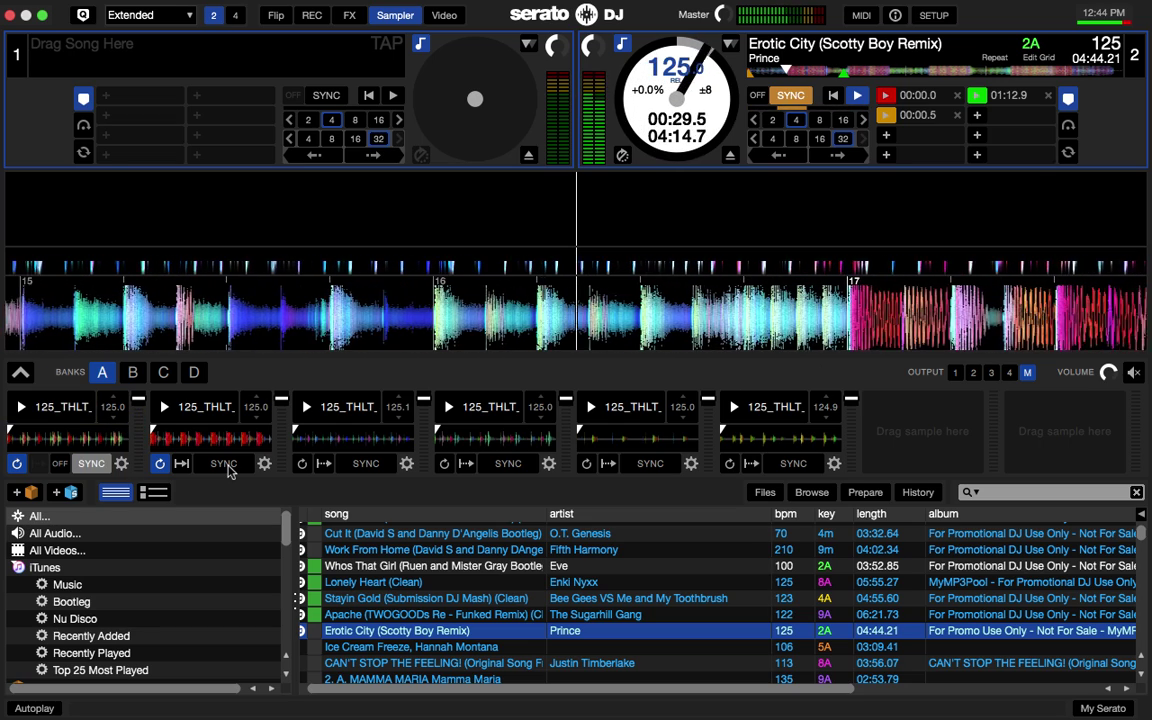
key(6)
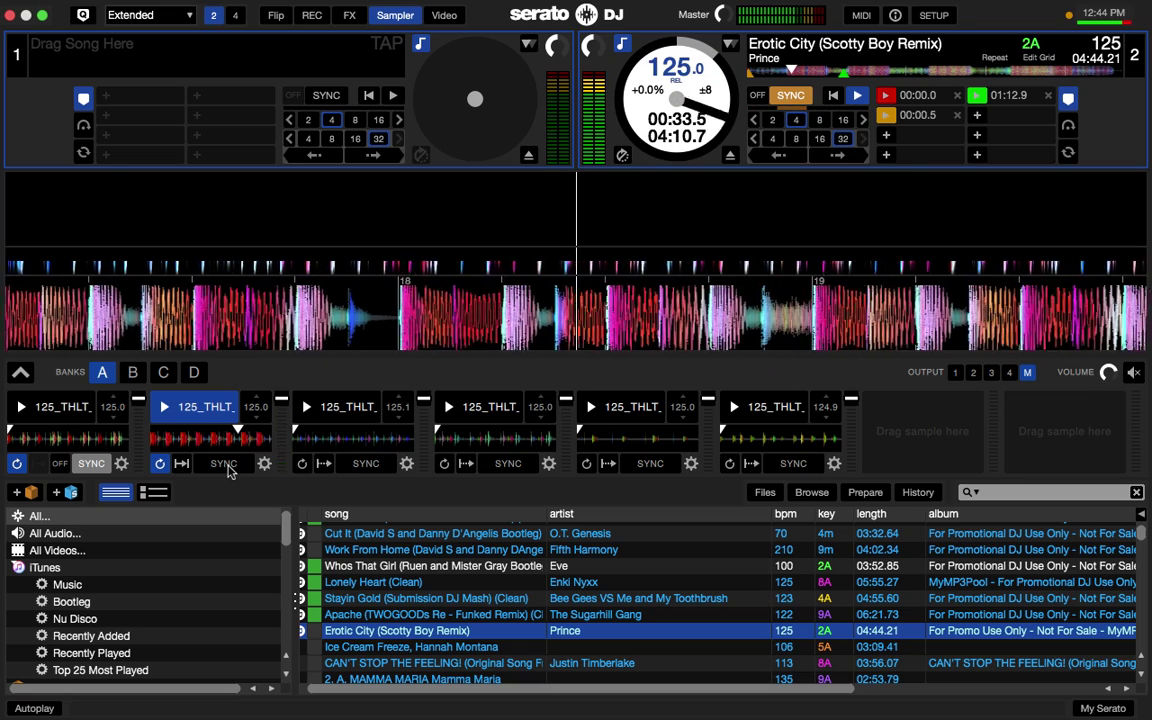
click(229, 466)
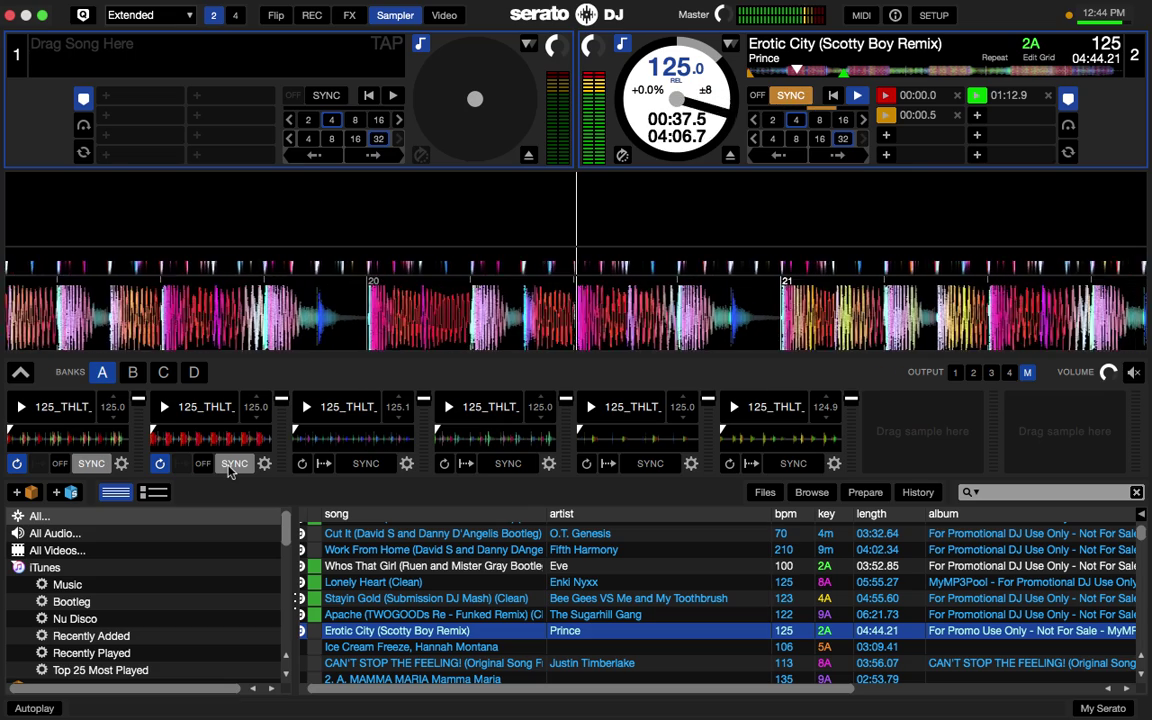
key(6)
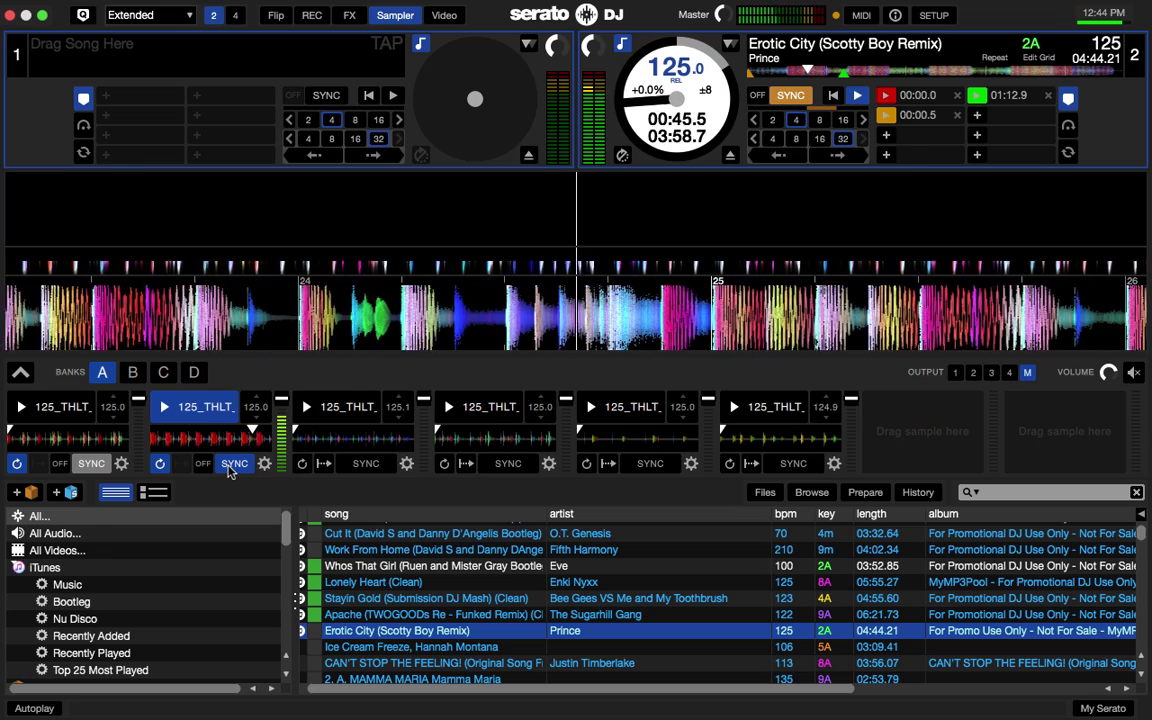
click(232, 465)
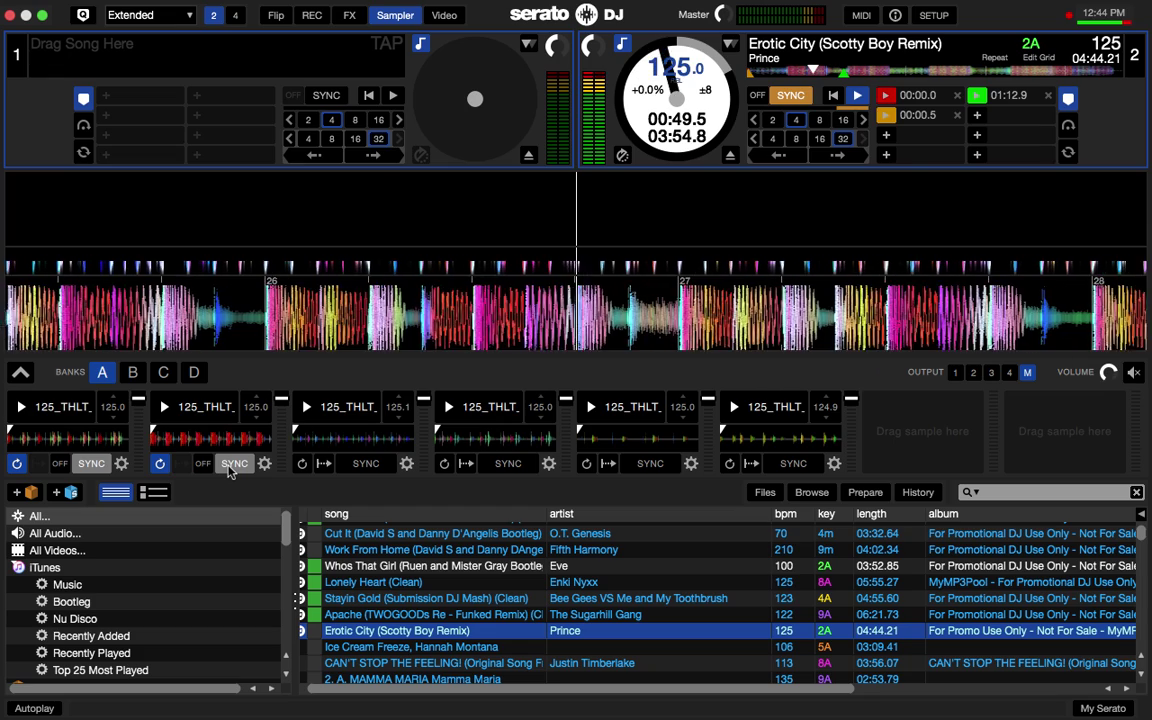
click(122, 464)
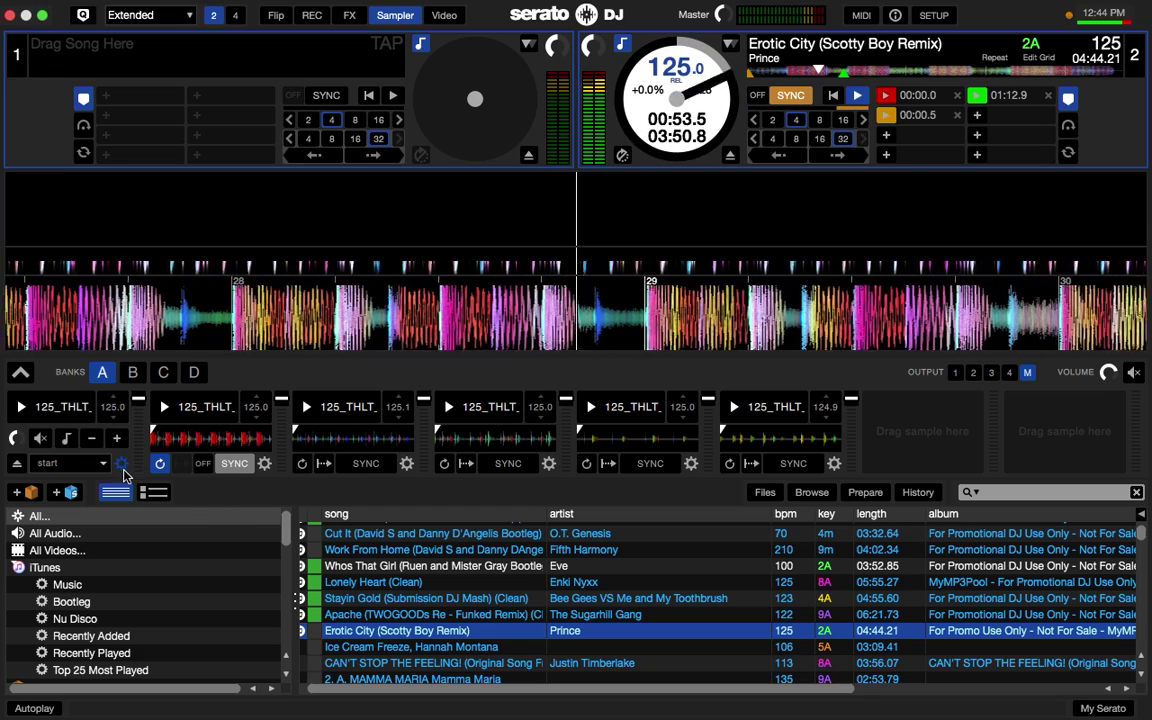
Unsync sampler slot 1, play it with its volume lowered, and retune it to 125.4 BPM.
click(122, 465)
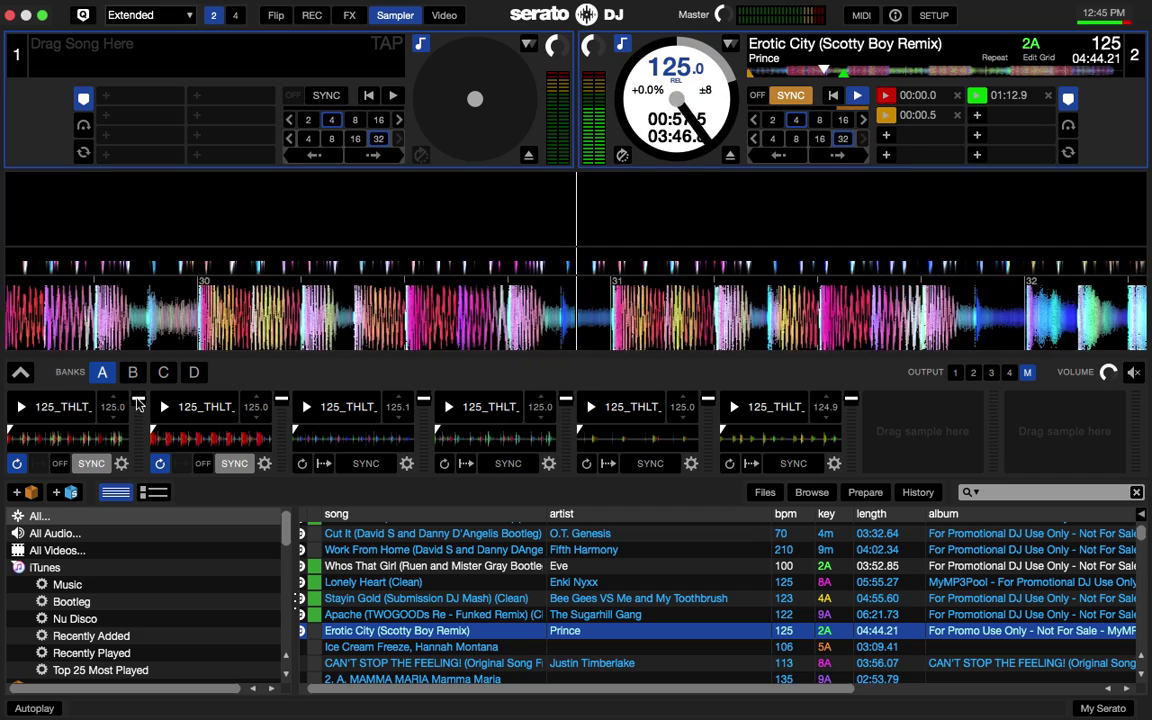
drag(138, 401, 145, 472)
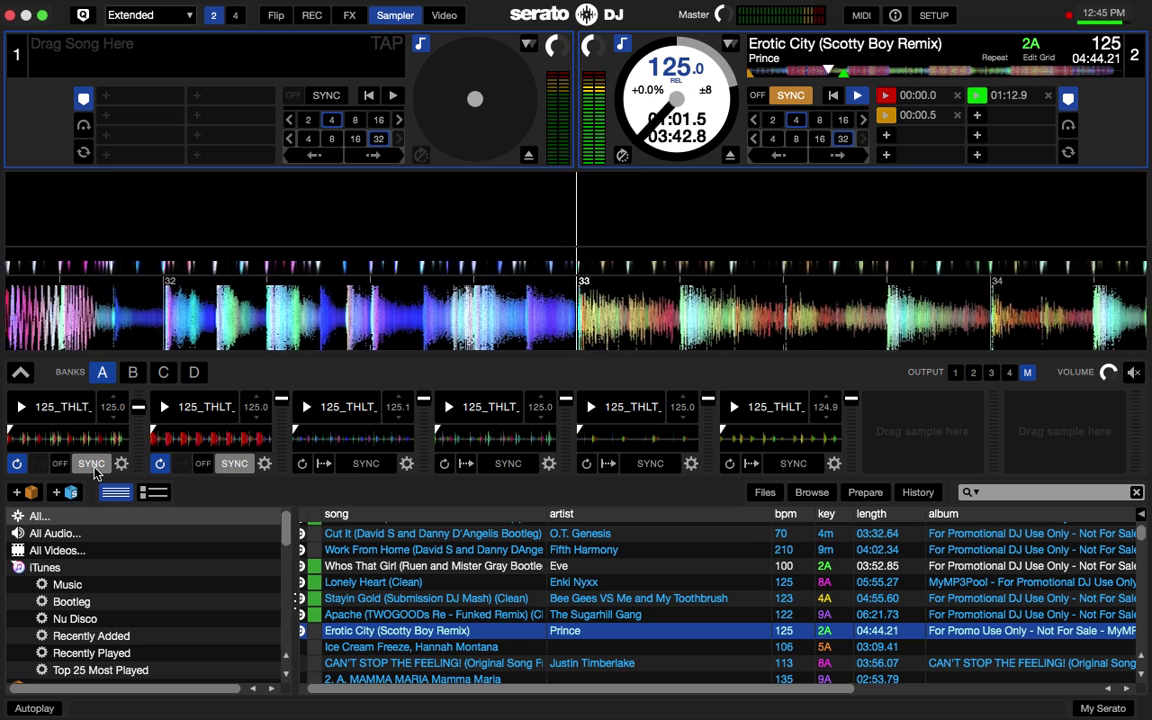
click(94, 465)
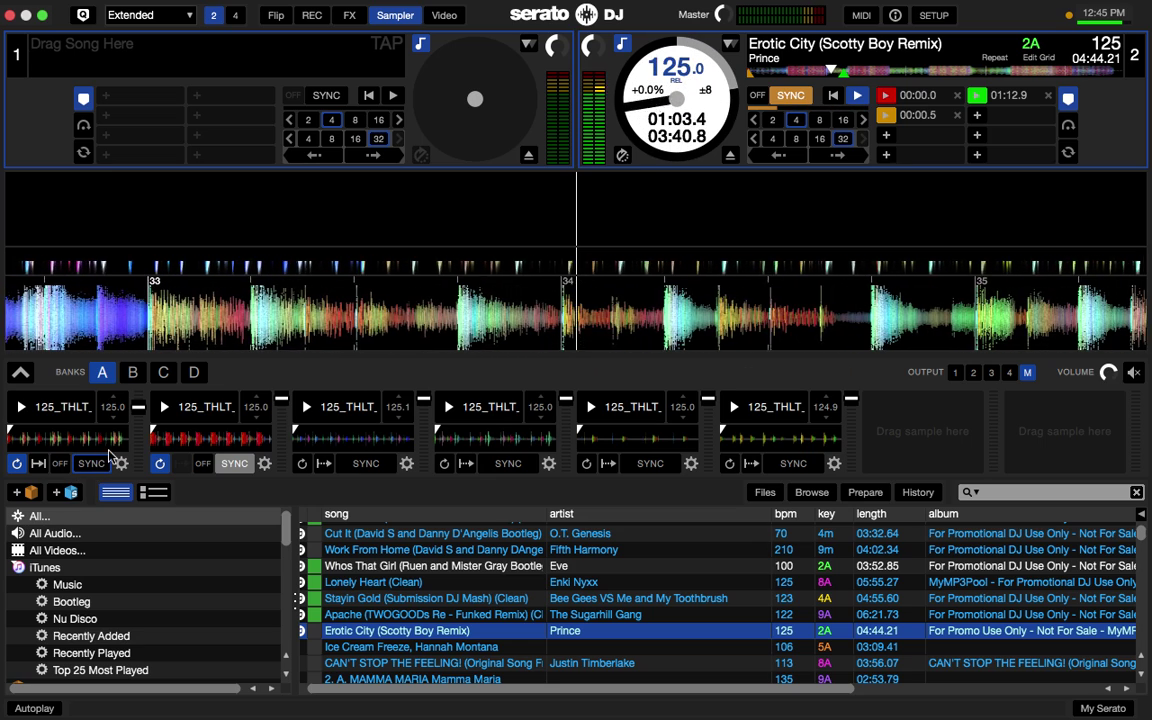
mouse_move(138, 408)
mouse_down()
mouse_move(140, 451)
mouse_move(138, 430)
mouse_up()
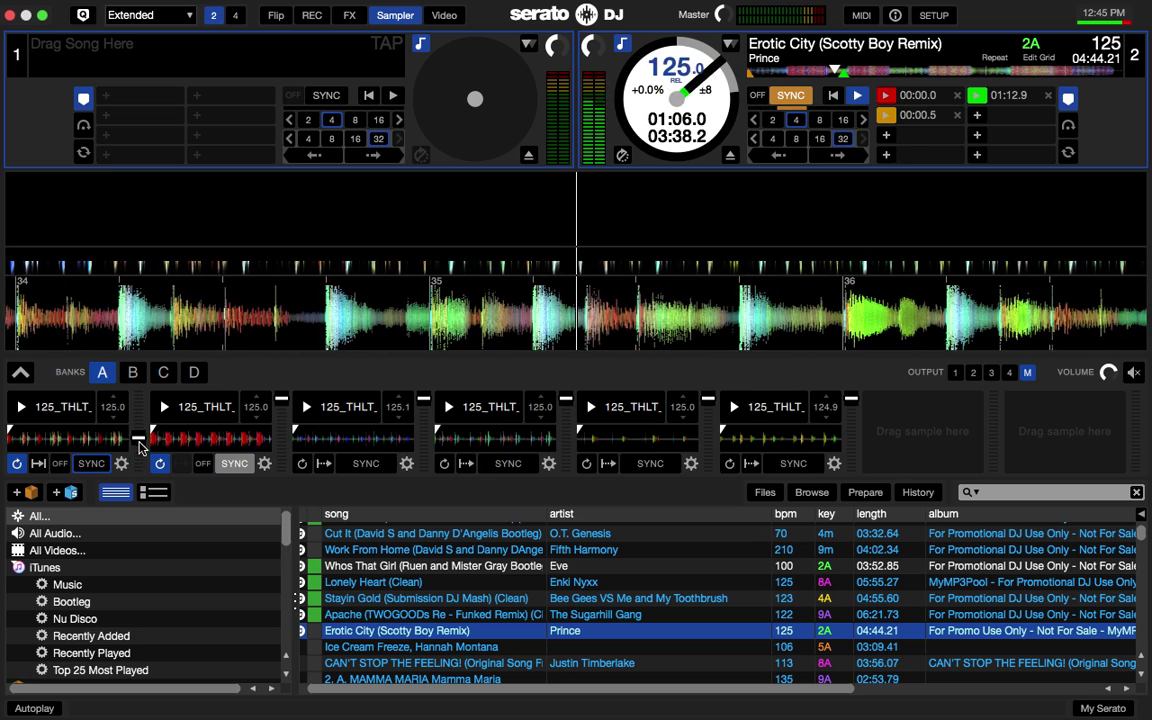
click(21, 412)
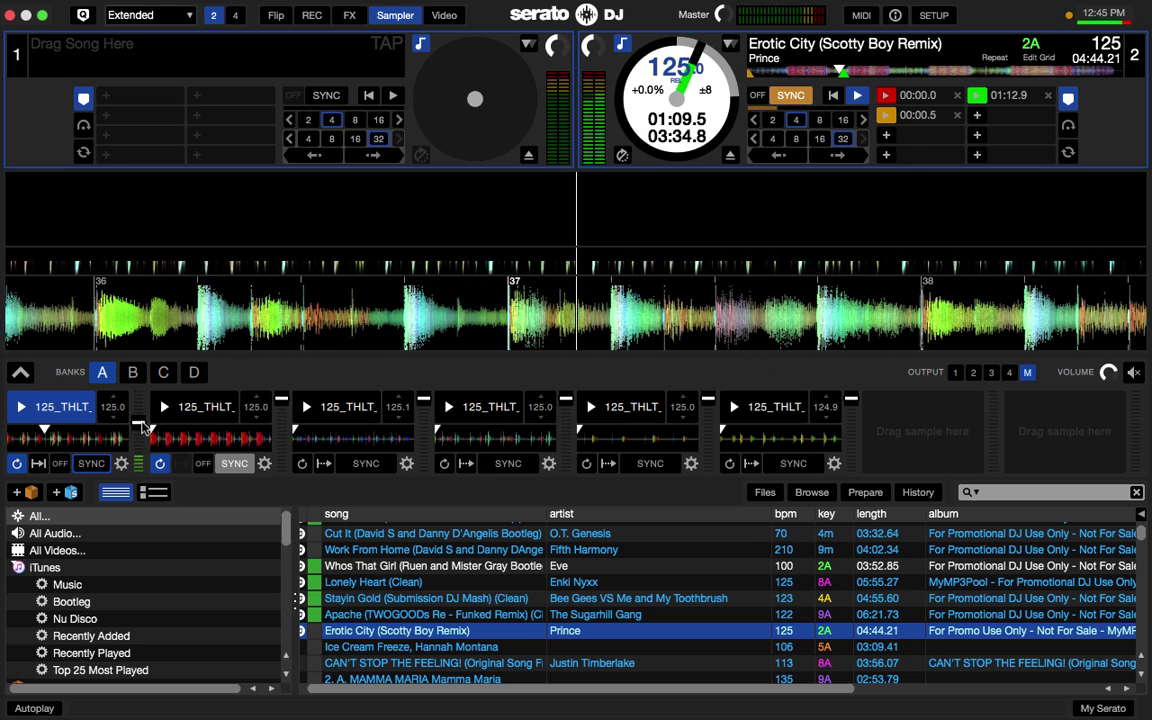
mouse_move(144, 427)
mouse_down()
mouse_move(142, 452)
mouse_move(142, 435)
mouse_up()
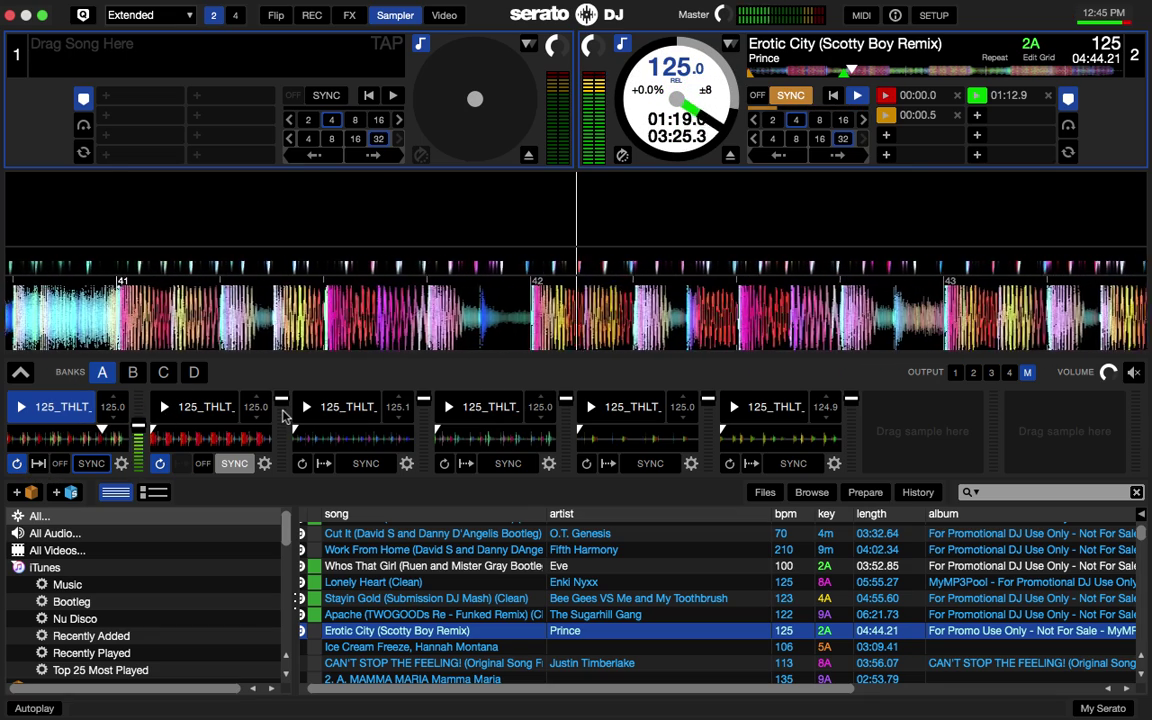
click(113, 410)
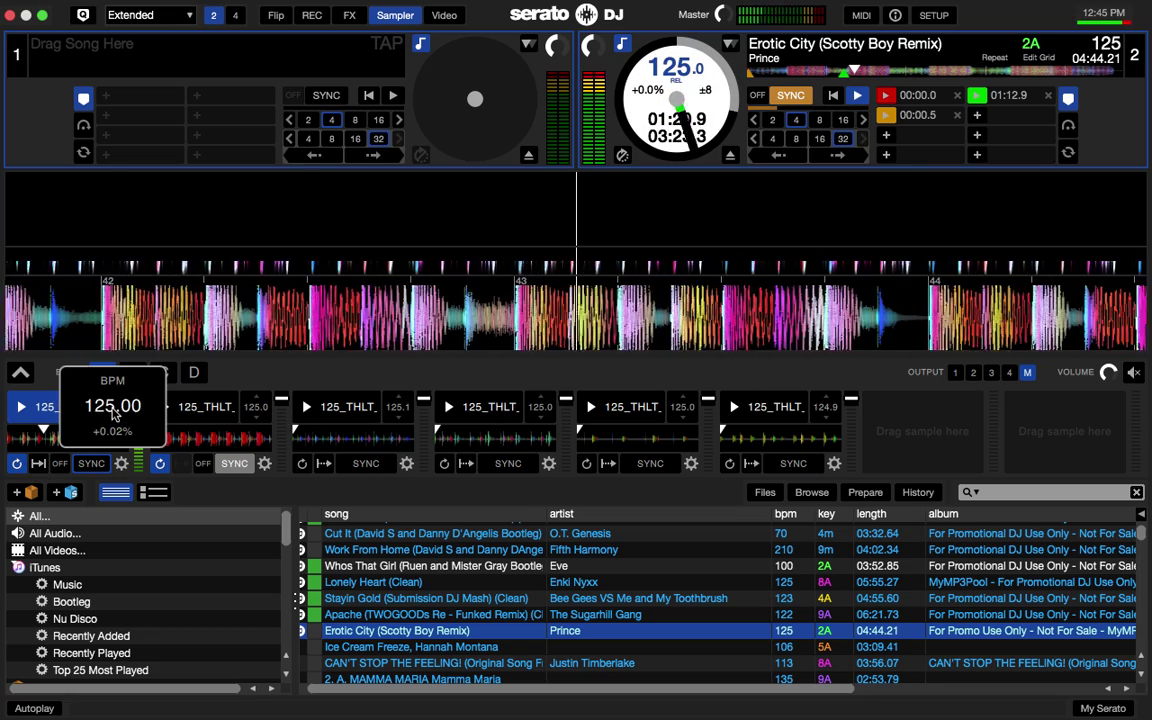
mouse_move(113, 415)
mouse_down()
mouse_move(113, 464)
mouse_move(109, 372)
mouse_move(112, 474)
mouse_move(112, 413)
mouse_up()
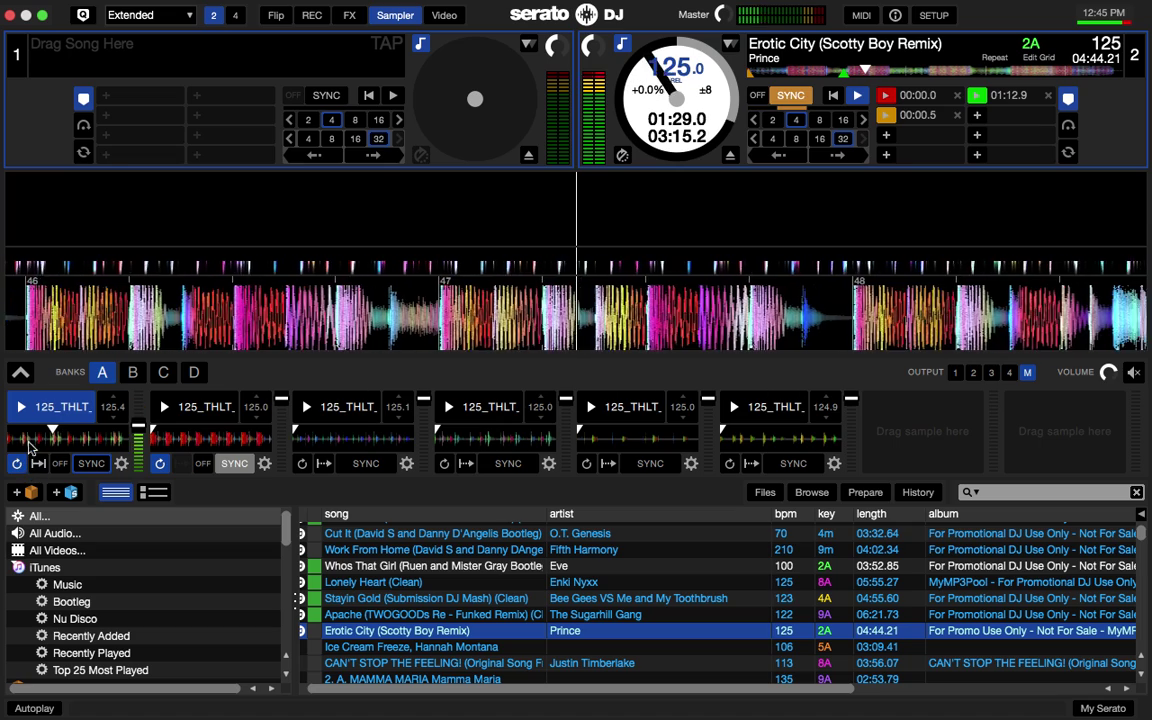
Stop sampler slot 1, switch on MIDI assign mode, and stop deck 2 at 02:09.9.
click(21, 406)
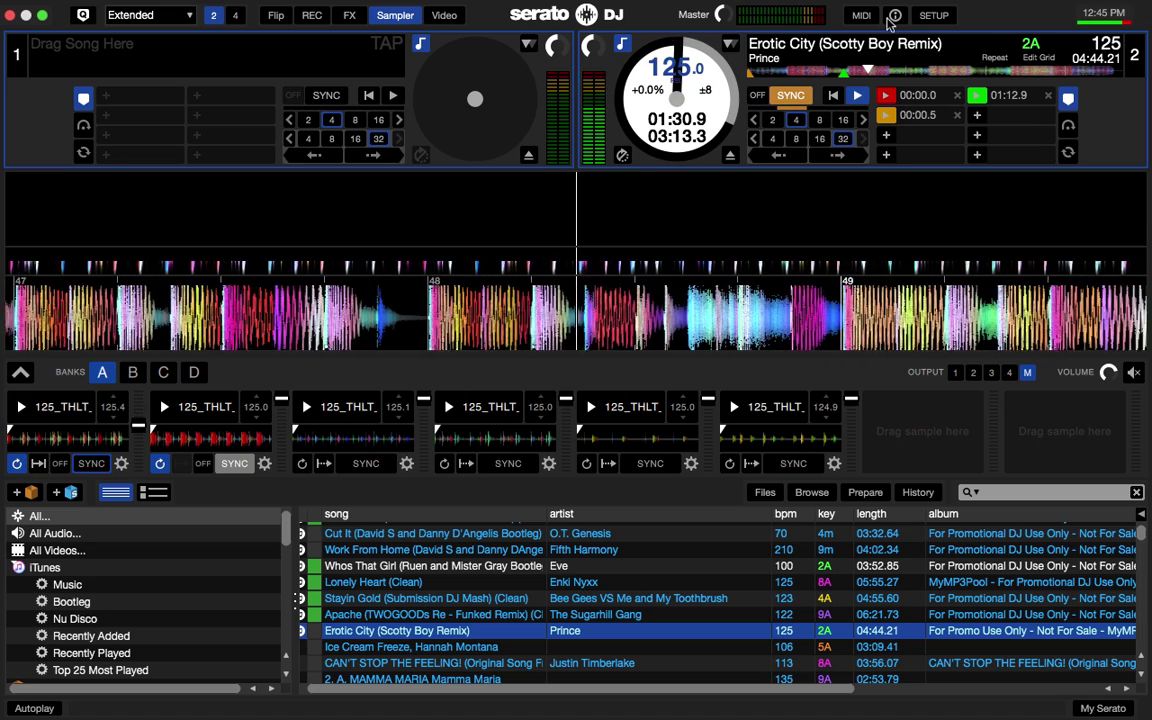
click(862, 15)
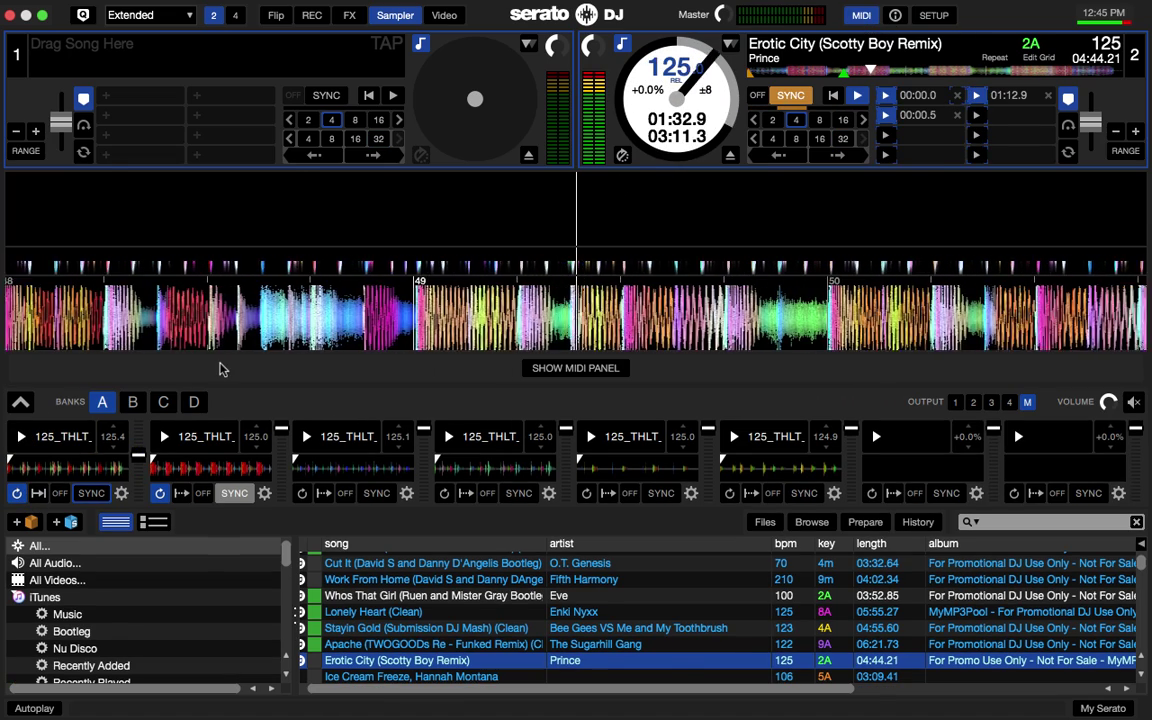
mouse_move(112, 440)
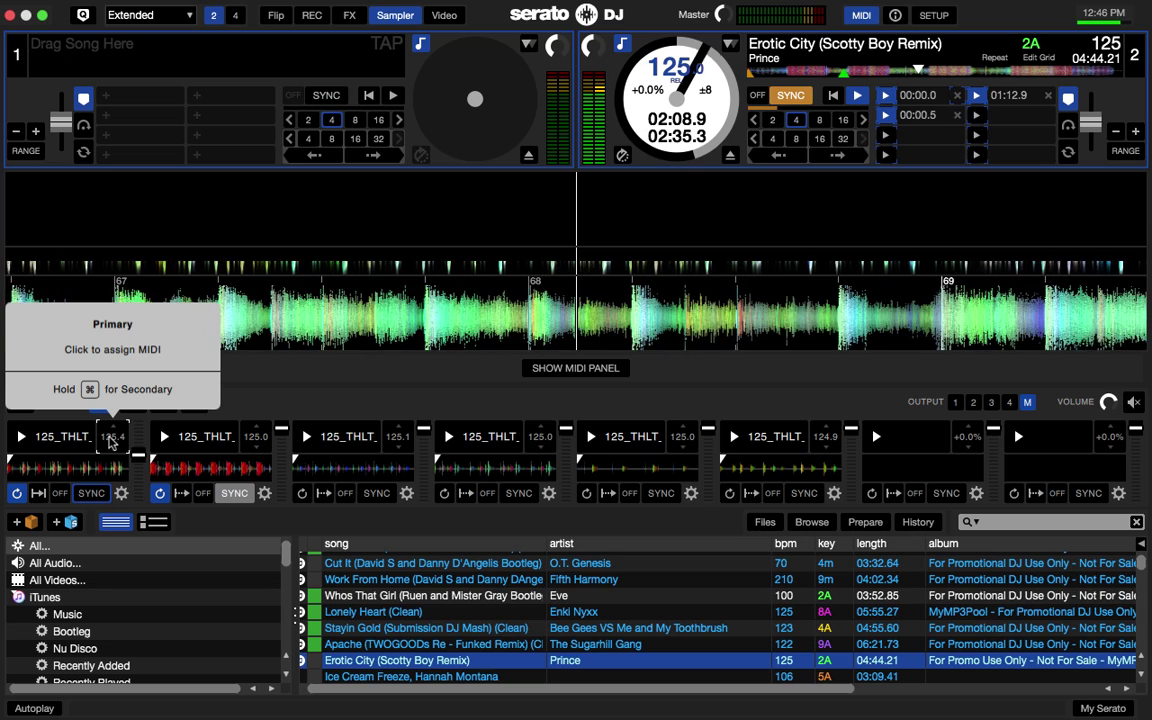
key(space)
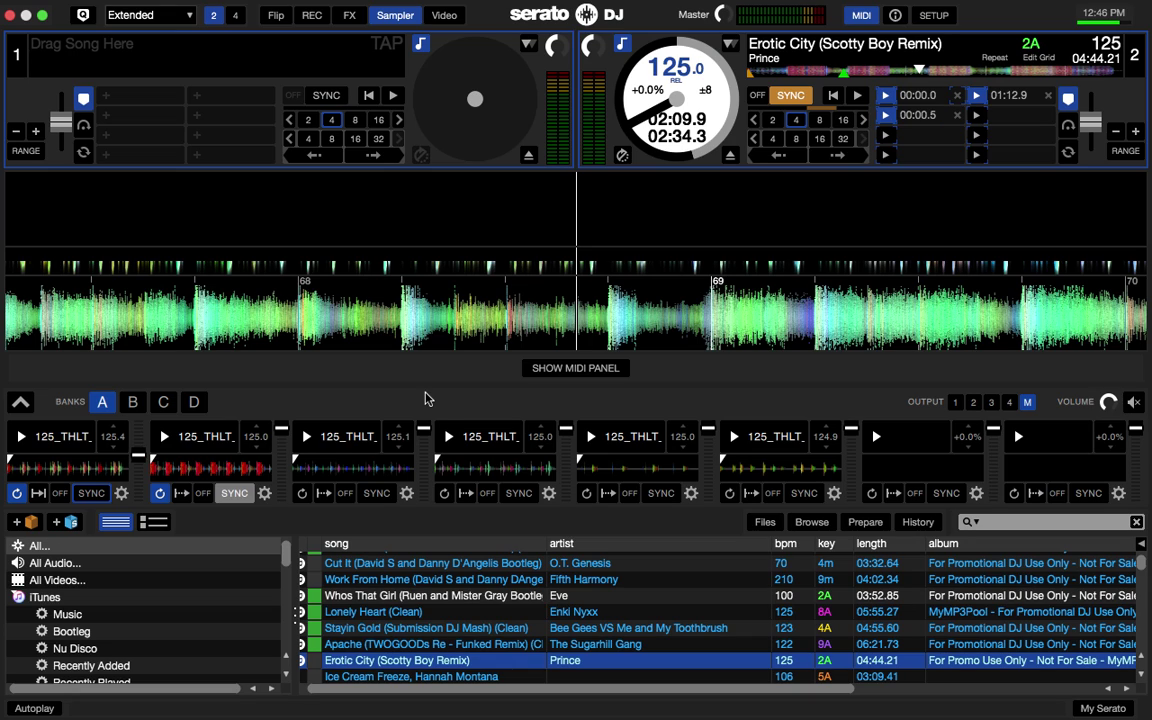
Load Salsa Soca - Salsa, La Estamos Pasando Bueno, Girl I'll Tech House You and Never Gonna Wake You Up onto deck 2 in turn.
key(Page_Up)
key(shift+Right)
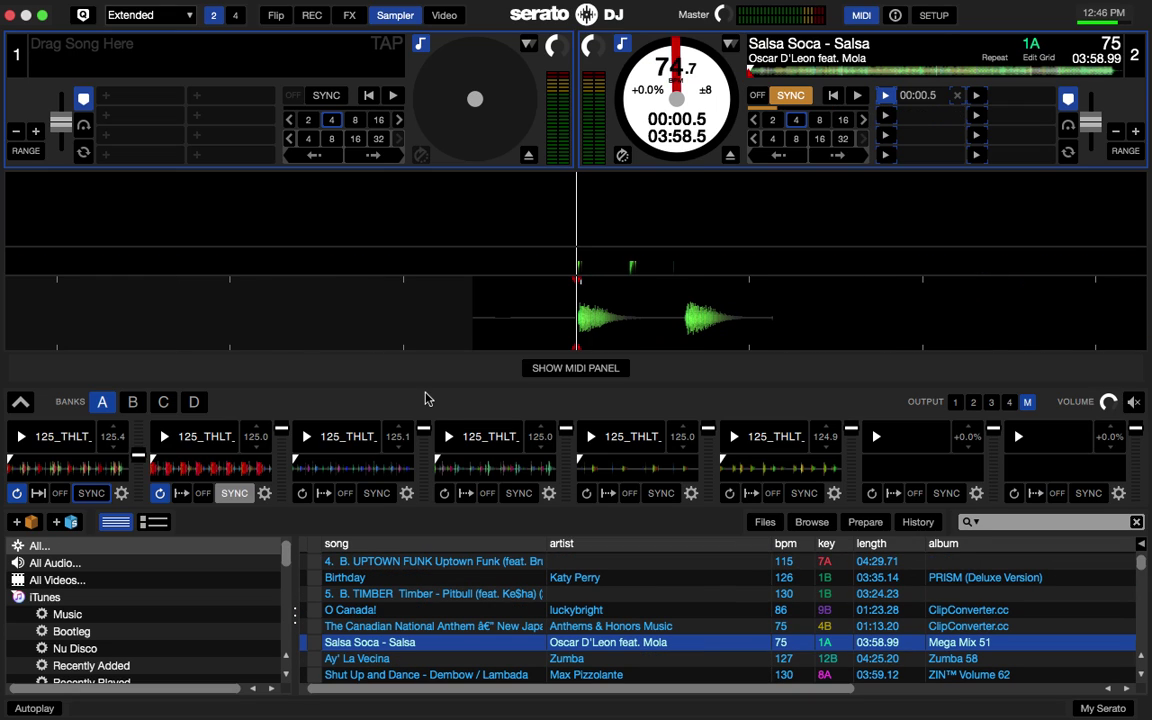
key(Down)
key(Down)
key(Down)
key(Down)
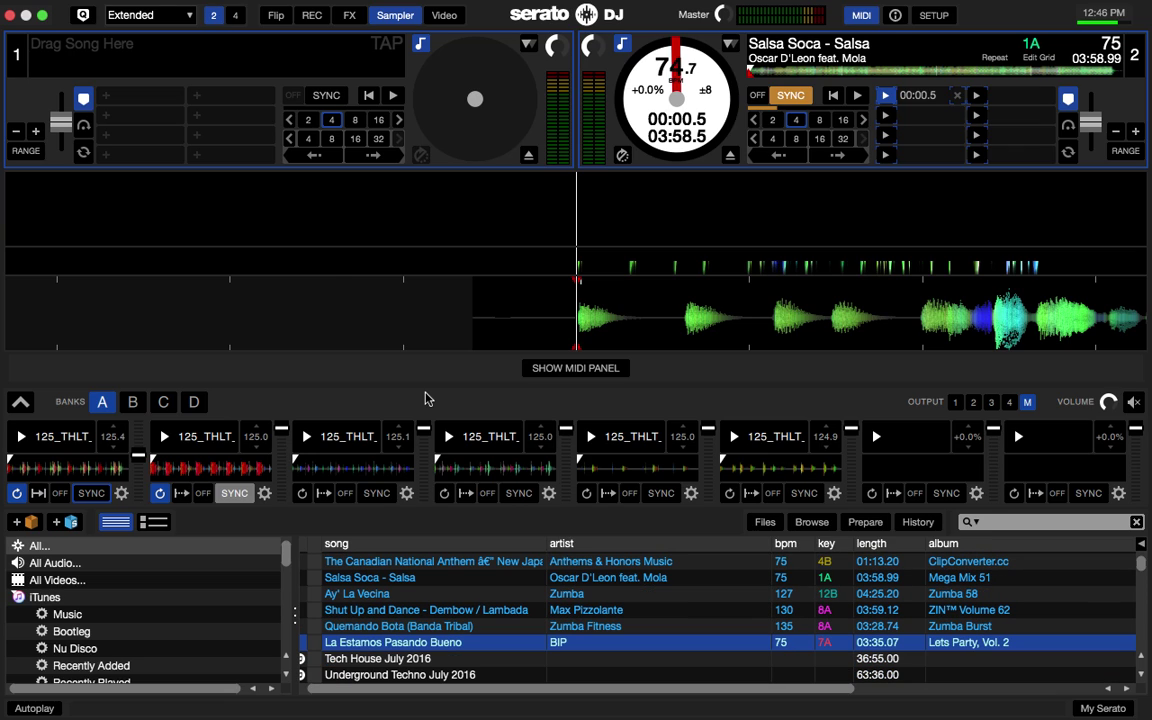
key(shift+Right)
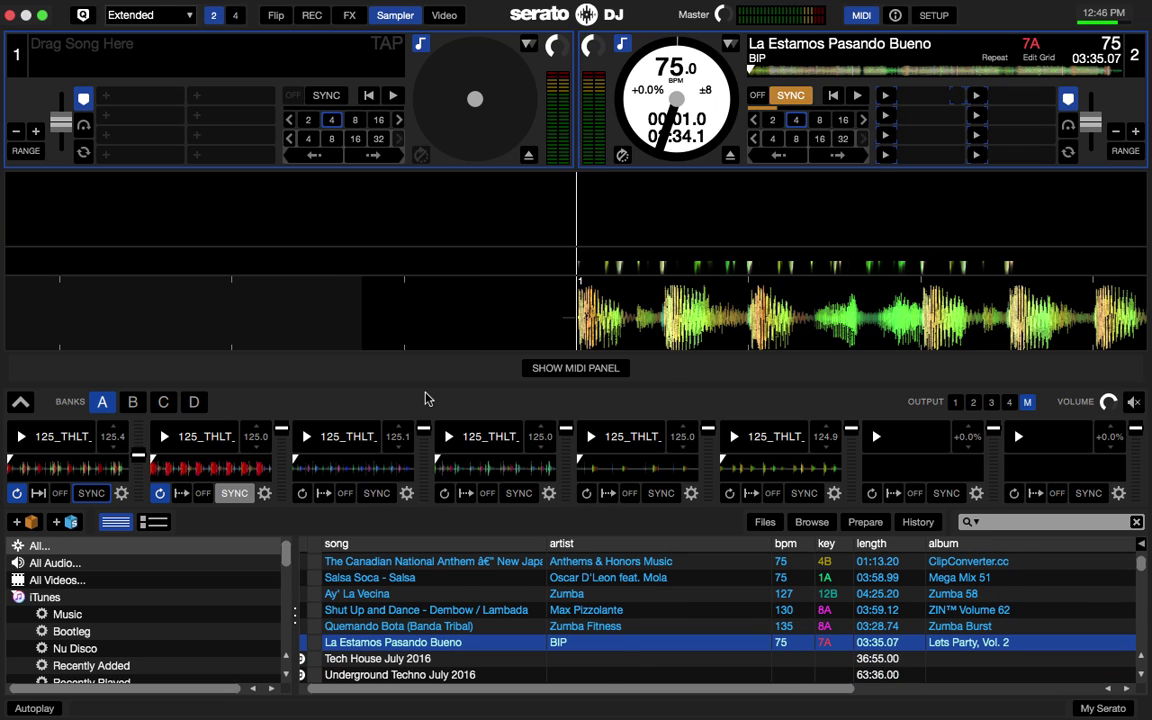
key(Down)
key(Down)
key(Down)
key(Down)
key(Down)
key(Down)
key(shift+Right)
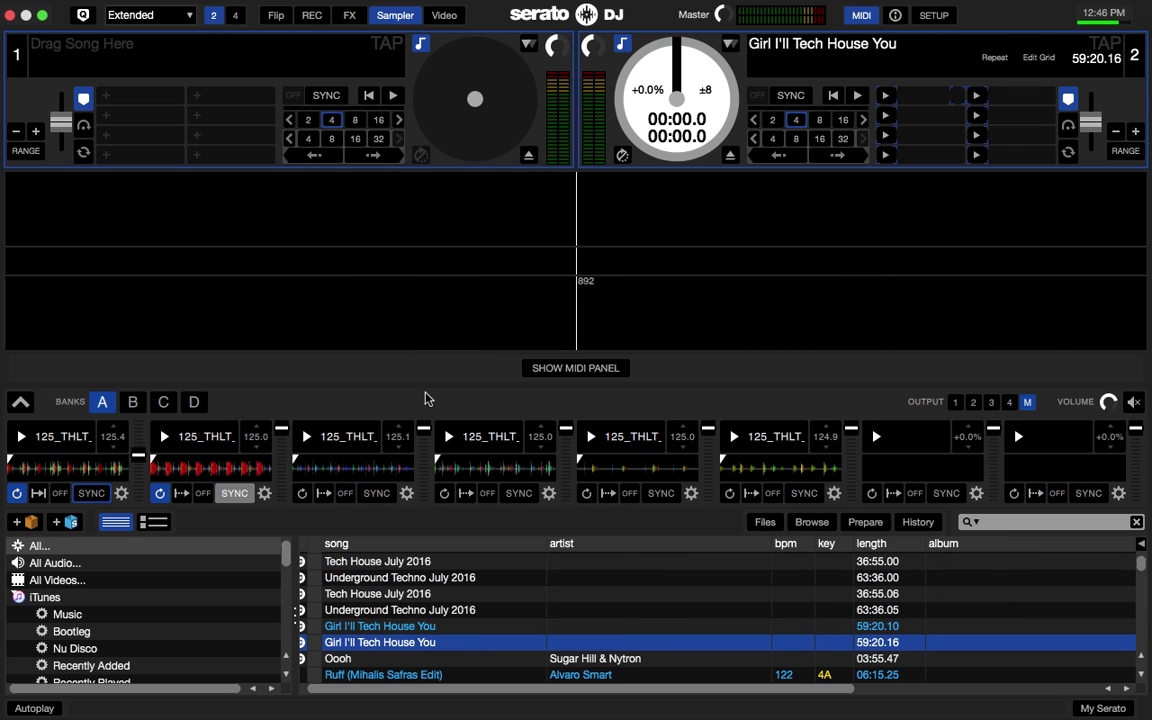
key(Down)
key(Down)
key(Down)
key(Down)
key(Down)
key(shift+Right)
Load Spectrum, Wicked Game and Please Don't Go onto deck 2, ending with X-Pollination [UNRILIS].
key(Down)
key(Down)
key(Down)
key(Down)
key(Down)
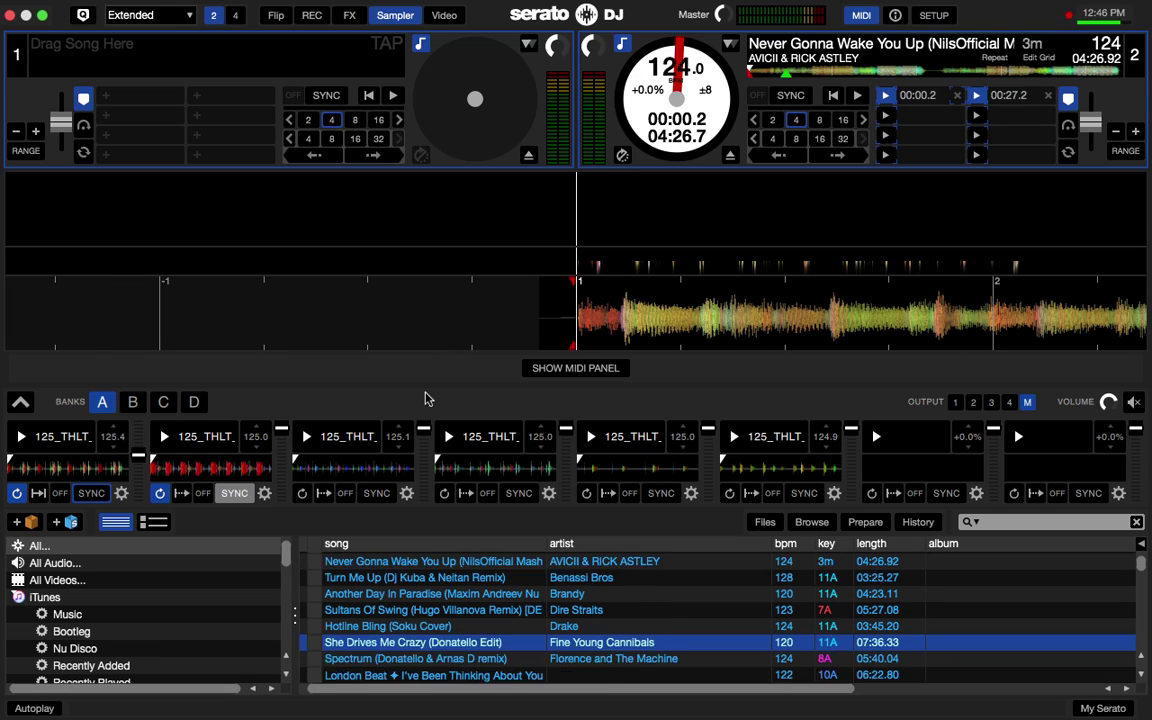
key(Down)
key(shift+Right)
key(Down)
key(Down)
key(Down)
key(Down)
key(shift+Right)
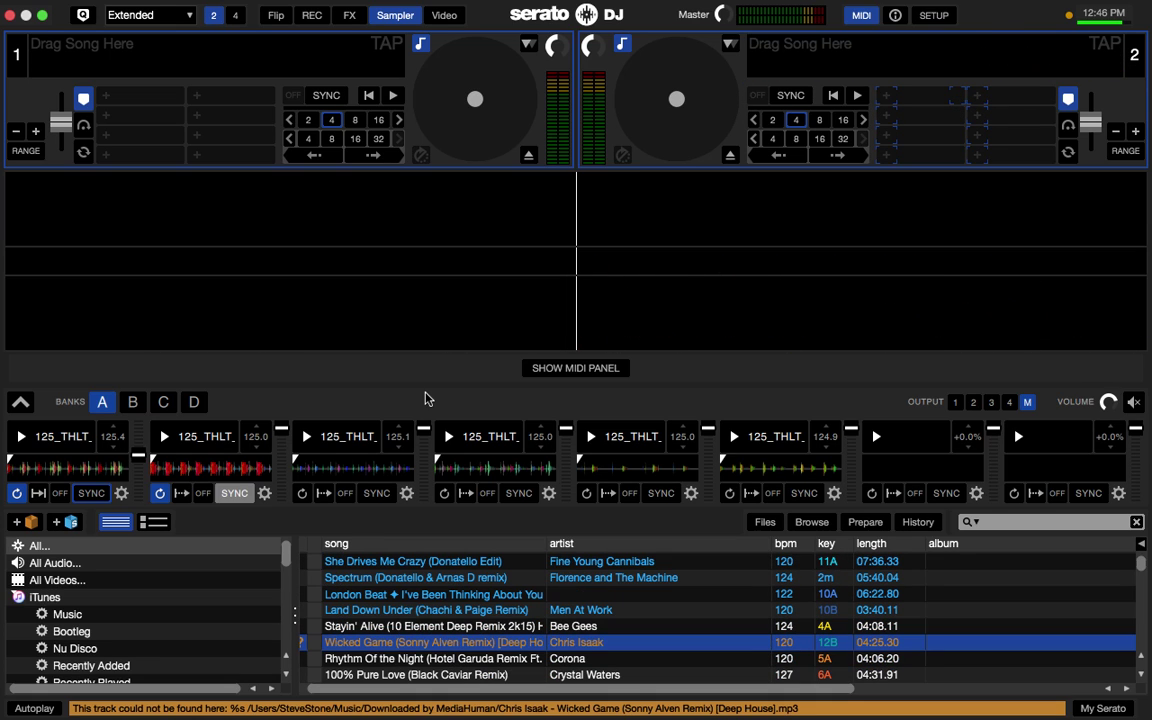
key(Down)
key(Down)
key(Down)
key(Down)
key(Down)
key(Down)
key(shift+Right)
key(Down)
key(Down)
key(Down)
key(Down)
key(Down)
key(Down)
key(Down)
key(Down)
key(shift+Right)
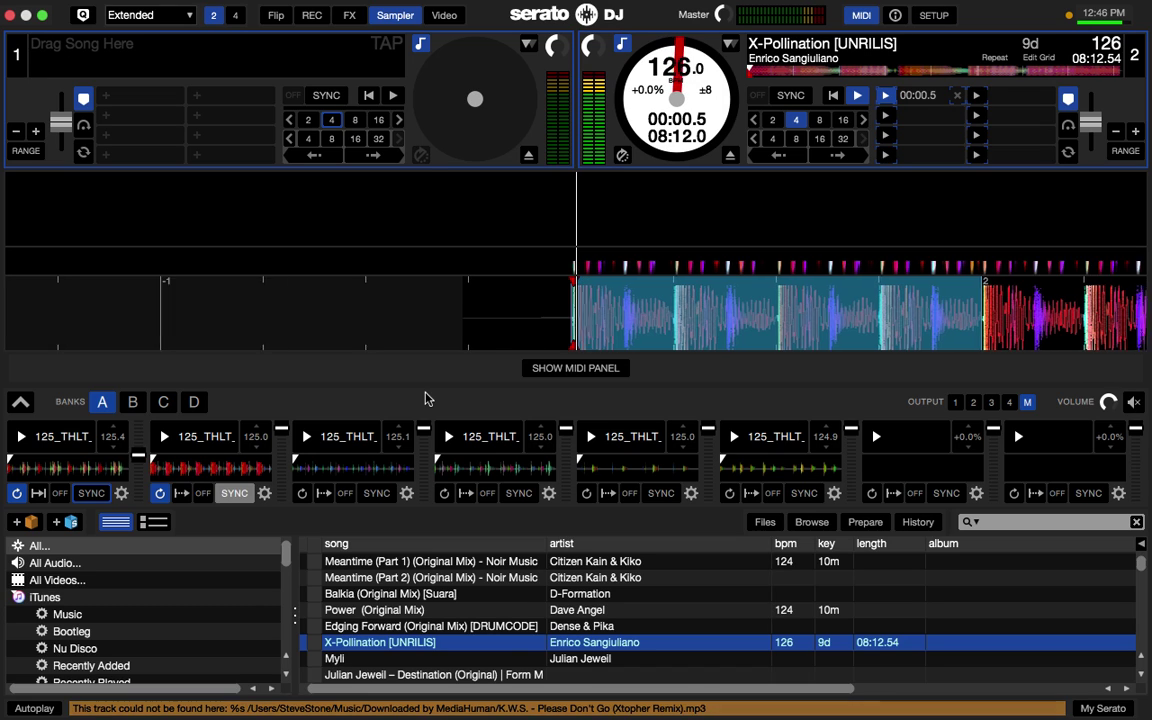
Drag X-Pollination into sampler slot 7 while retriggering deck 2's hot cue.
key(6)
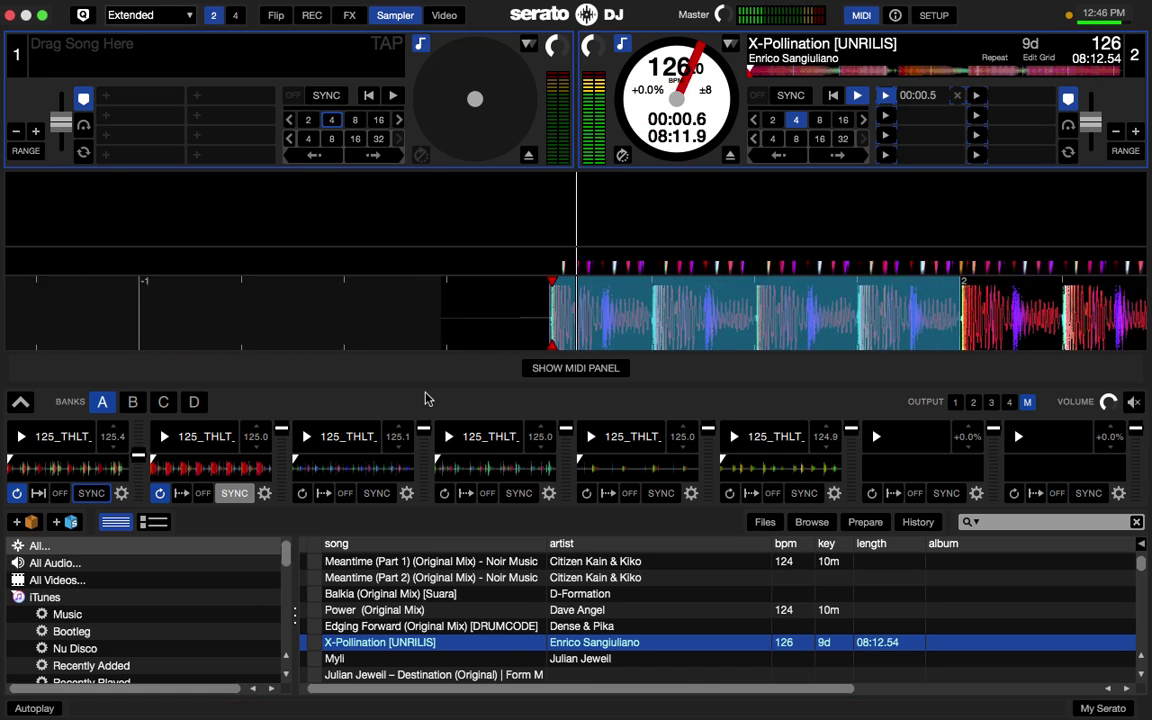
key(6)
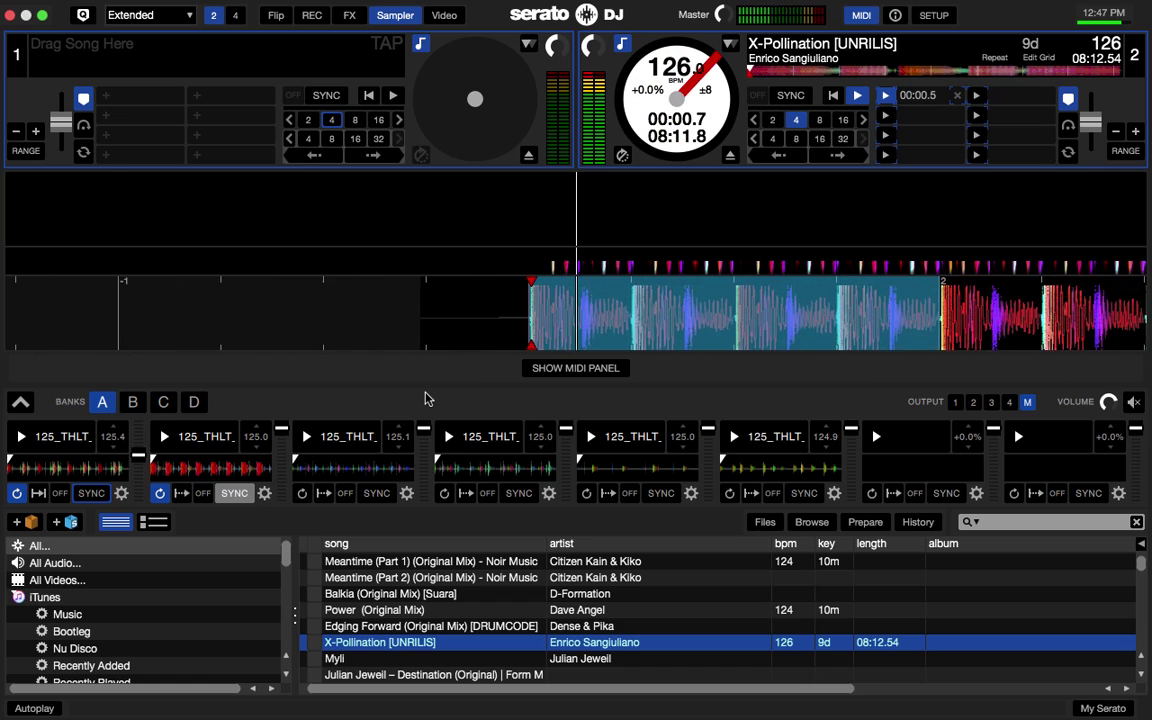
key(6)
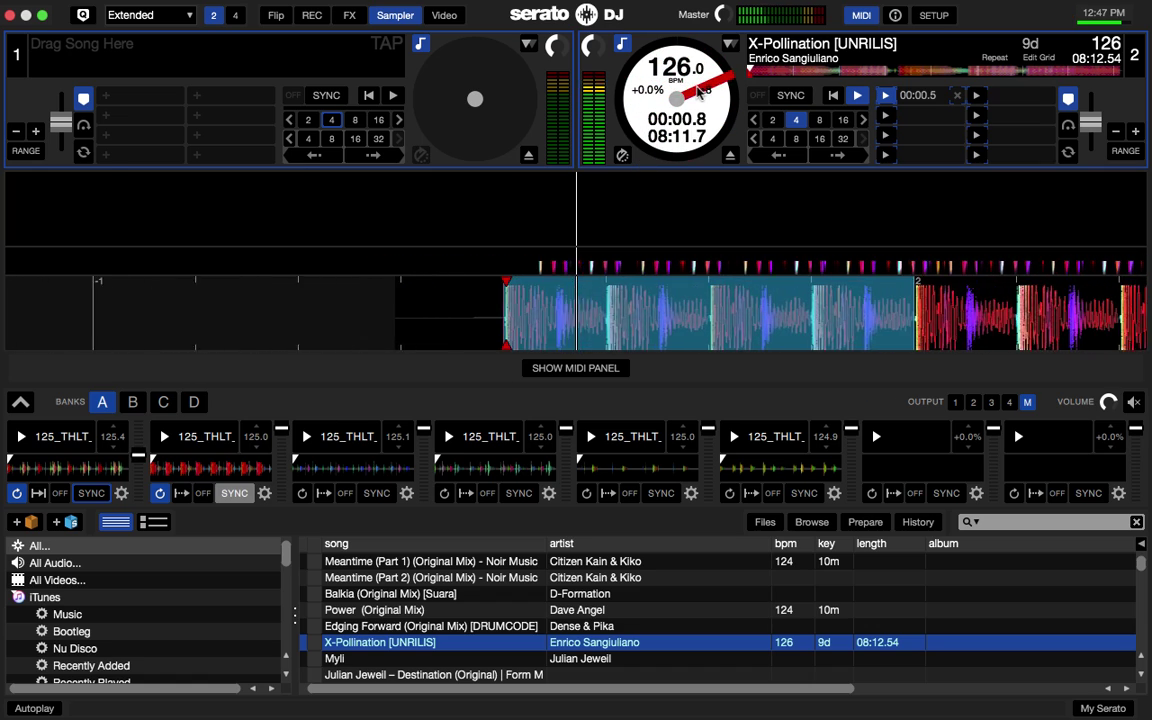
key(6)
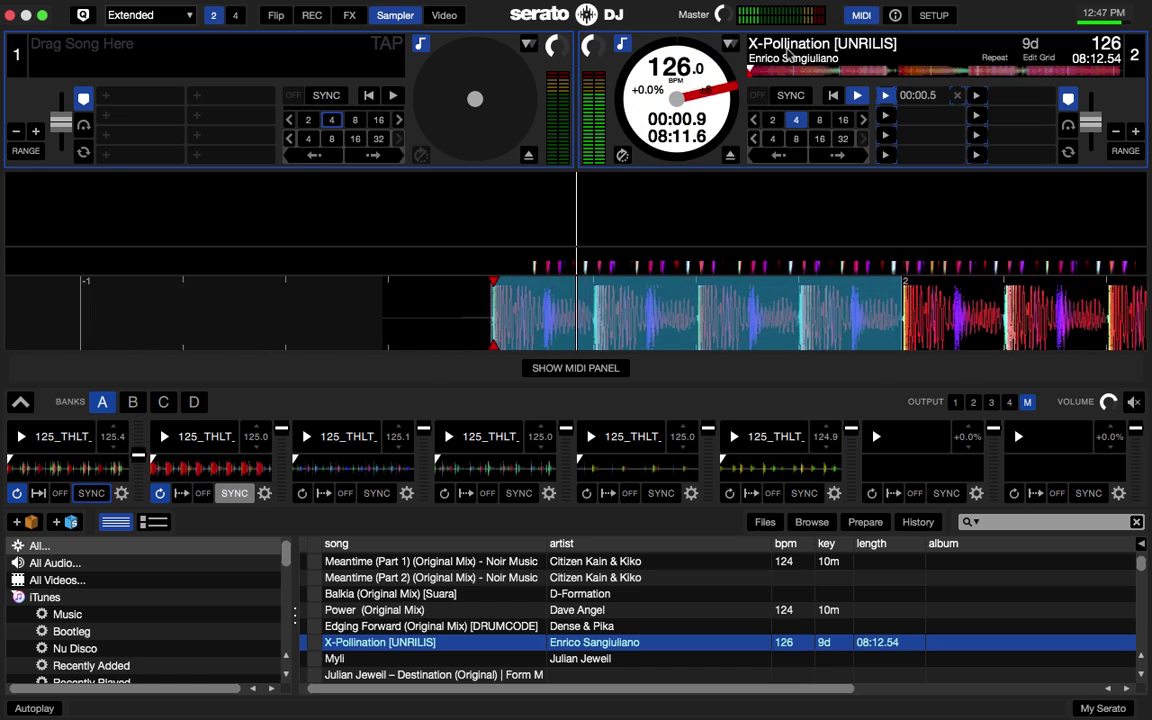
key(6)
drag(902, 420, 905, 456)
Assign the sampler SYNC in MIDI mode, then exit MIDI mapping, while retriggering deck 2's hot cue.
key(6)
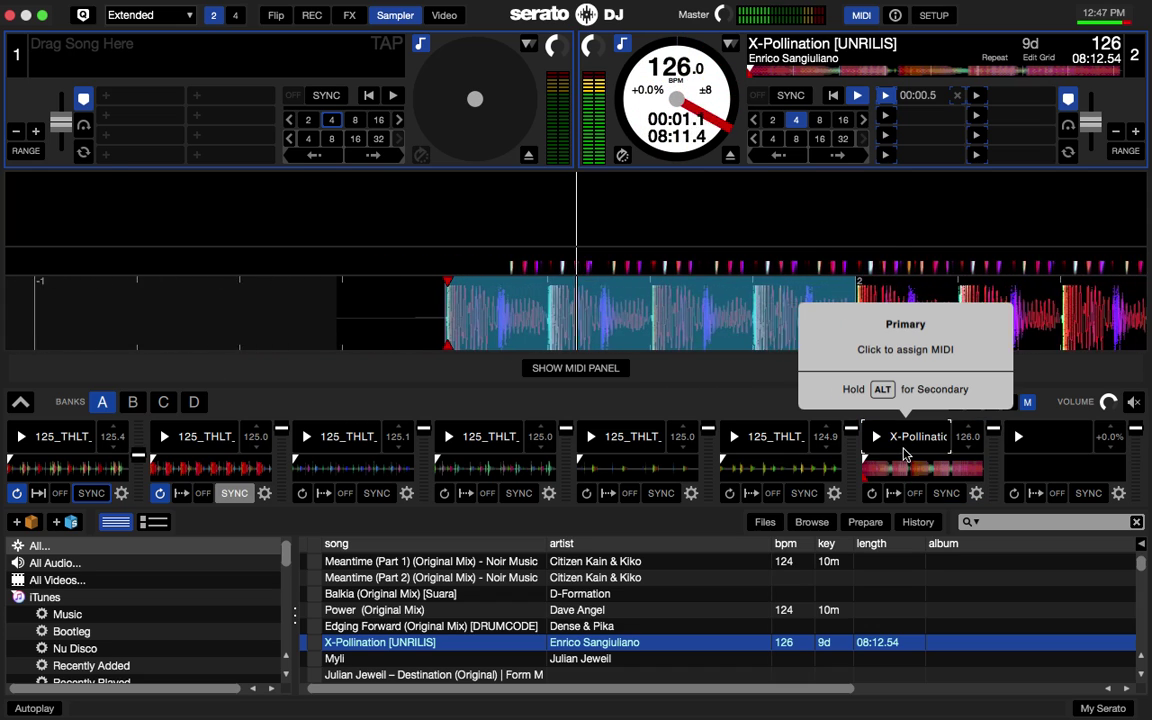
key(6)
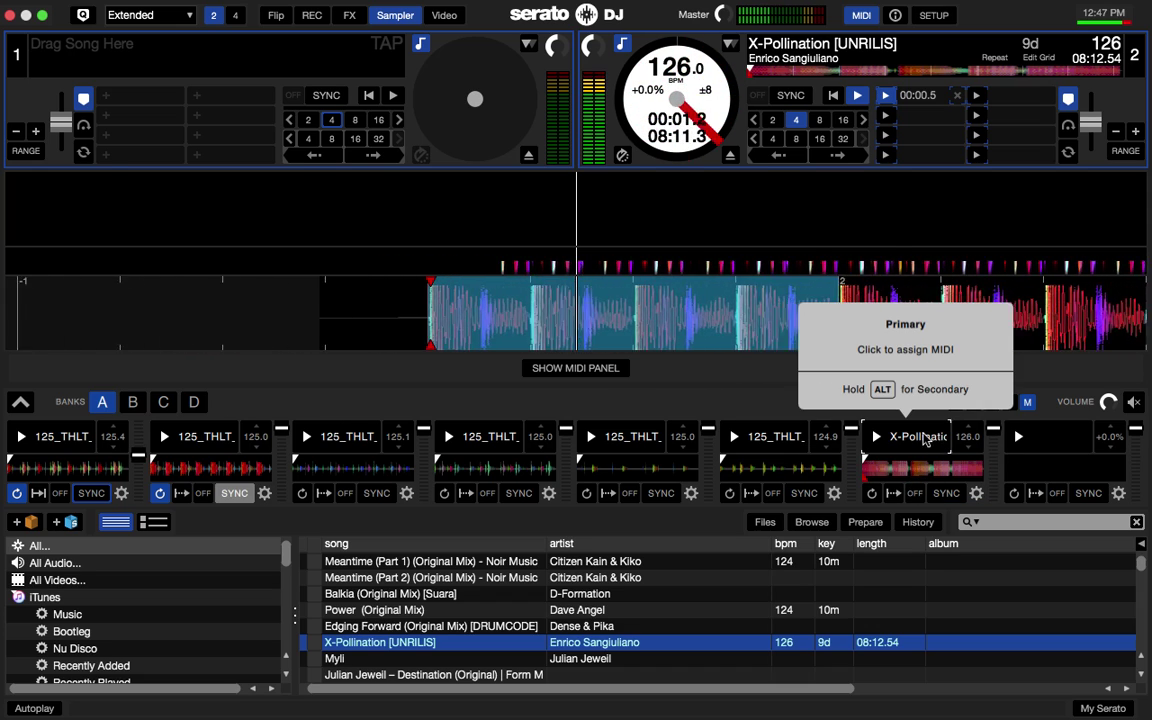
key(6)
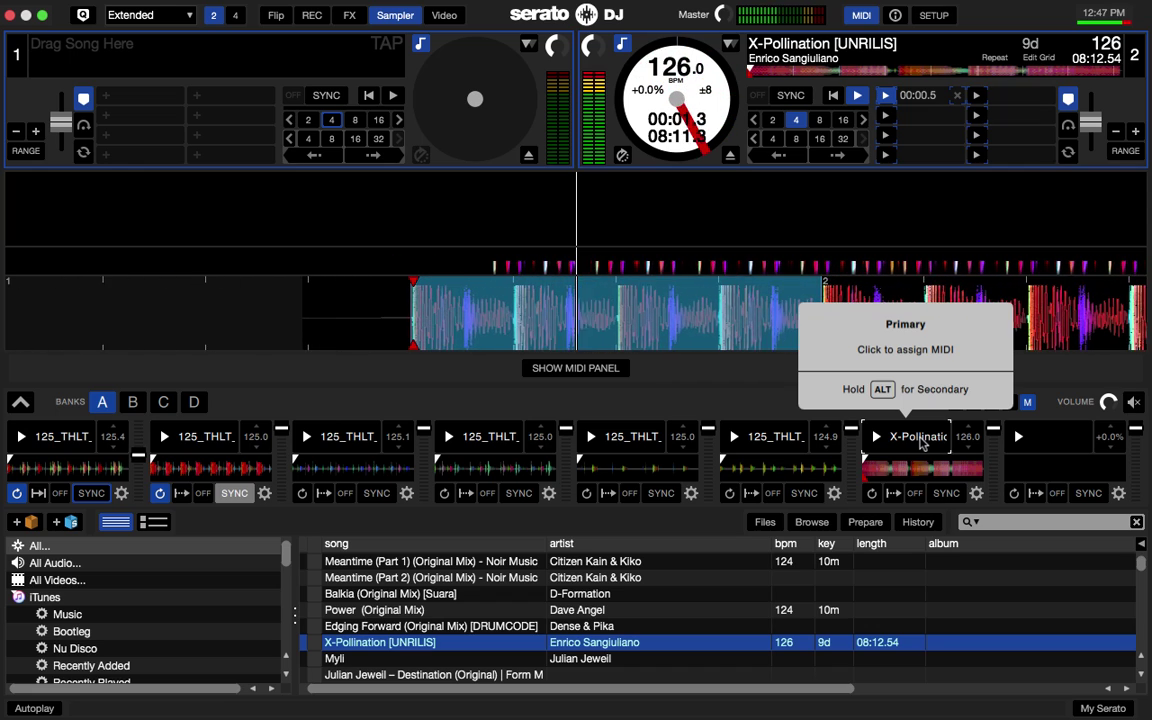
key(6)
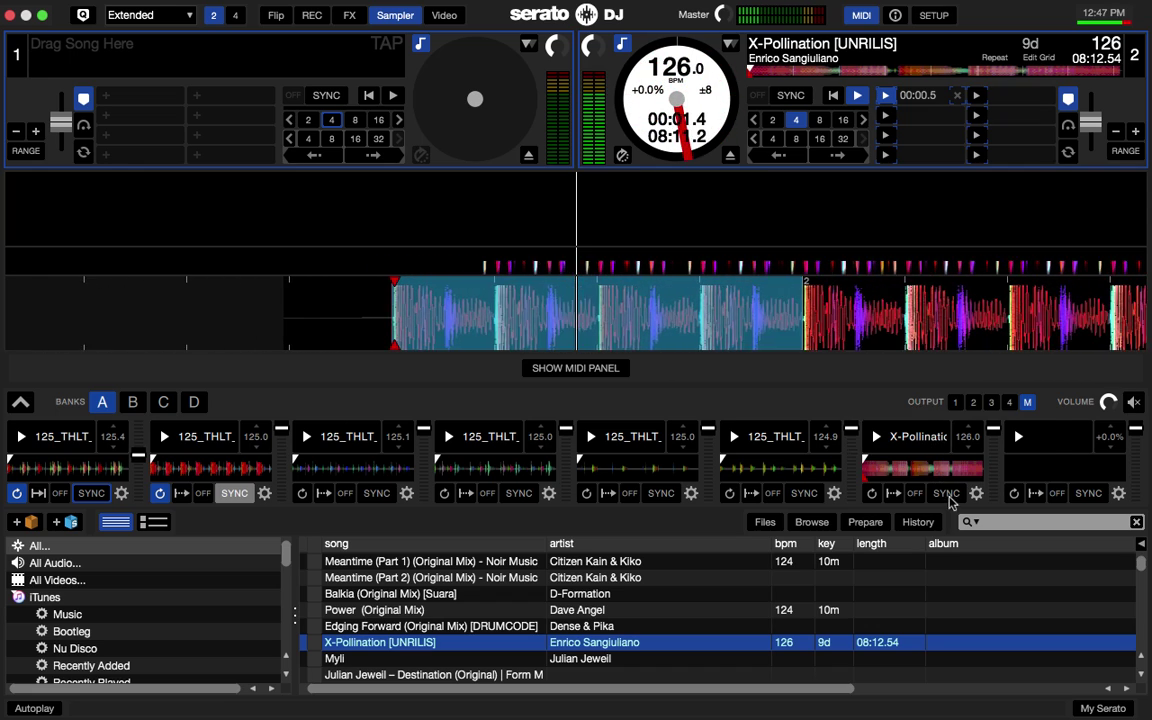
key(6)
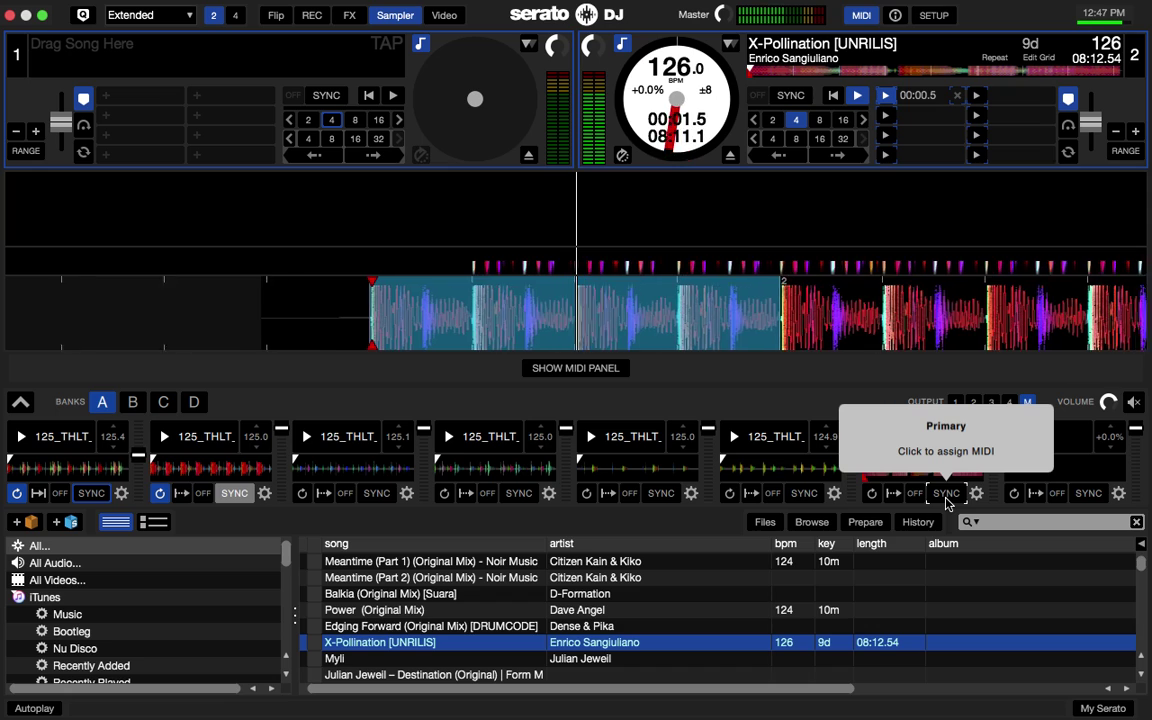
click(946, 496)
key(6)
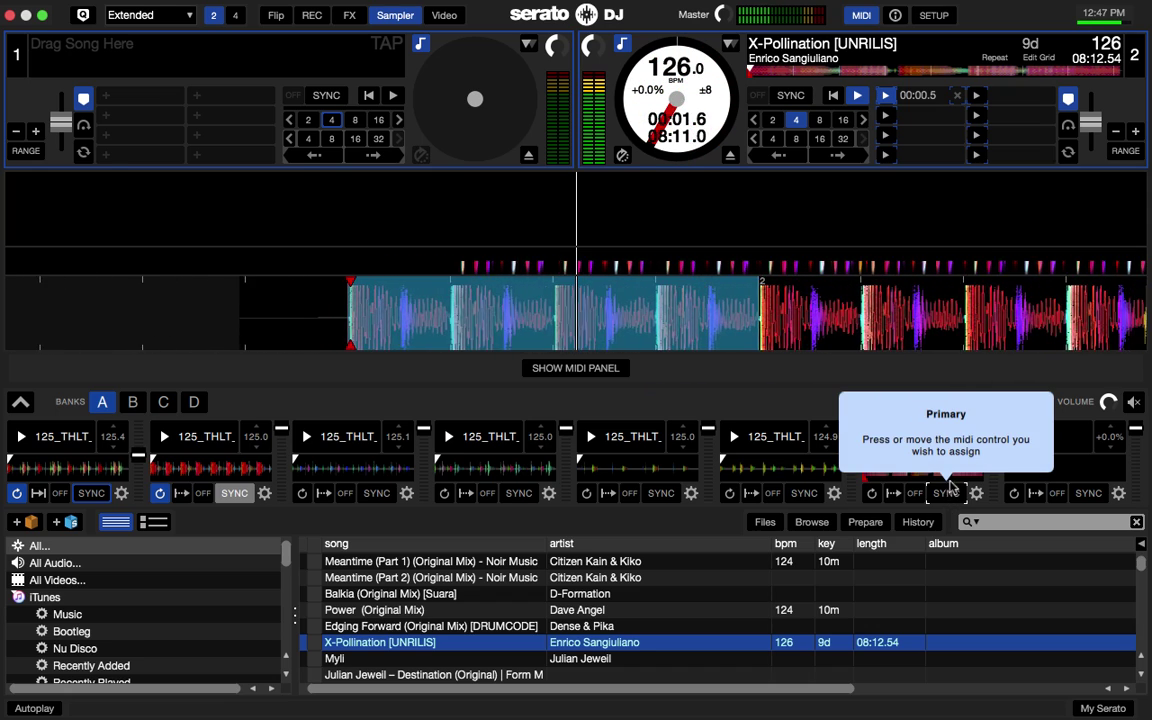
key(6)
click(861, 16)
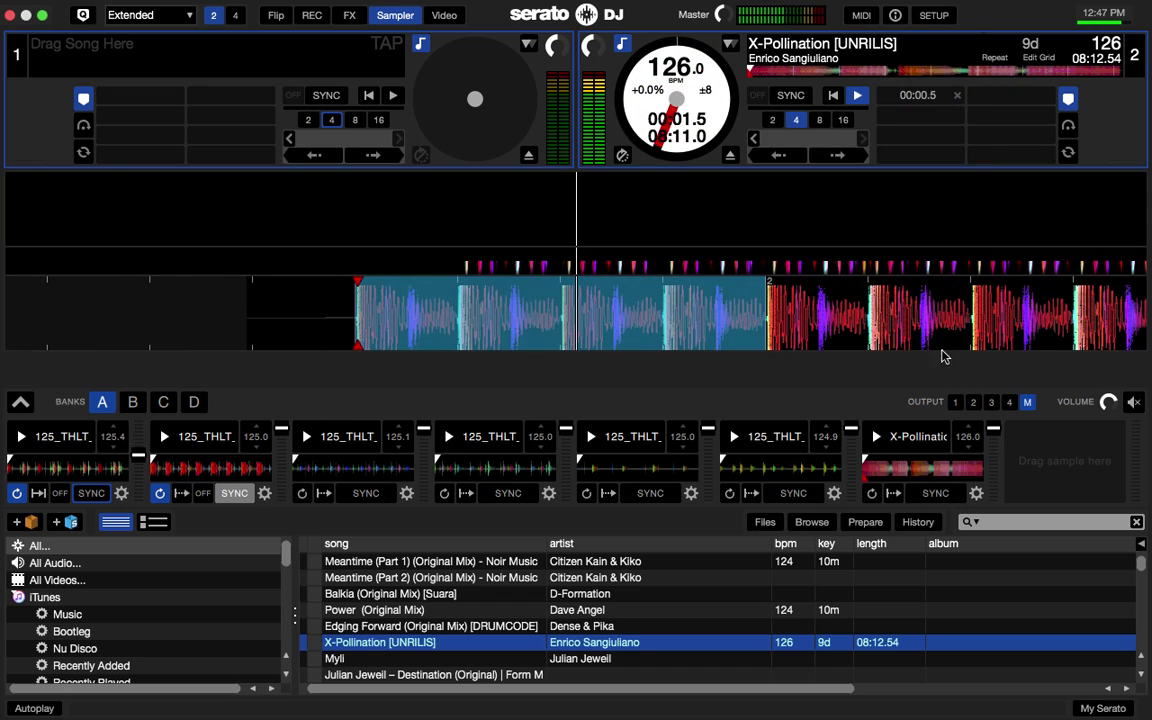
Sync the X-Pollination sample in slot 7 to master tempo and play sampler slot 4.
key(6)
click(938, 465)
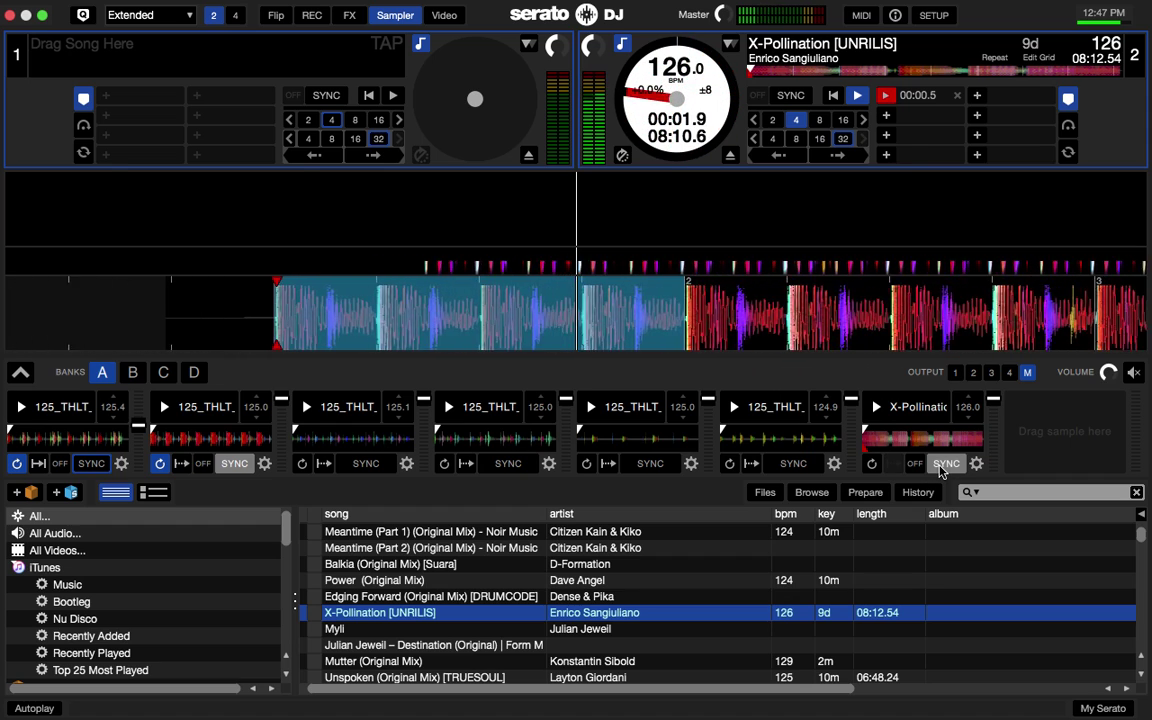
key(6)
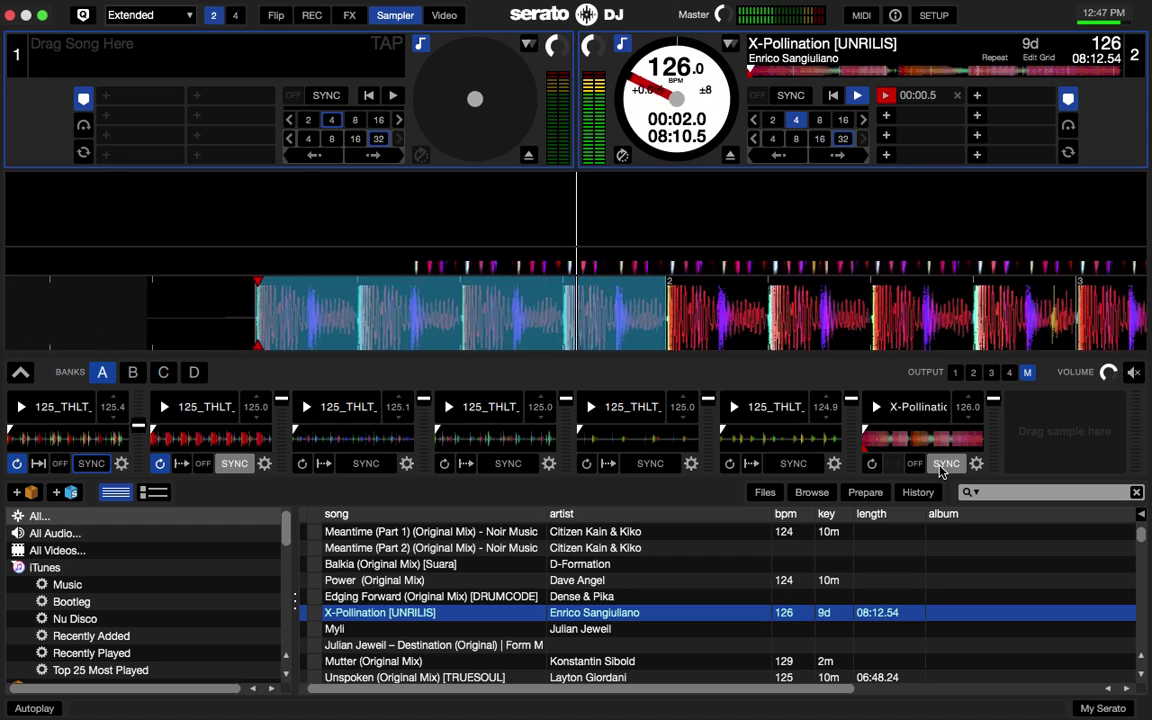
key(6)
key(ctrl+4)
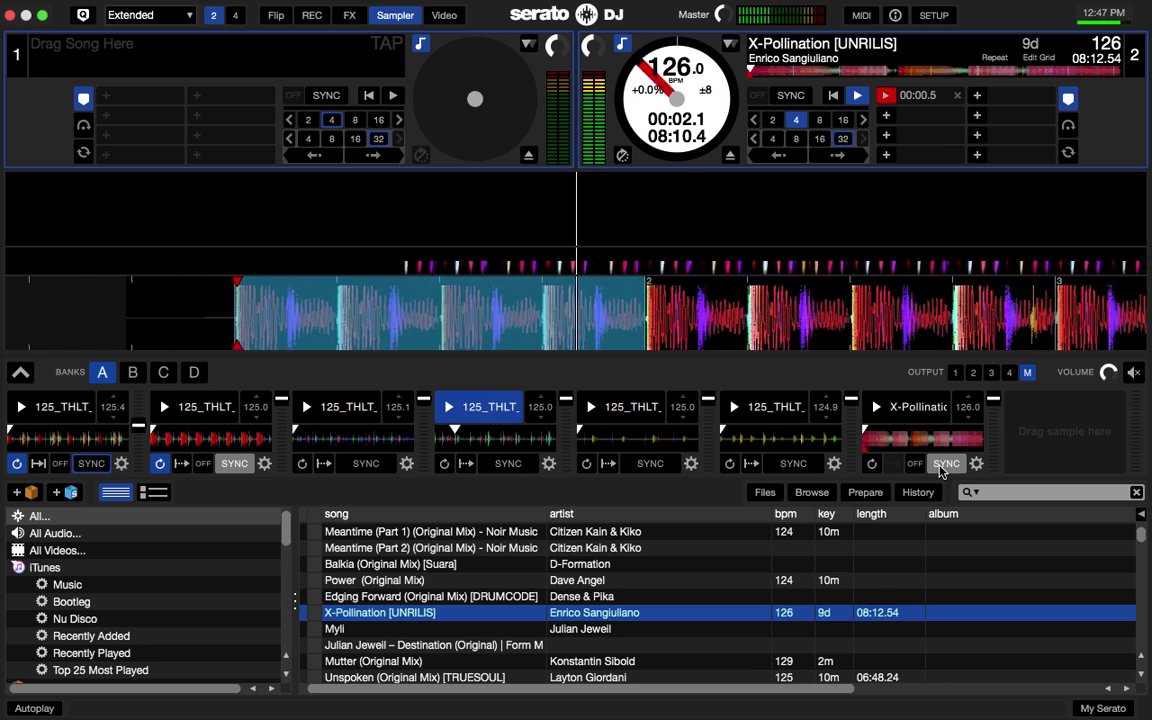
Start the X-Pollination sample while repeatedly retriggering deck 2's hot cue at 00:00.5.
key(6)
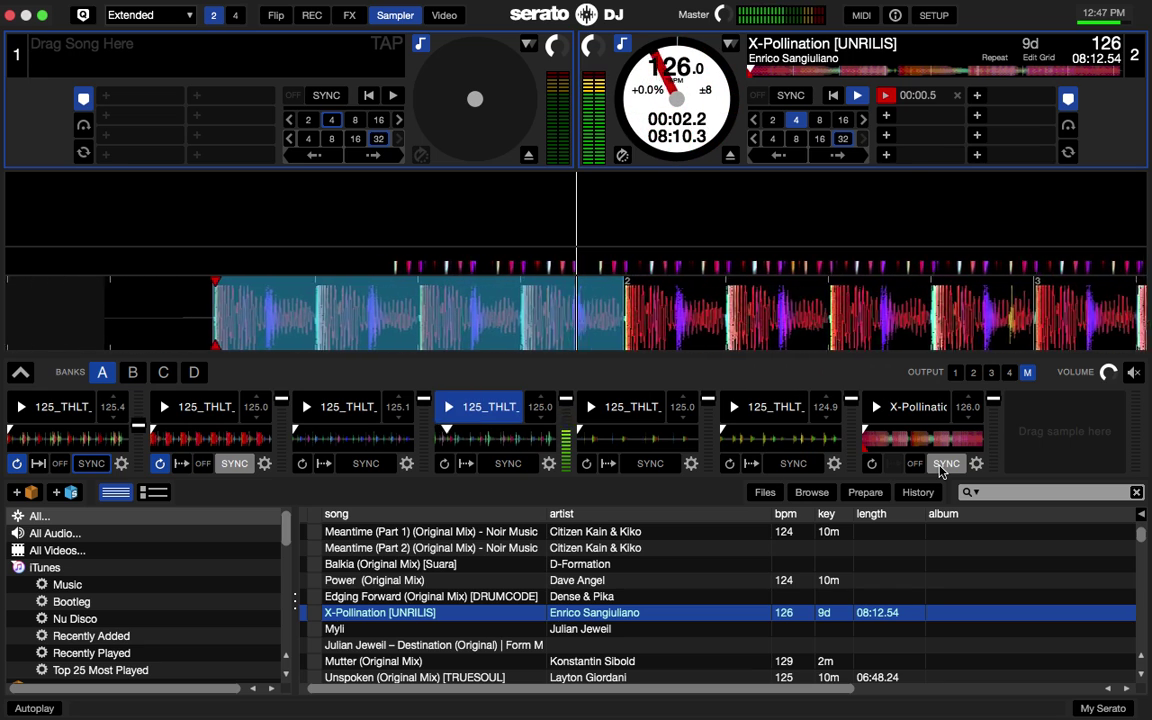
key(6)
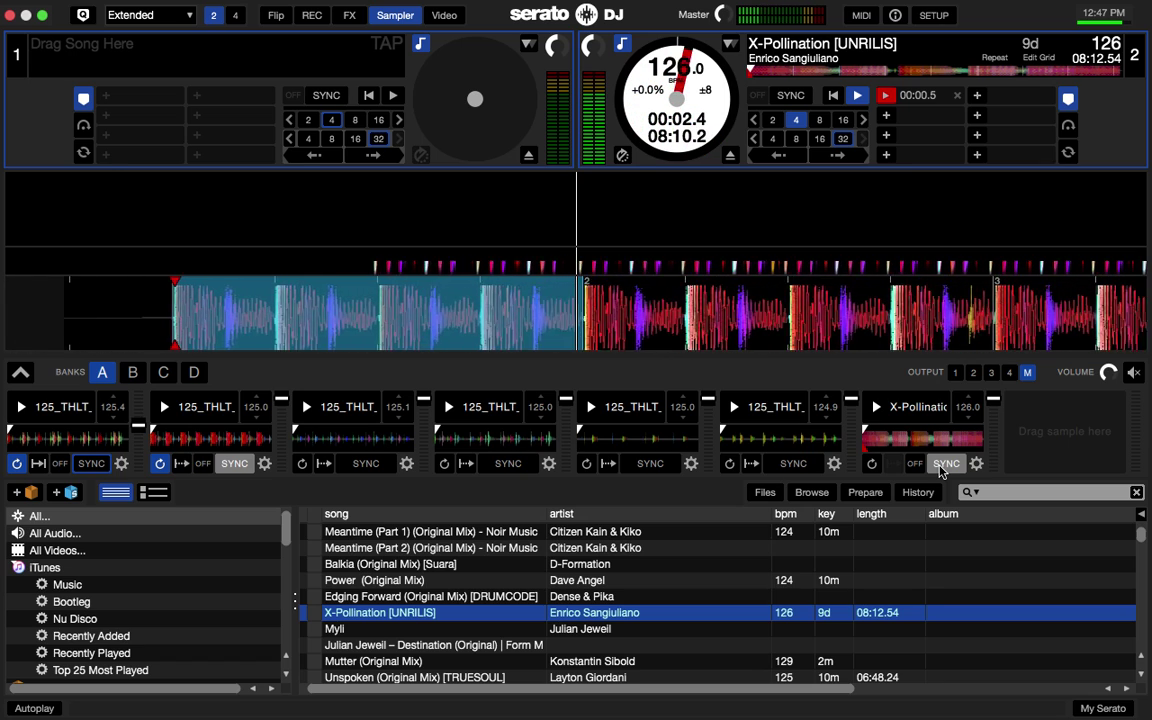
key(6)
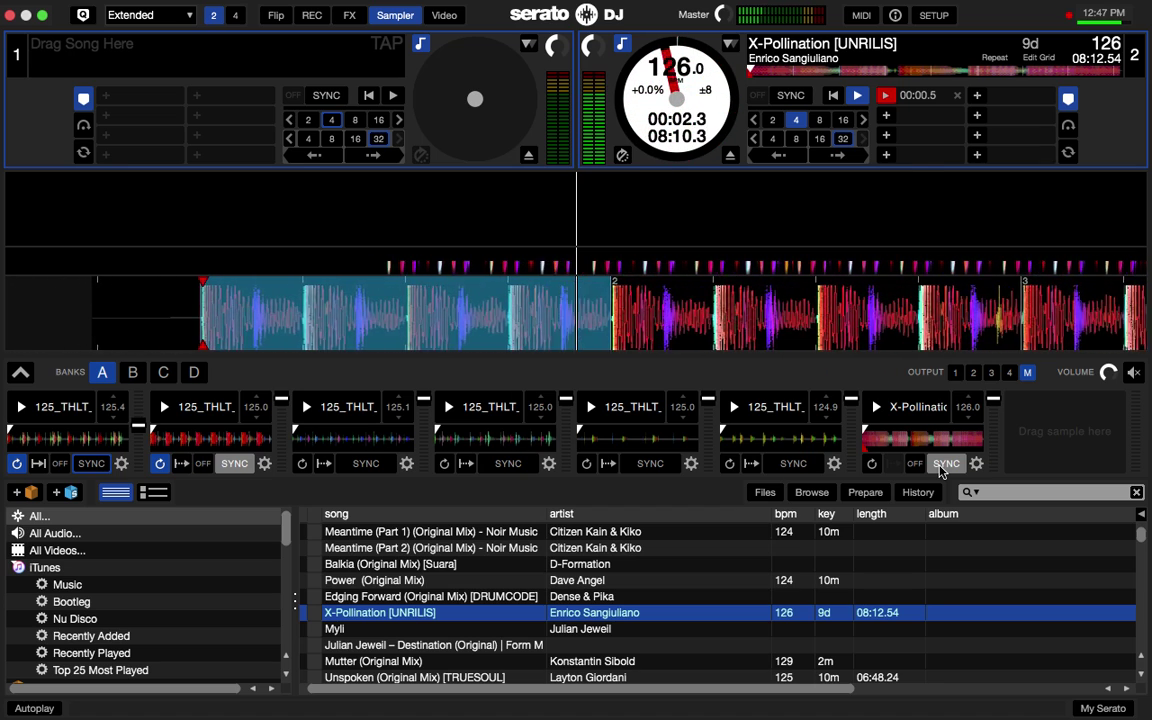
key(6)
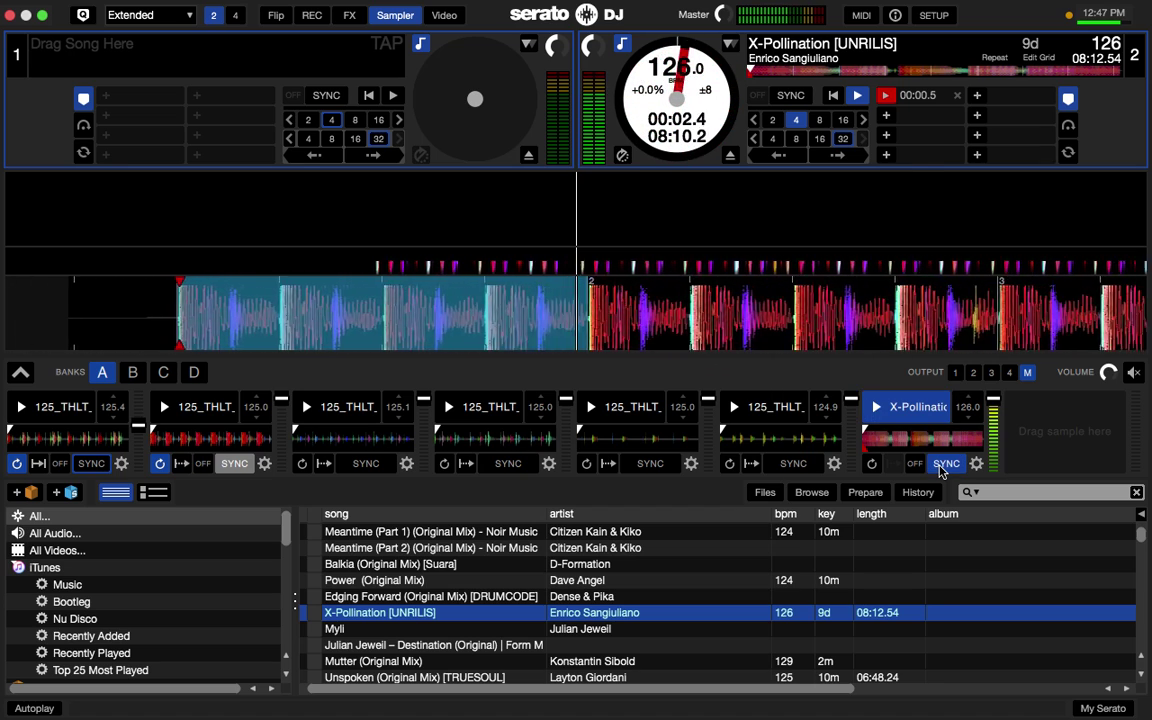
key(6)
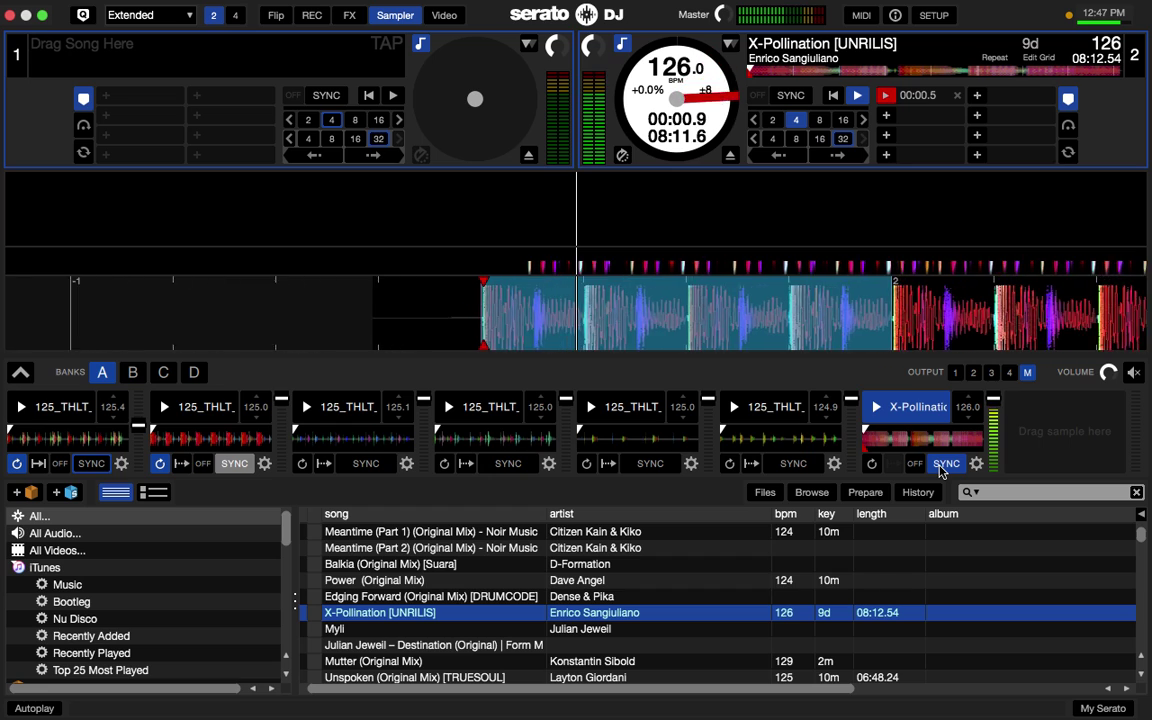
key(6)
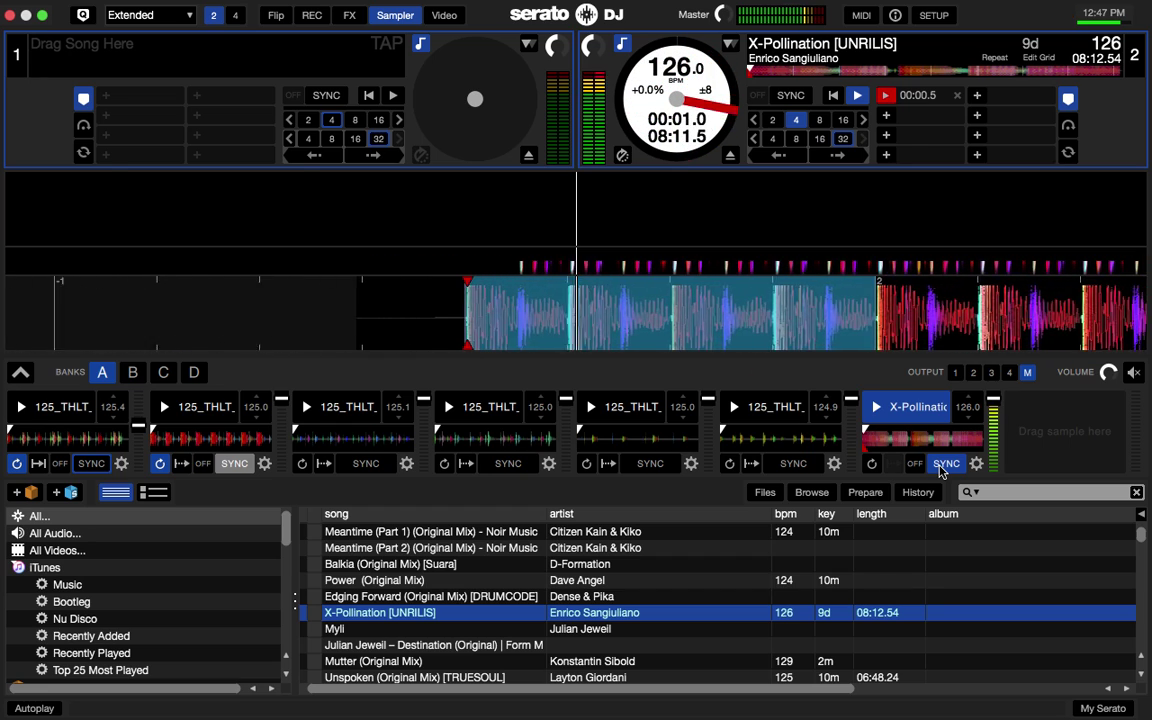
key(6)
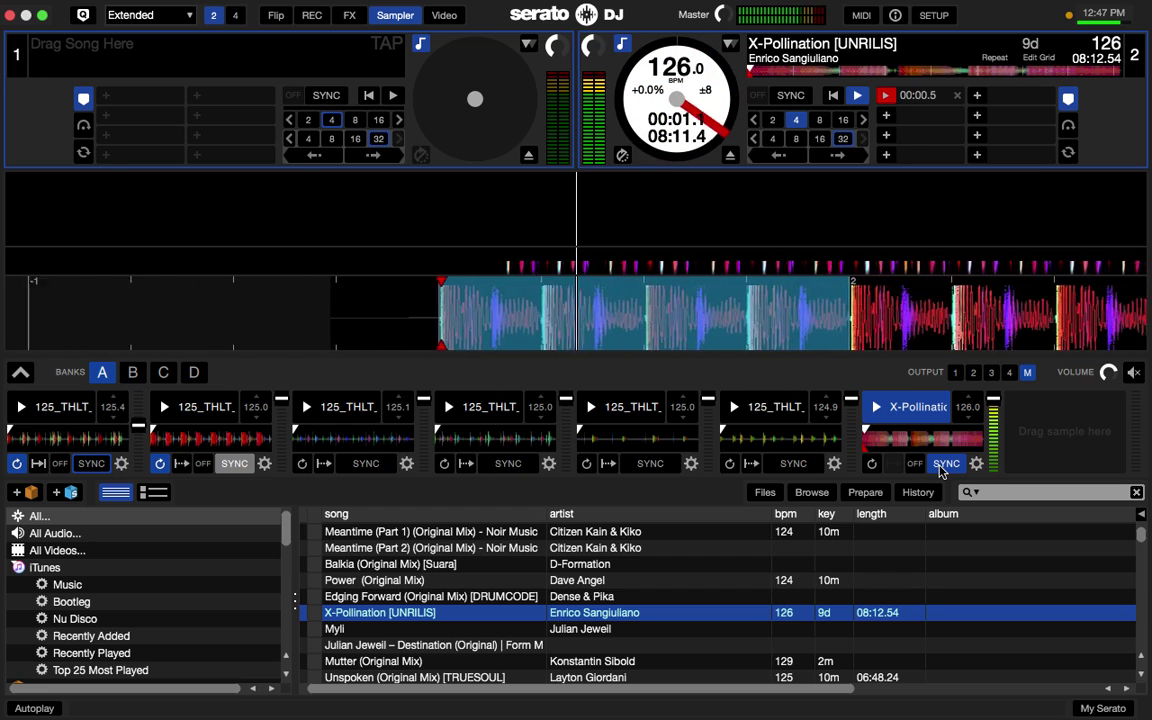
key(6)
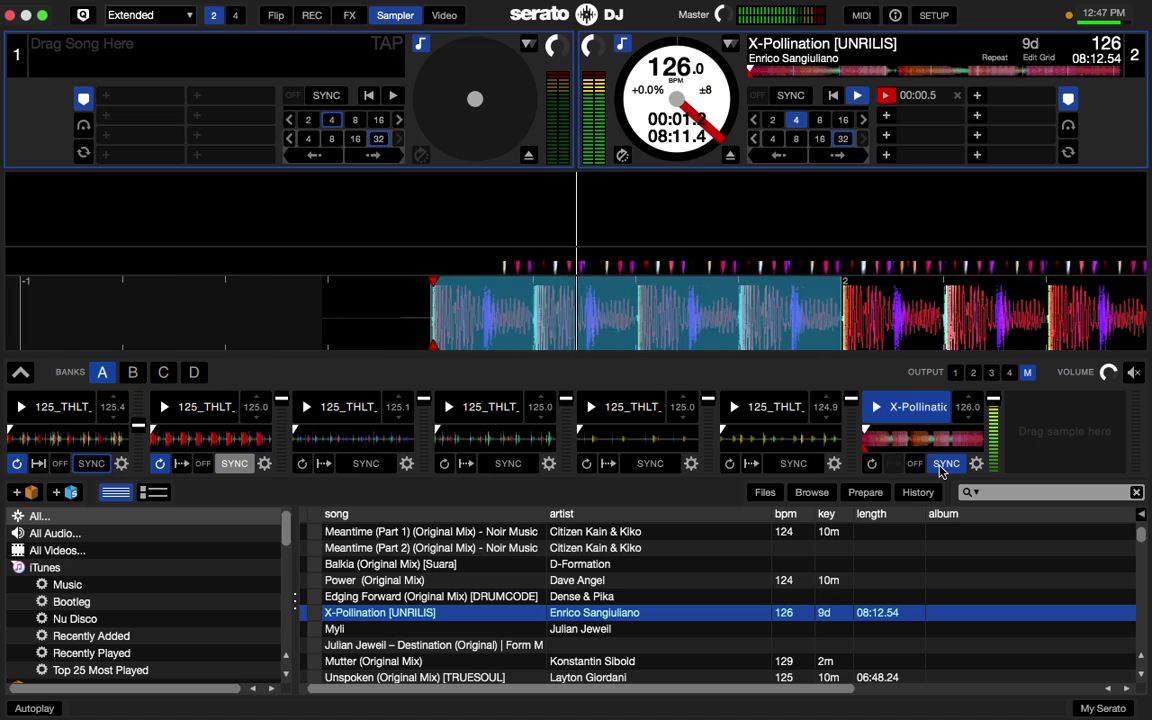
key(6)
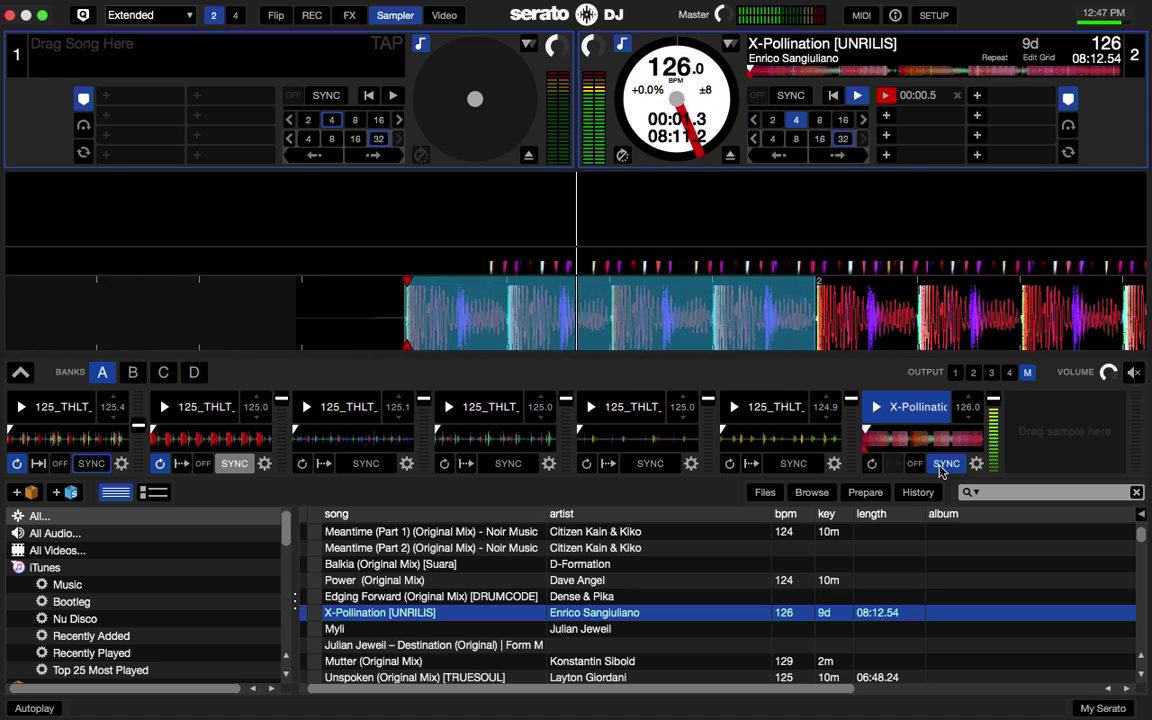
key(6)
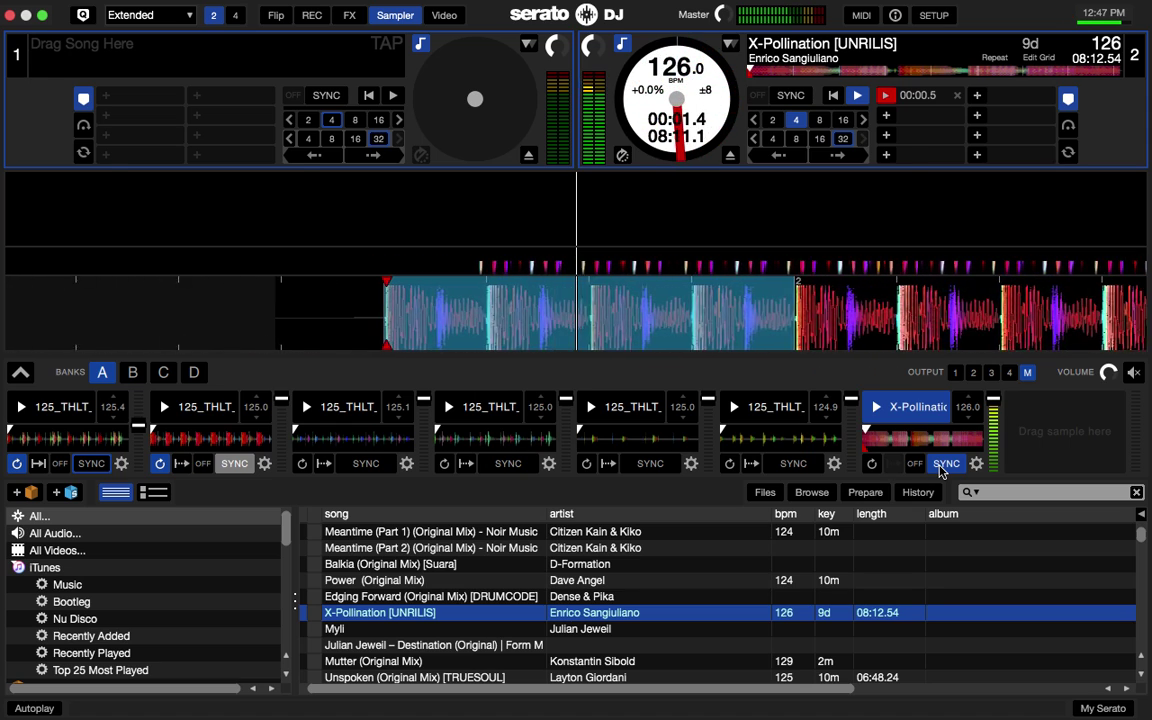
key(6)
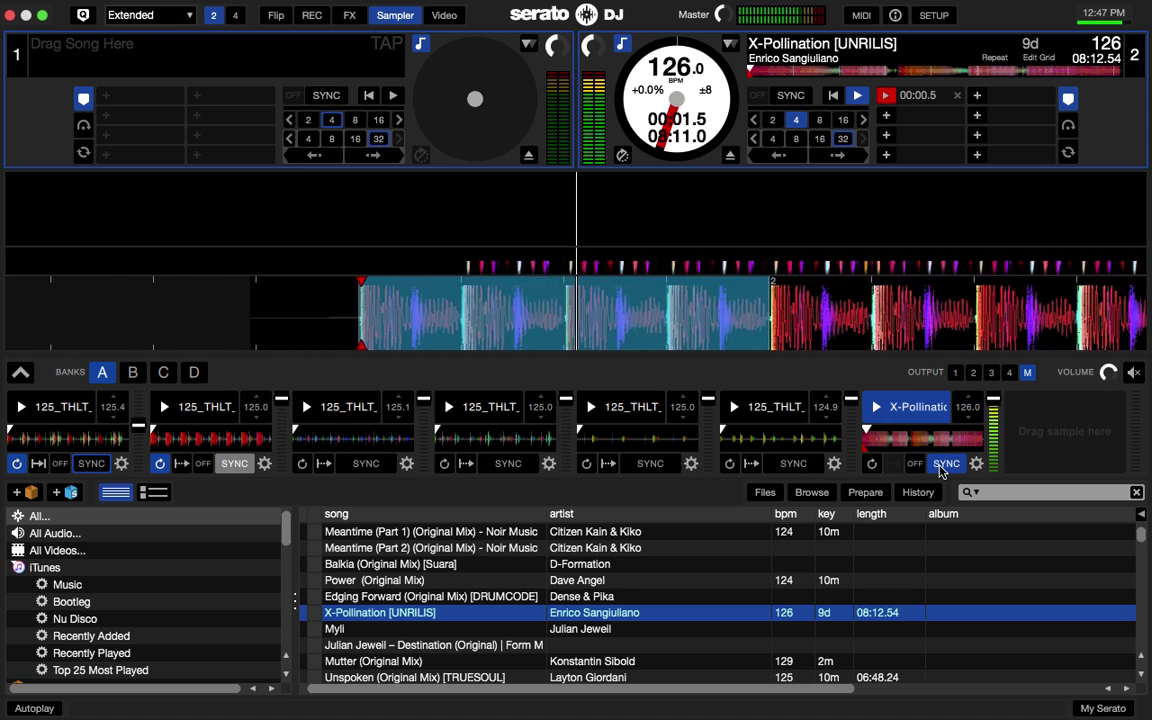
key(6)
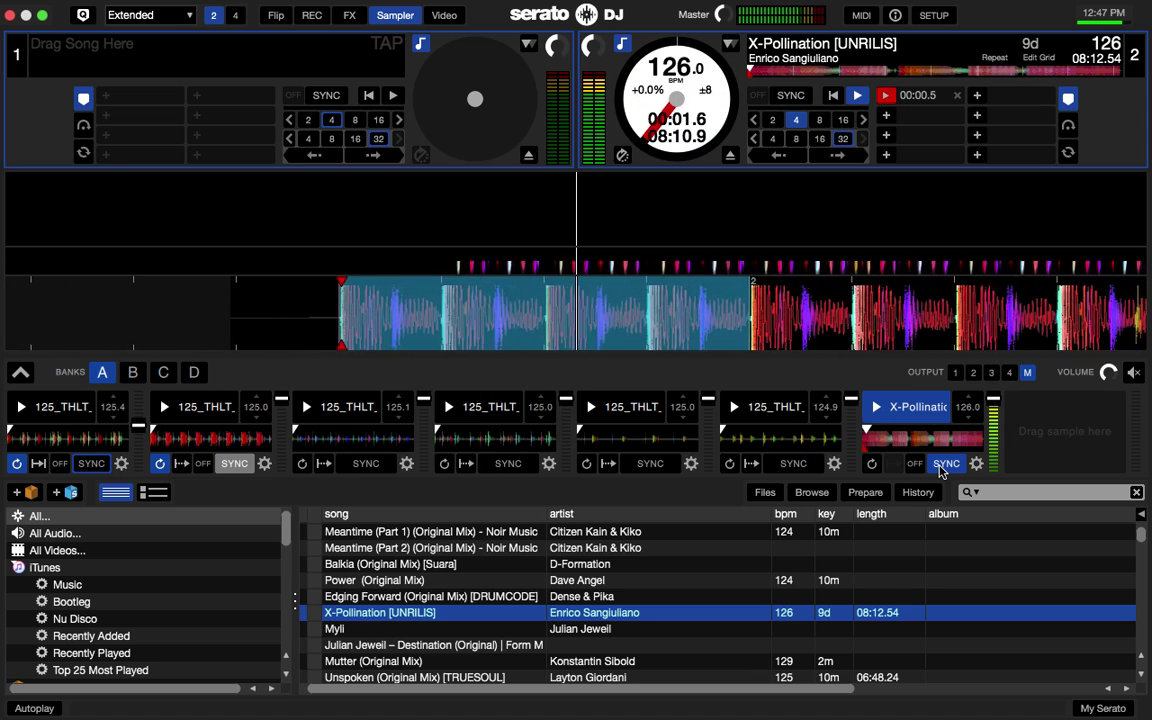
key(6)
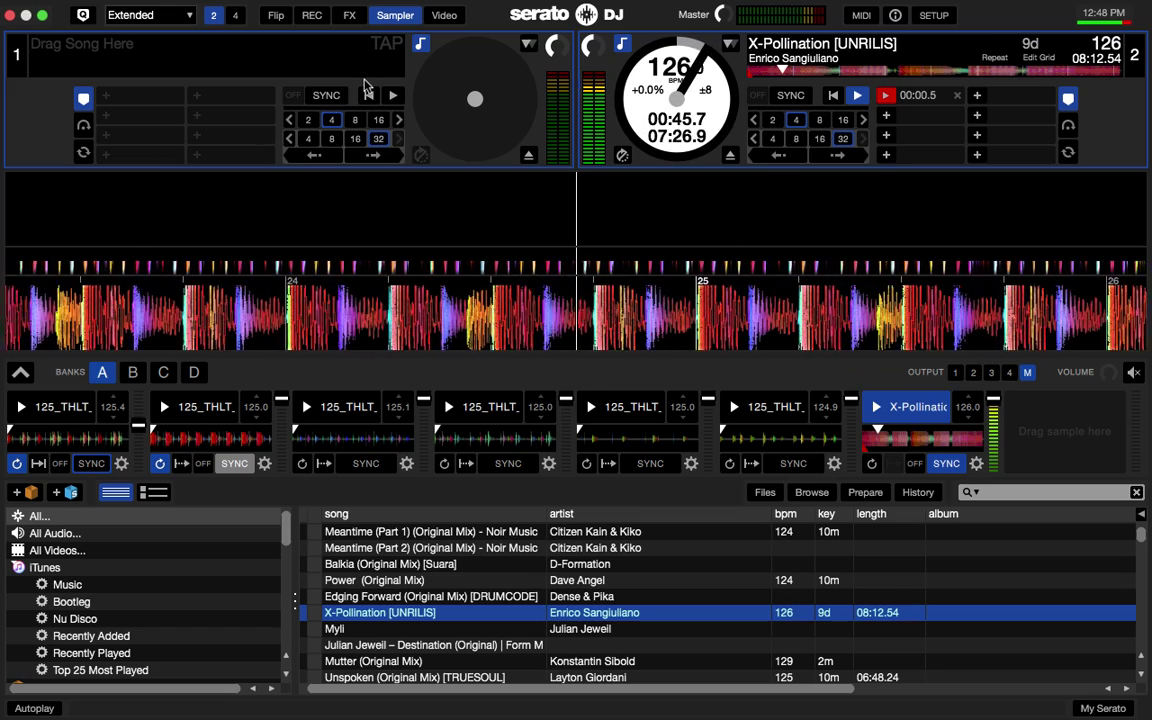
Hide the sampler bank, stop deck 2 at 01:05.6, and take Serato DJ out of full screen.
click(407, 24)
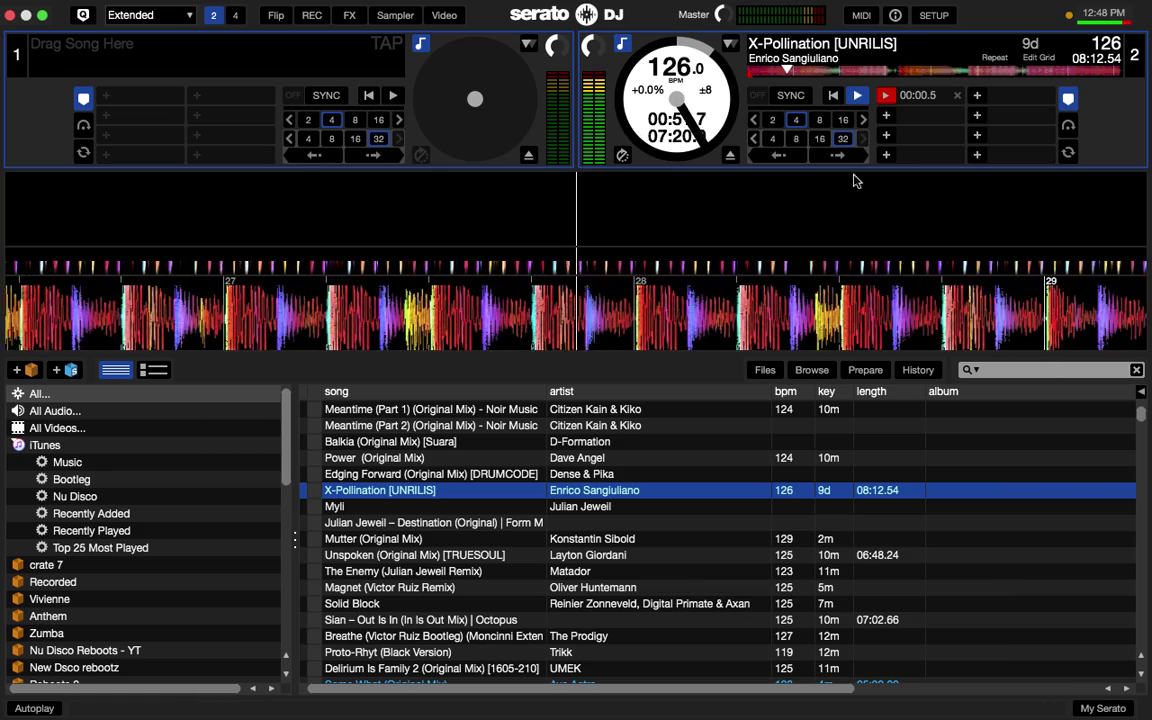
scroll(228, 474, down, 5)
scroll(228, 474, down, 10)
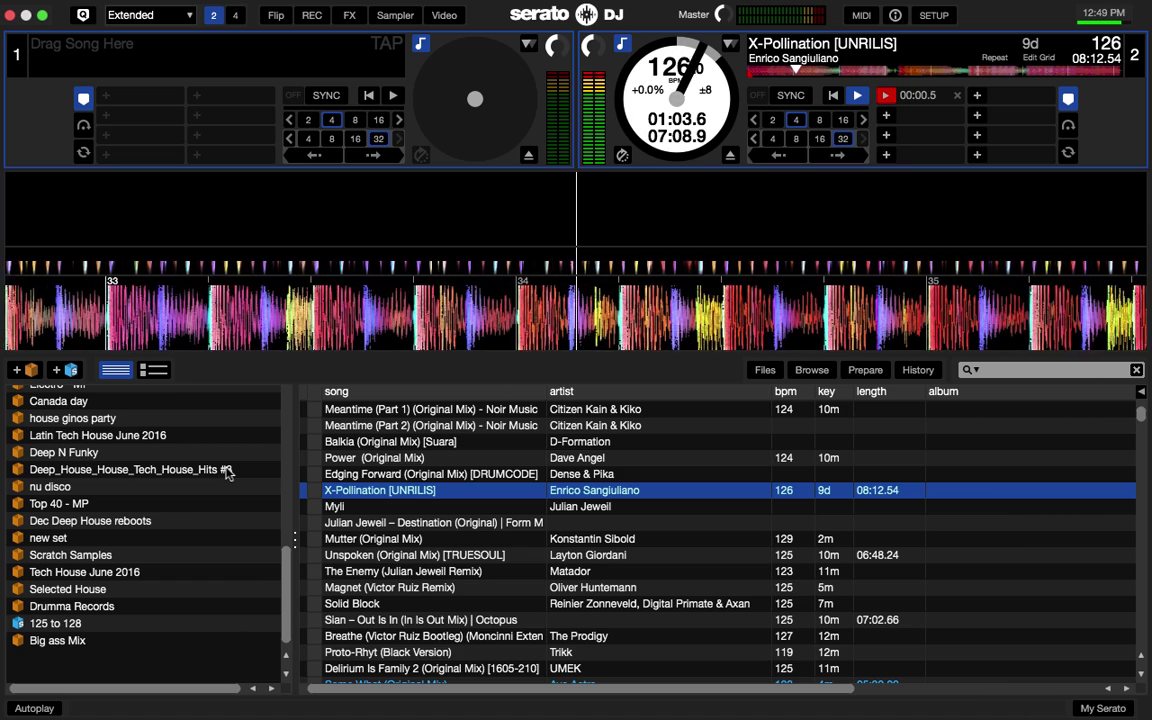
key(space)
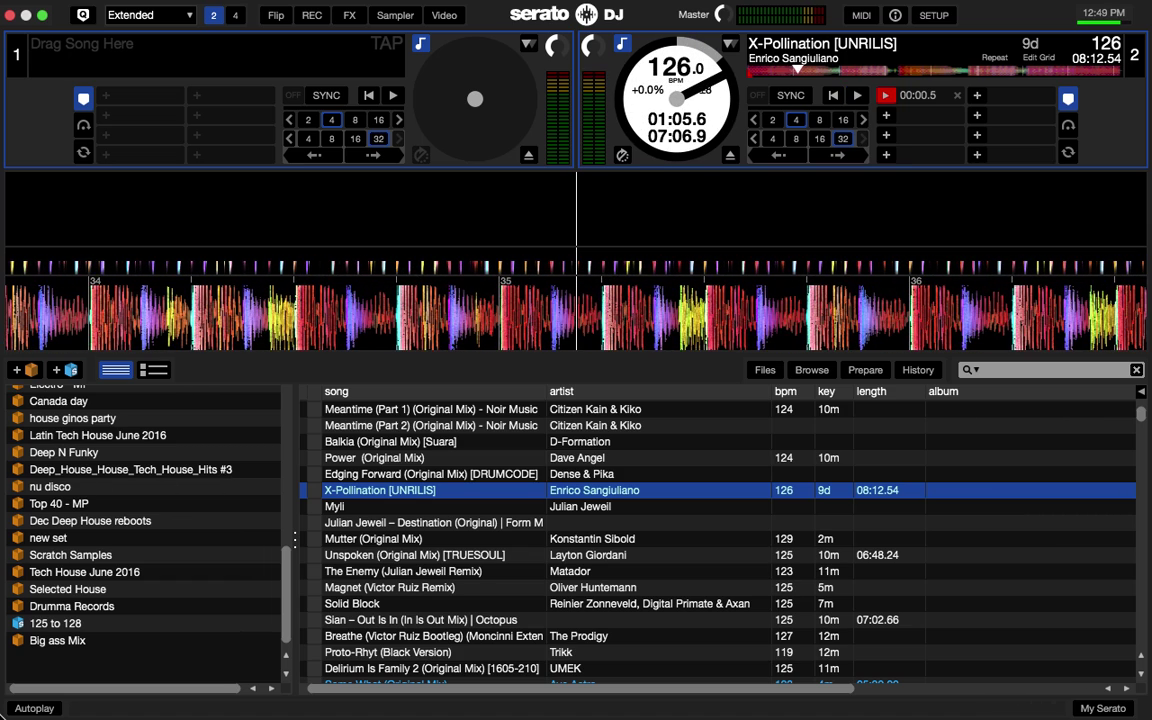
key(w)
click(42, 16)
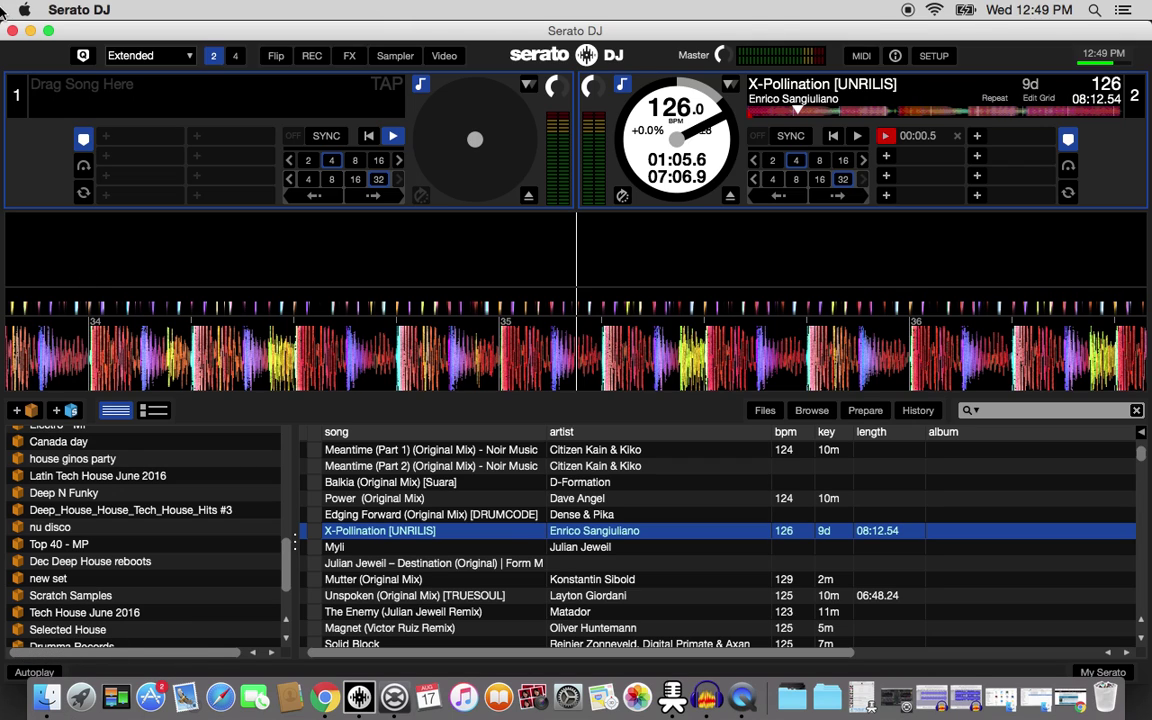
Minimize Serato DJ and open a new Finder window.
click(30, 31)
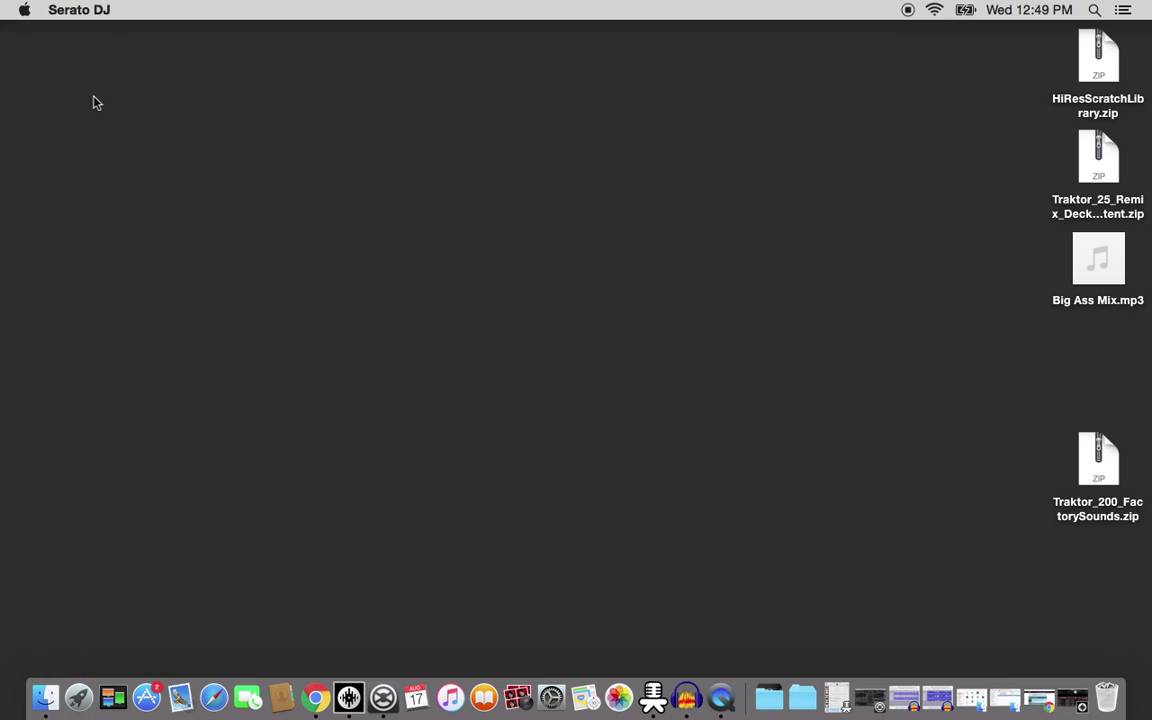
key(super+Tab)
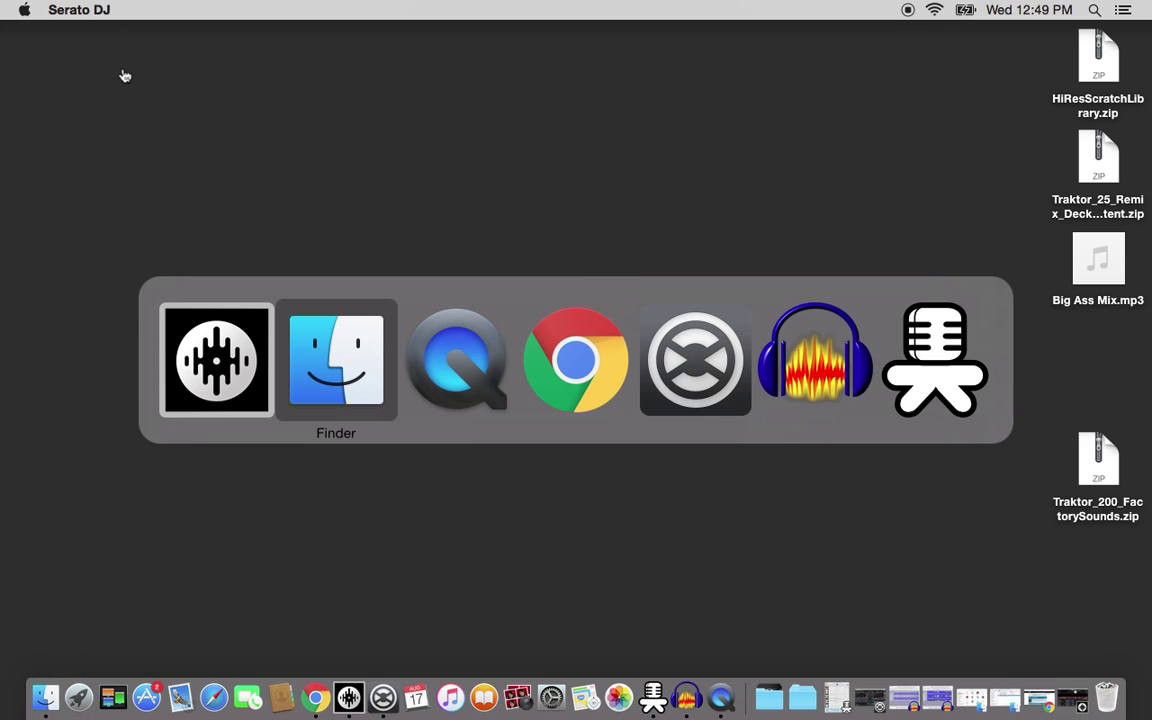
click(113, 12)
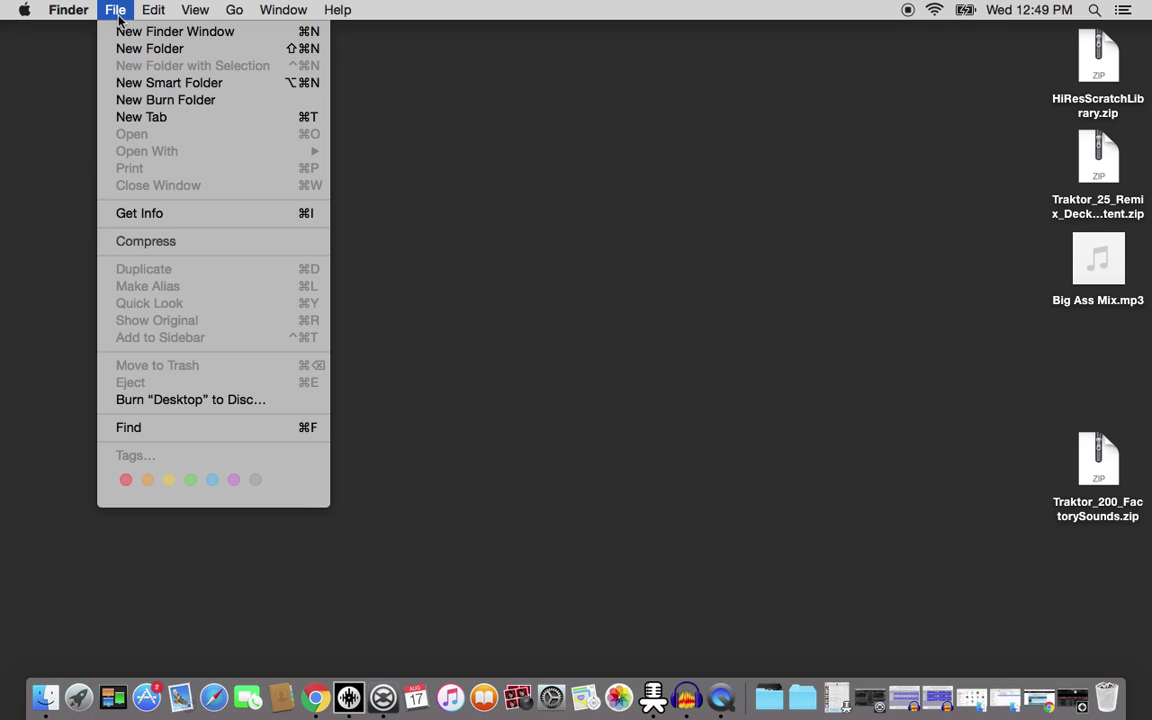
click(128, 31)
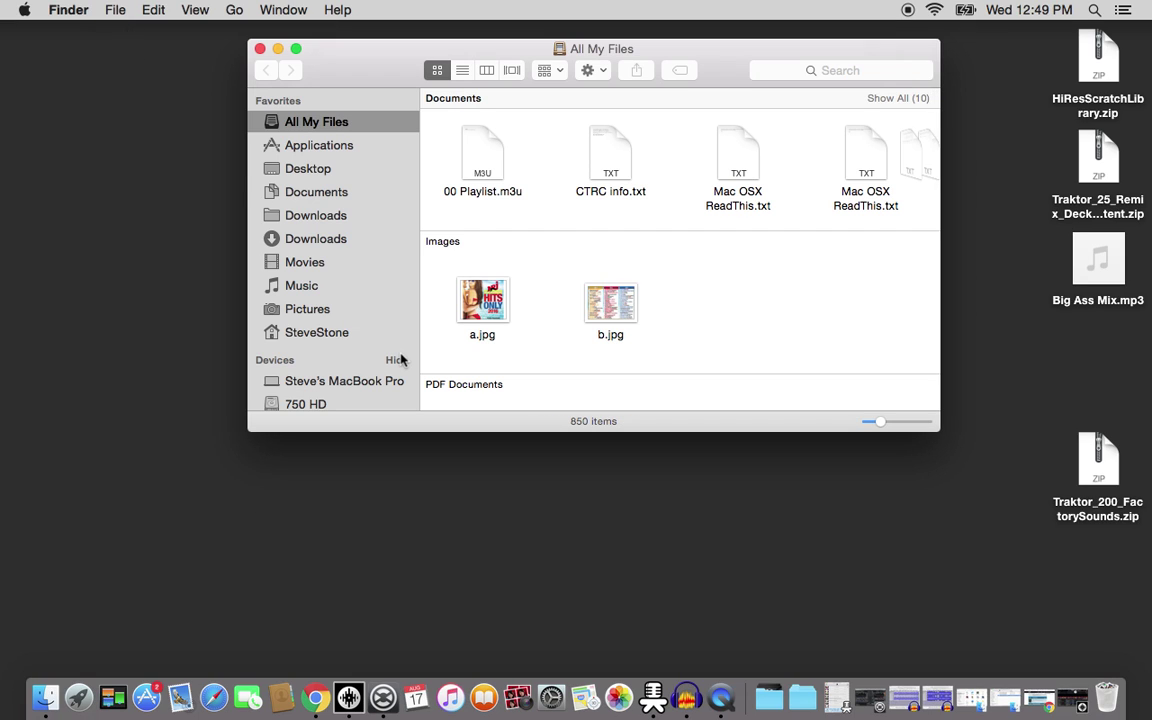
Show the Applications folder and select Serato DJ1 beside Serato DJ.
scroll(358, 268, down, 2)
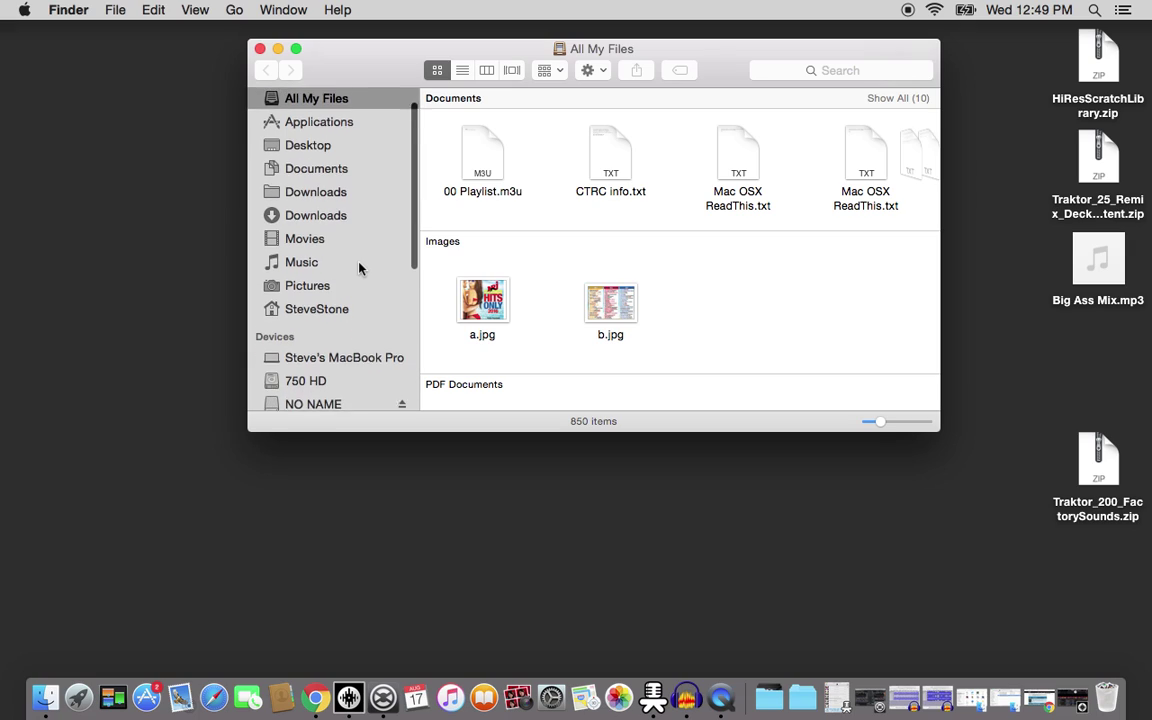
scroll(360, 268, up, 2)
click(360, 148)
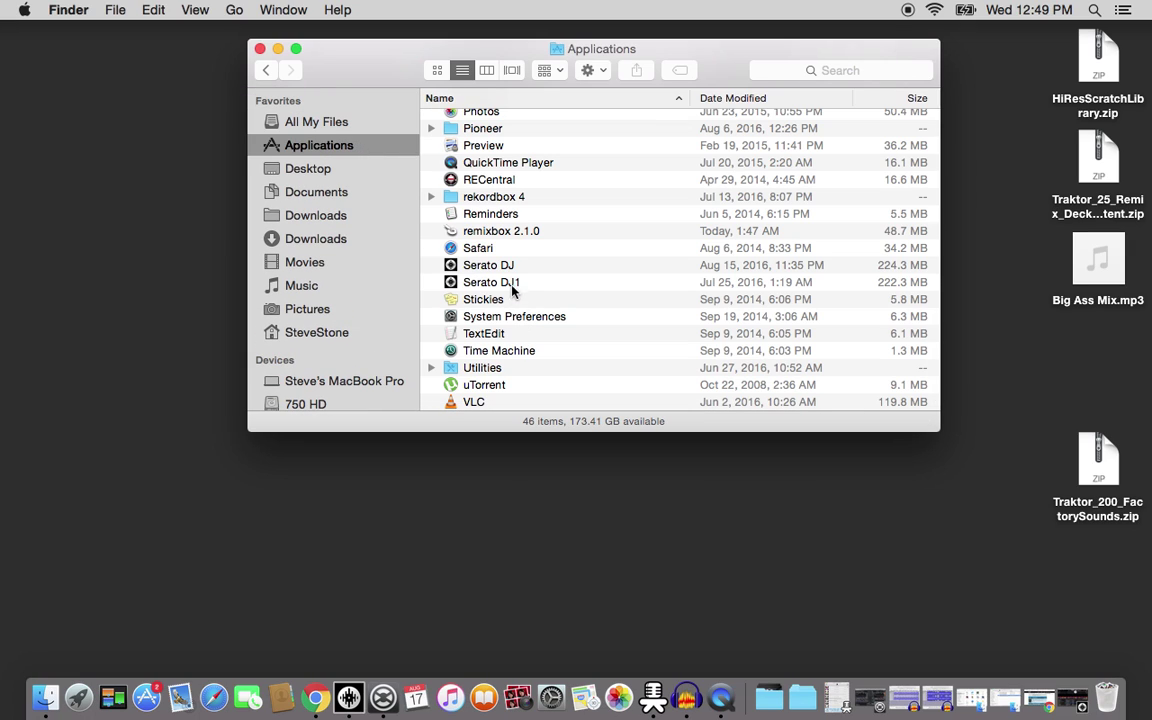
click(512, 285)
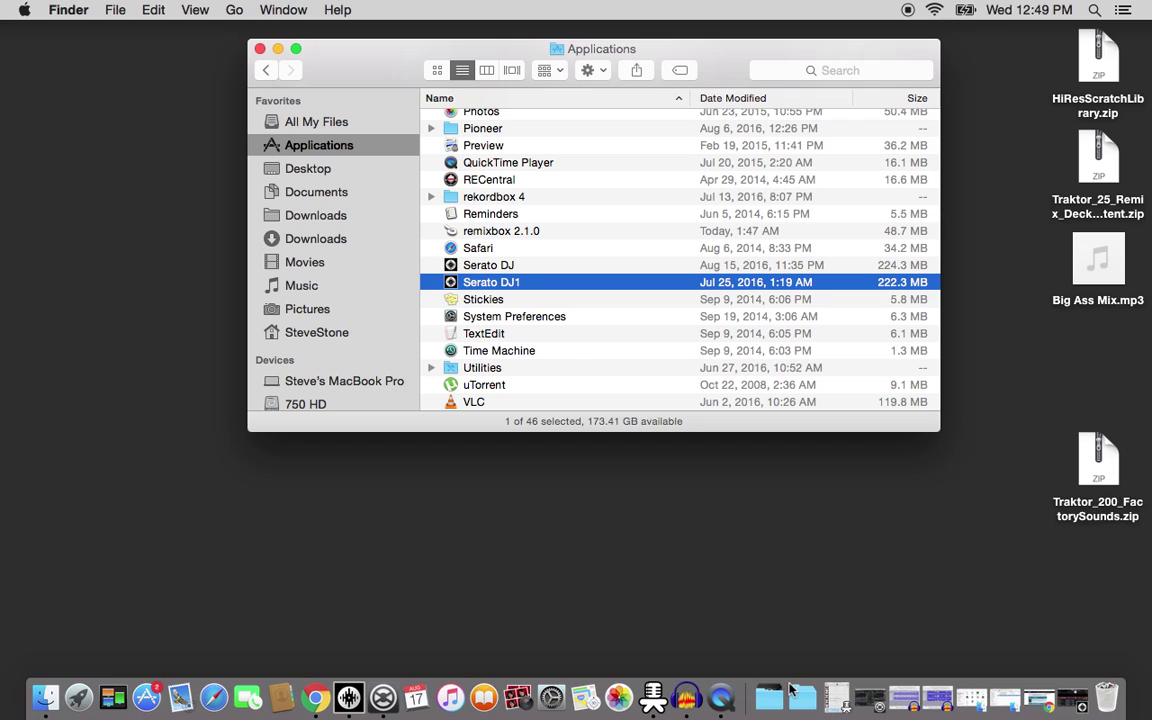
Restore Serato DJ, confirm version 1.9.3 on the Setup screen, then quit the app.
click(1087, 692)
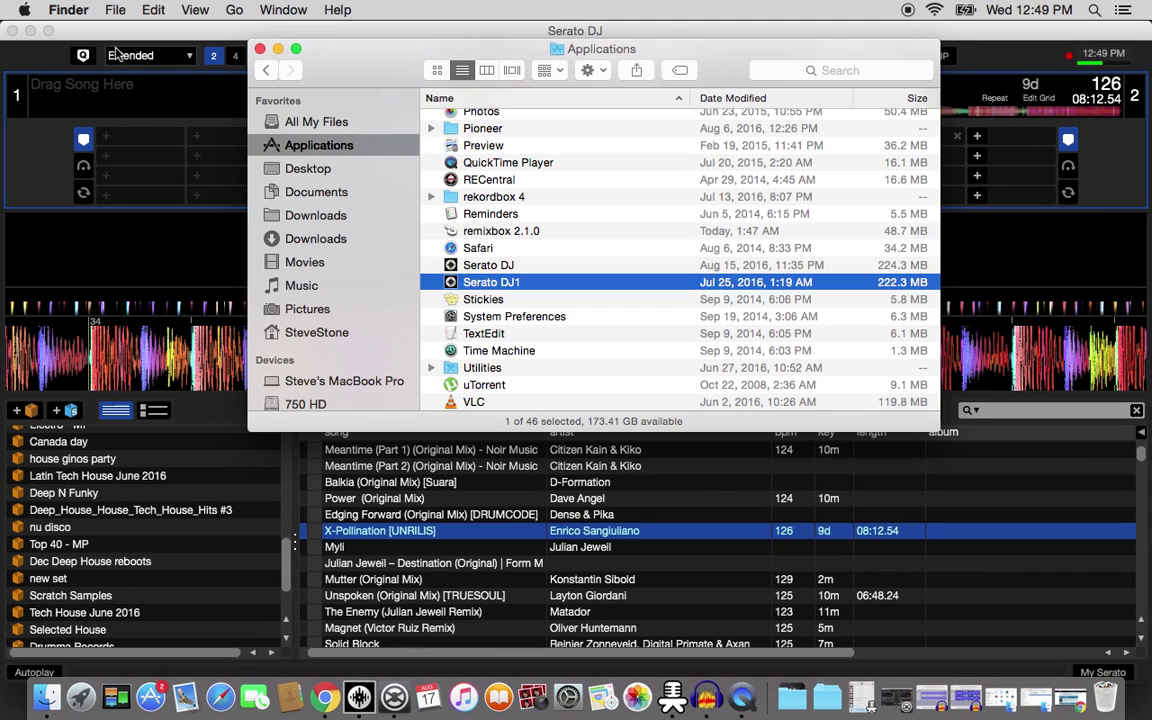
click(259, 48)
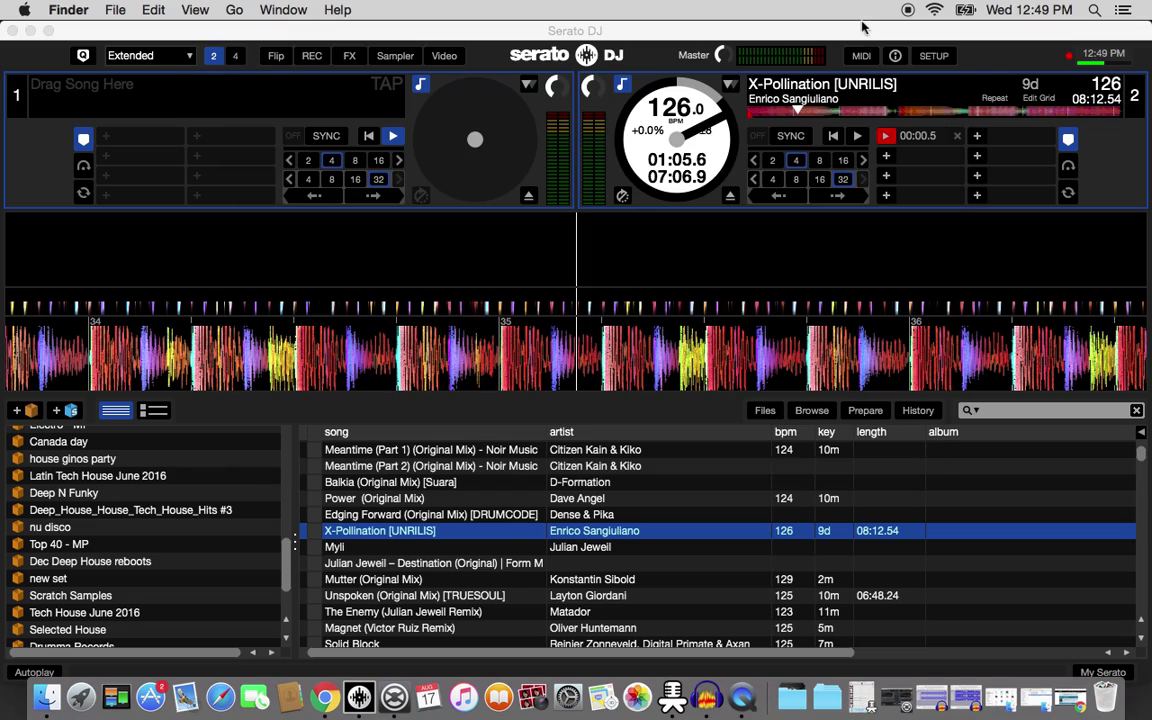
click(936, 57)
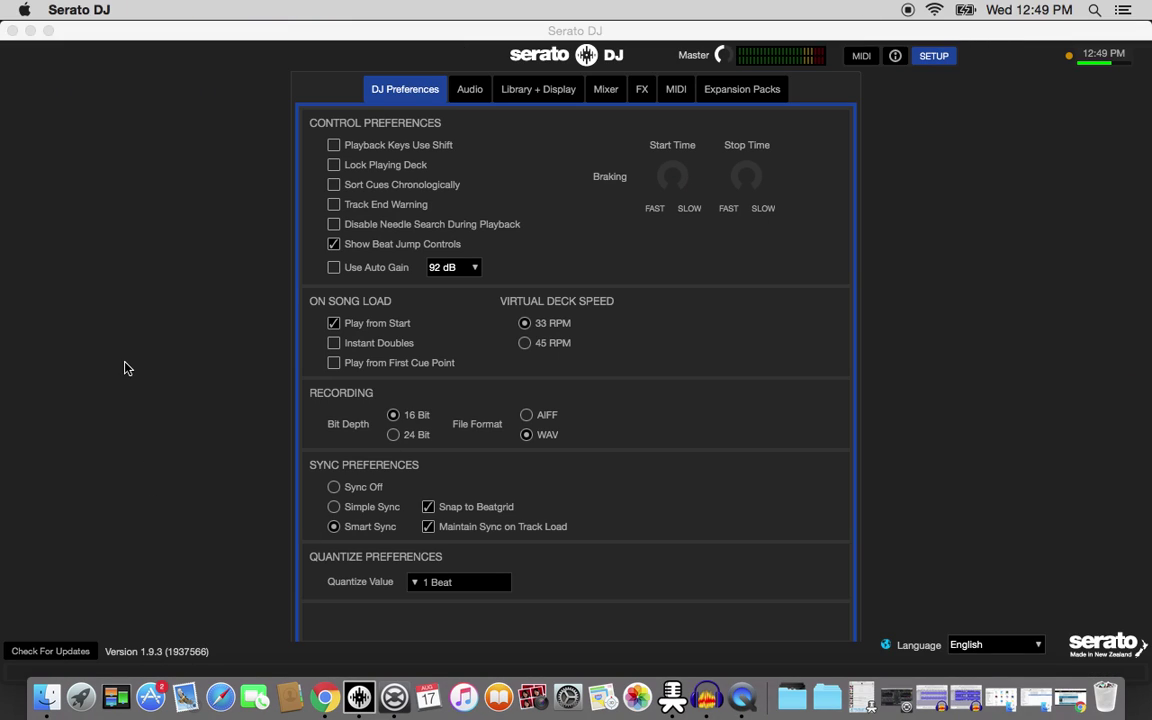
click(12, 31)
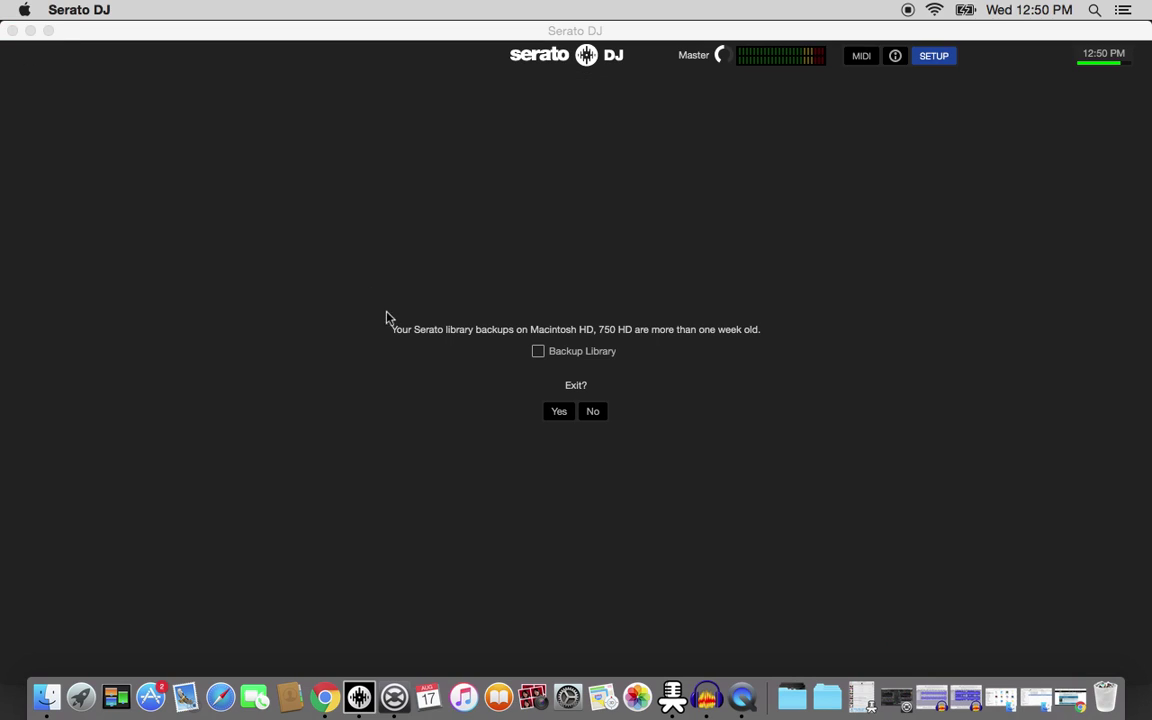
click(559, 412)
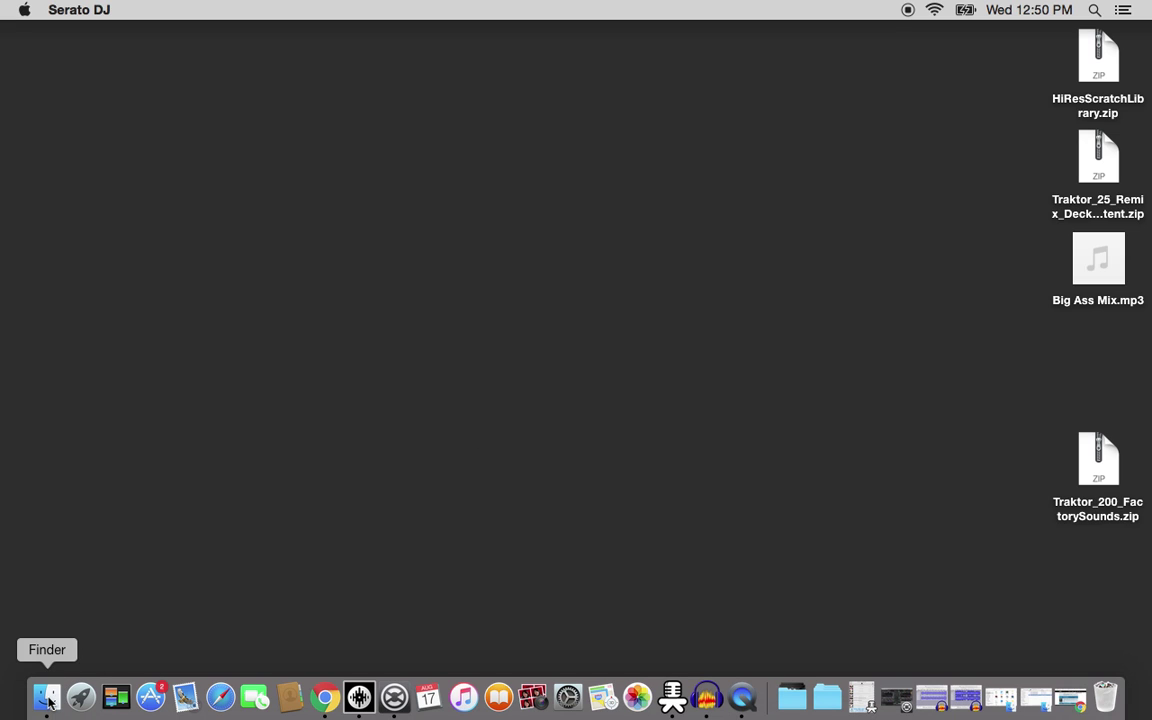
From Finder, show the Applications folder as a list and launch Serato DJ1.
key(super+Tab)
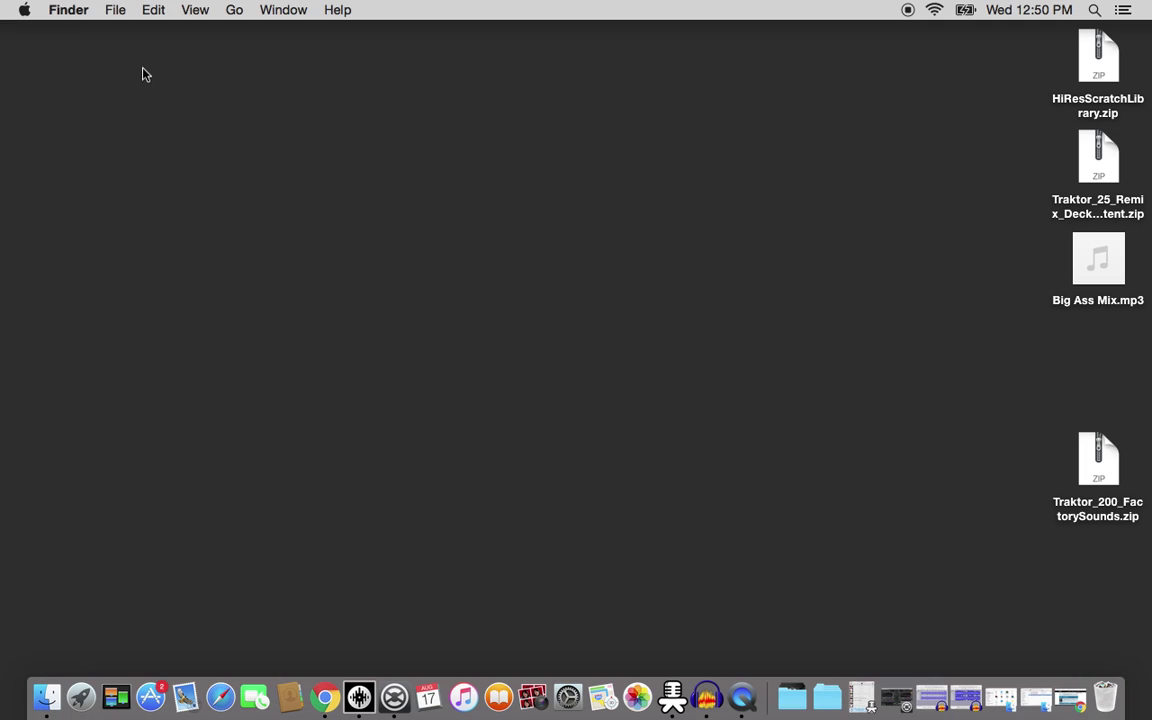
click(1003, 703)
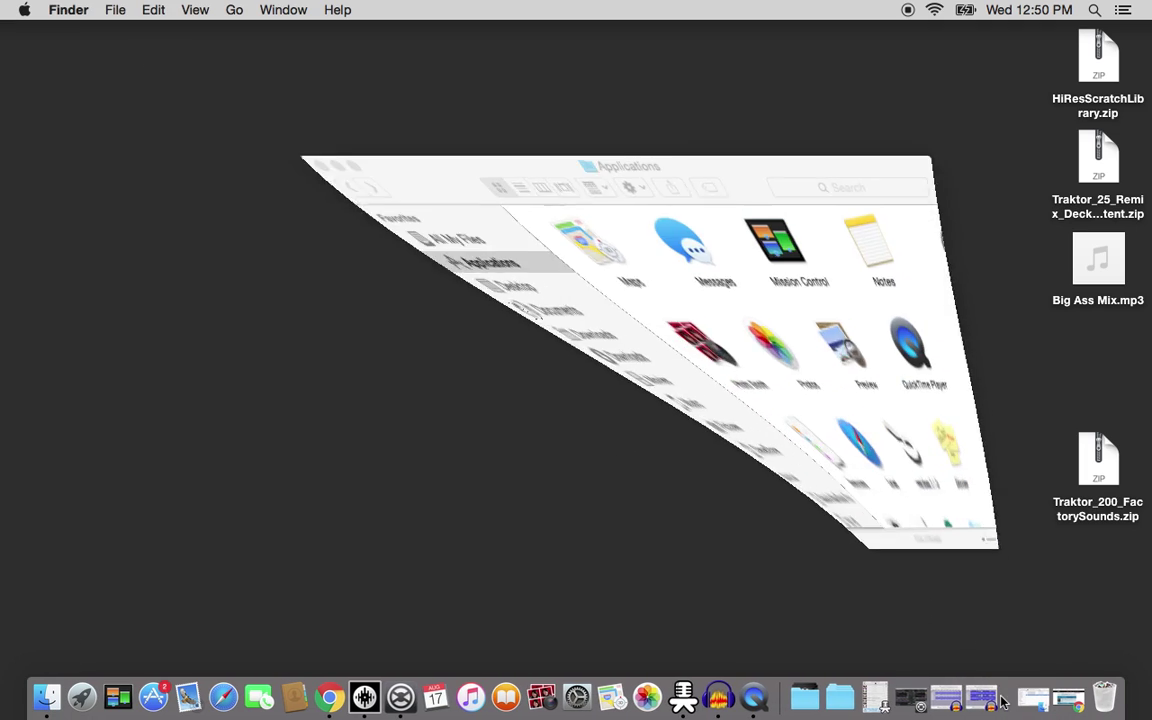
scroll(665, 296, down, 2)
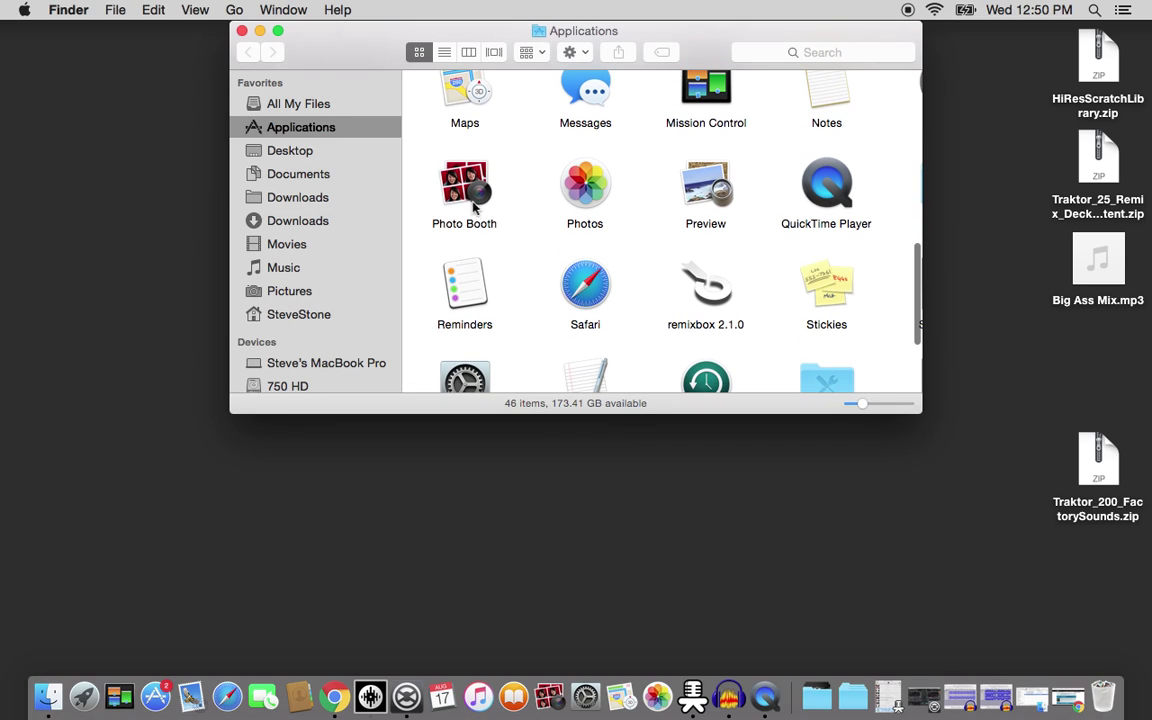
click(449, 55)
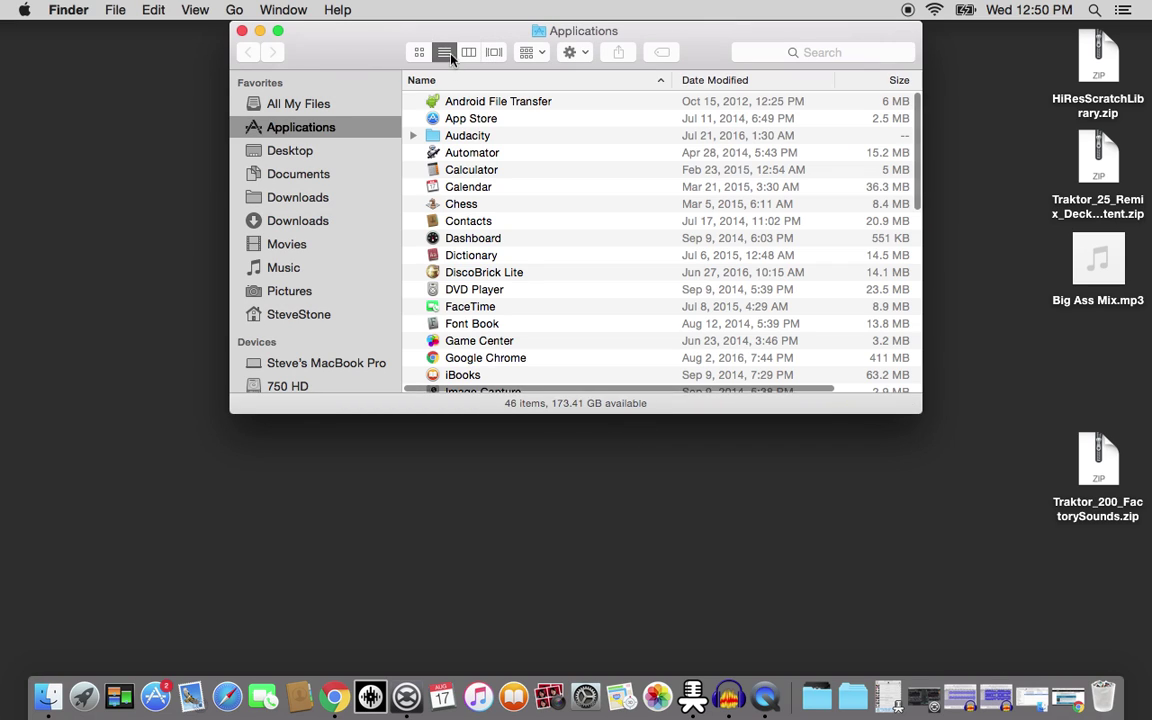
scroll(494, 214, down, 10)
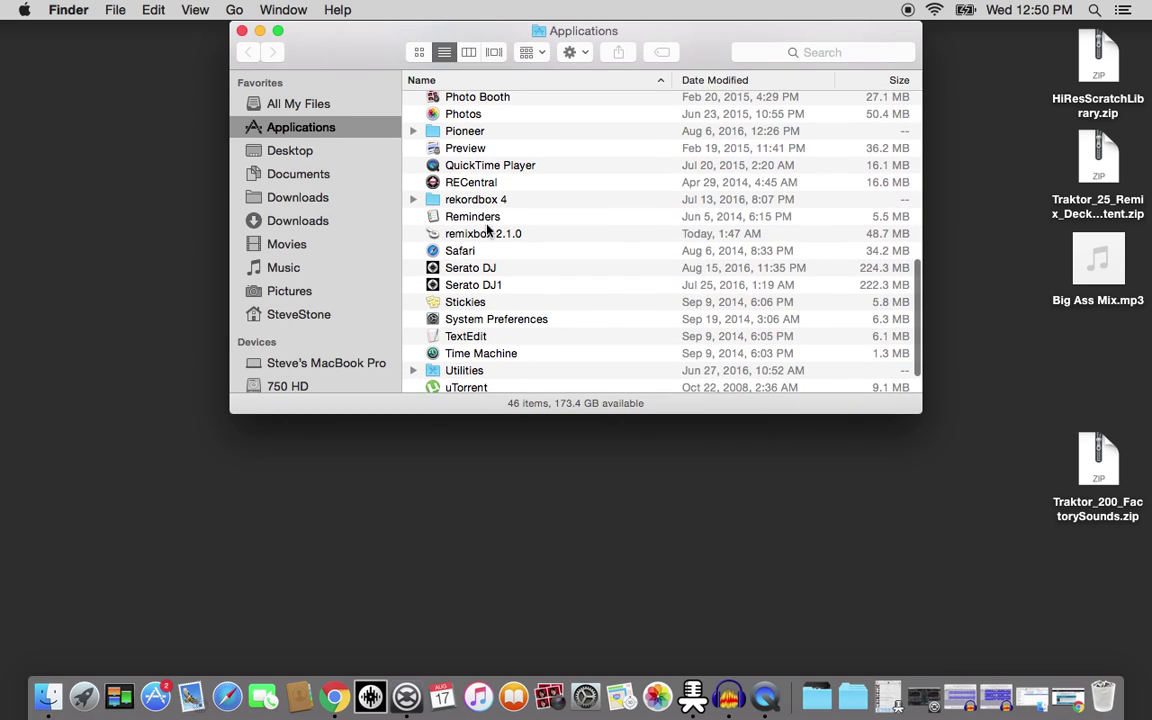
double_click(483, 289)
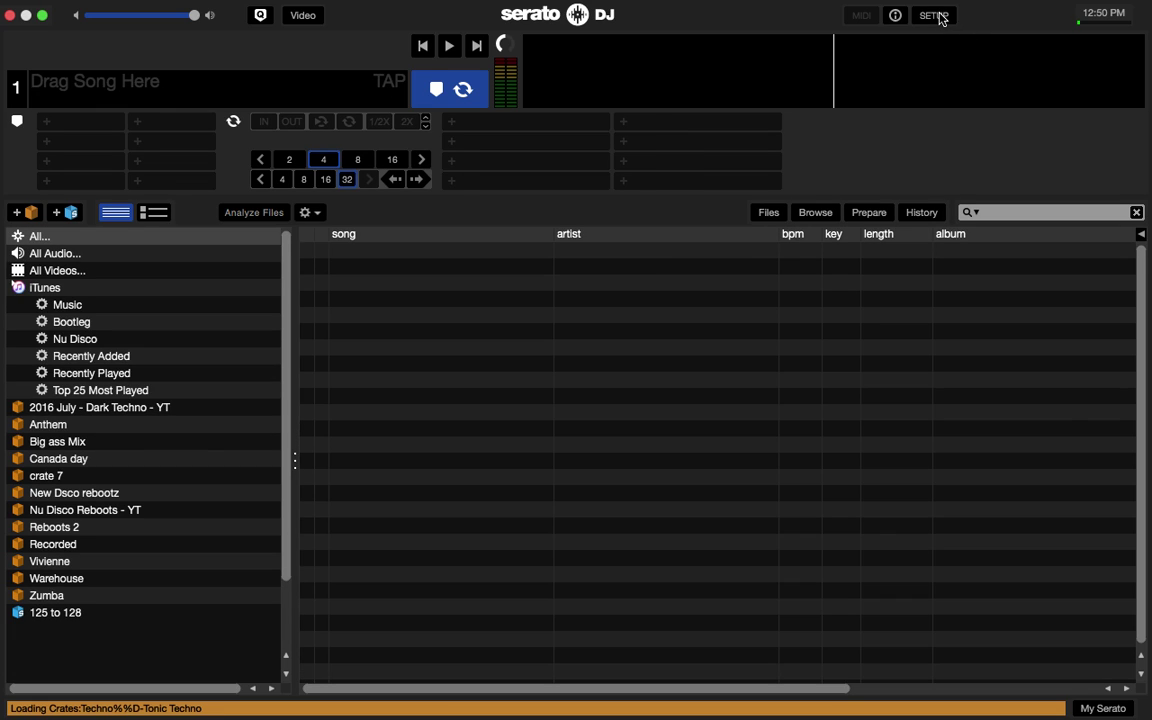
Confirm Serato DJ1 reports version 1.9.2 on the Setup screen, then leave full screen.
click(938, 16)
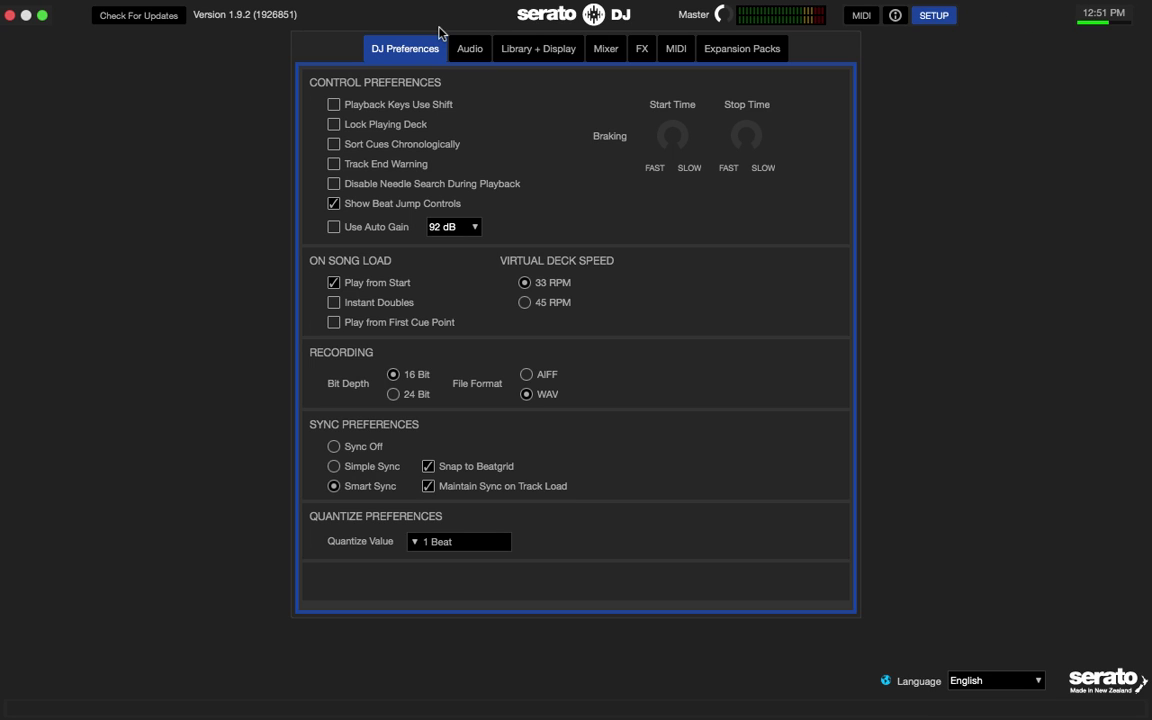
click(42, 16)
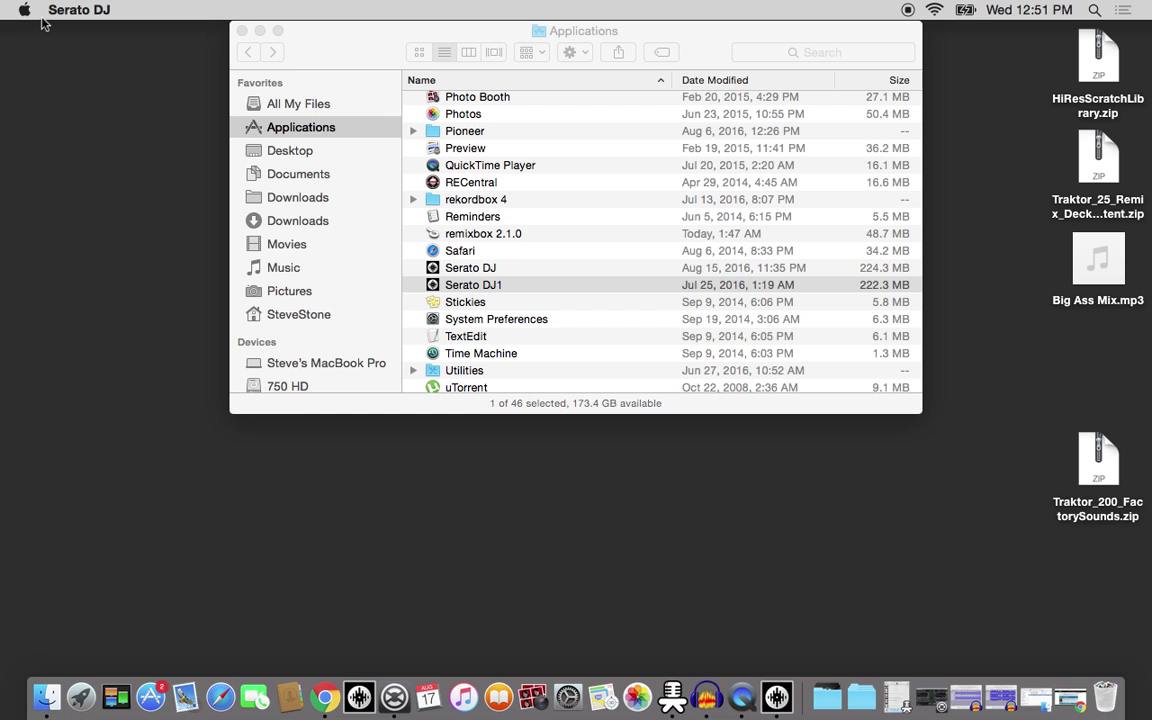